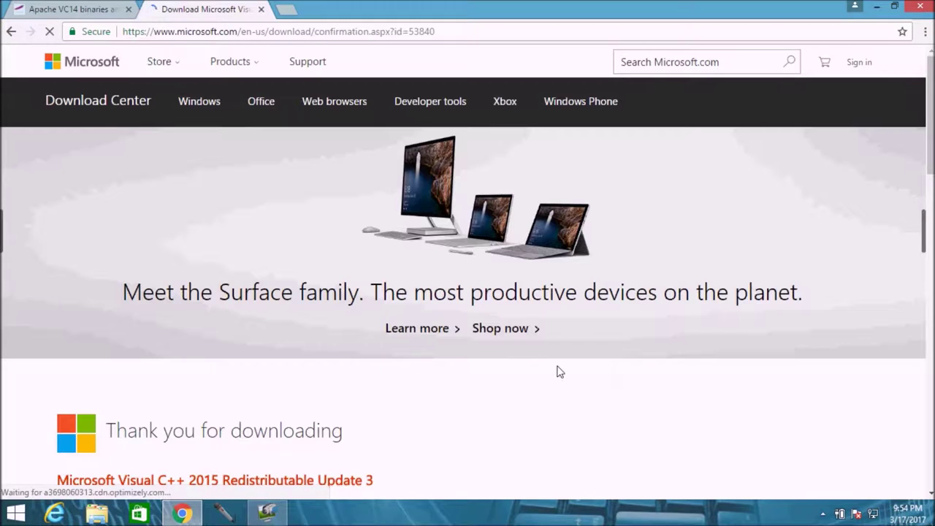
- Close the Microsoft Visual C++ 2015 Redistributable download page and return to the Apache Lounge download page
{"action": "scroll", "coordinate": [511, 245], "scroll_direction": "down", "scroll_amount": 3}
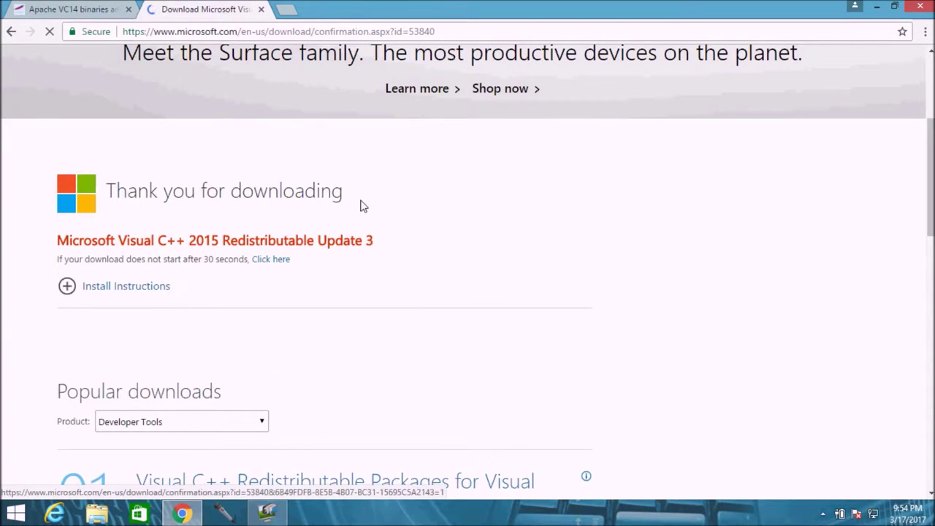
{"action": "left_click", "coordinate": [261, 10]}
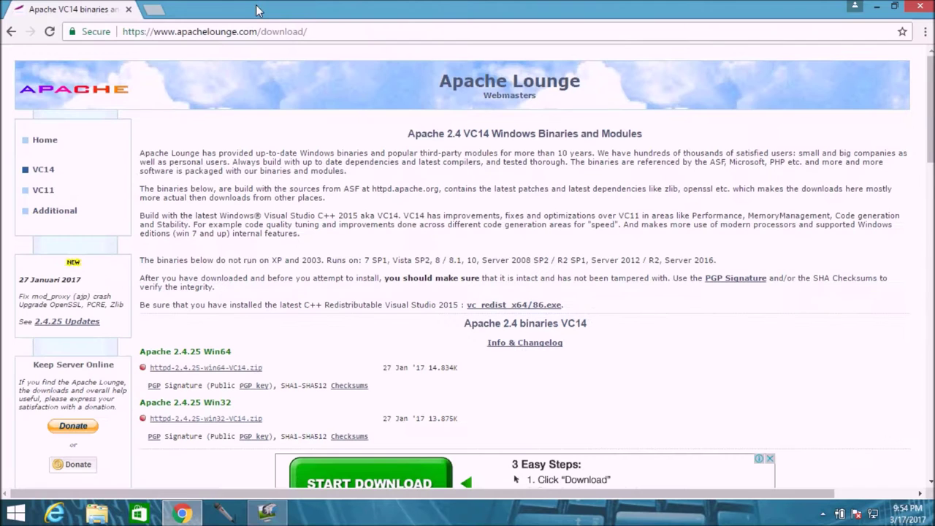
{"action": "left_click", "coordinate": [241, 372]}
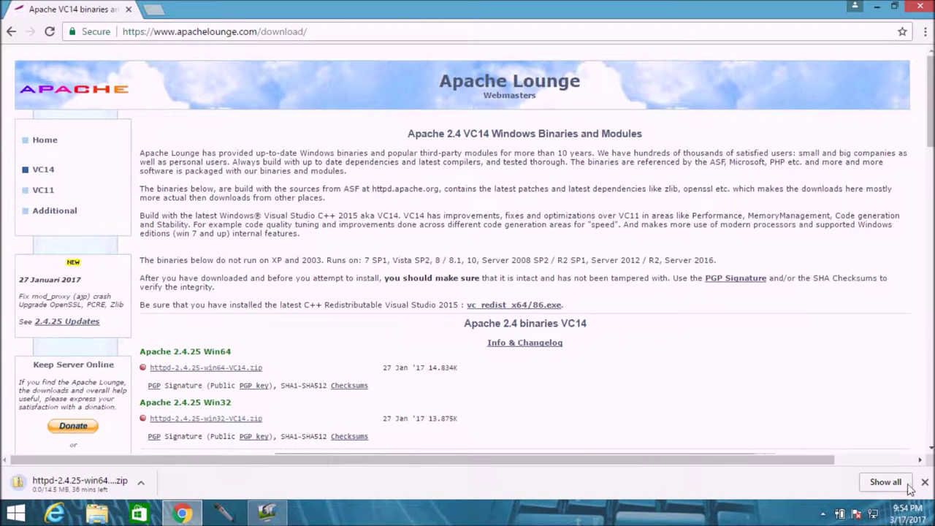
{"action": "left_click", "coordinate": [141, 486]}
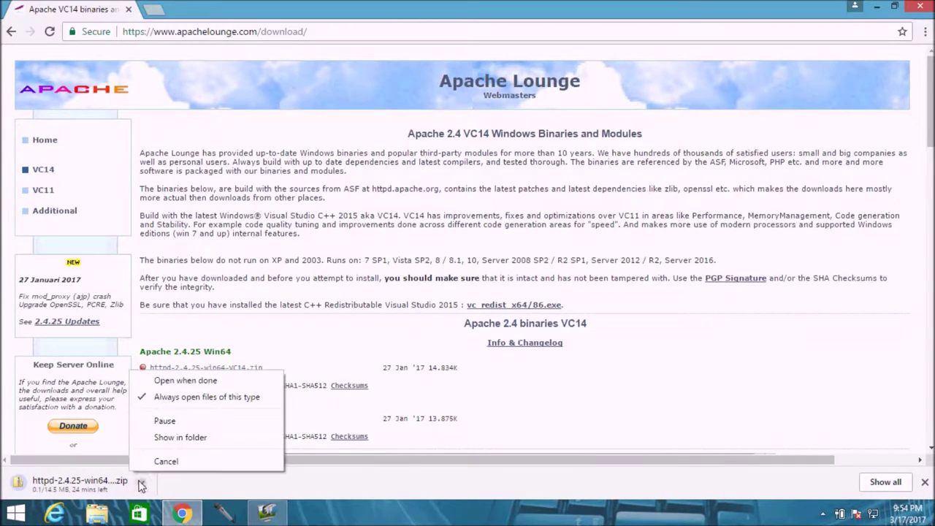
{"action": "left_click", "coordinate": [165, 423]}
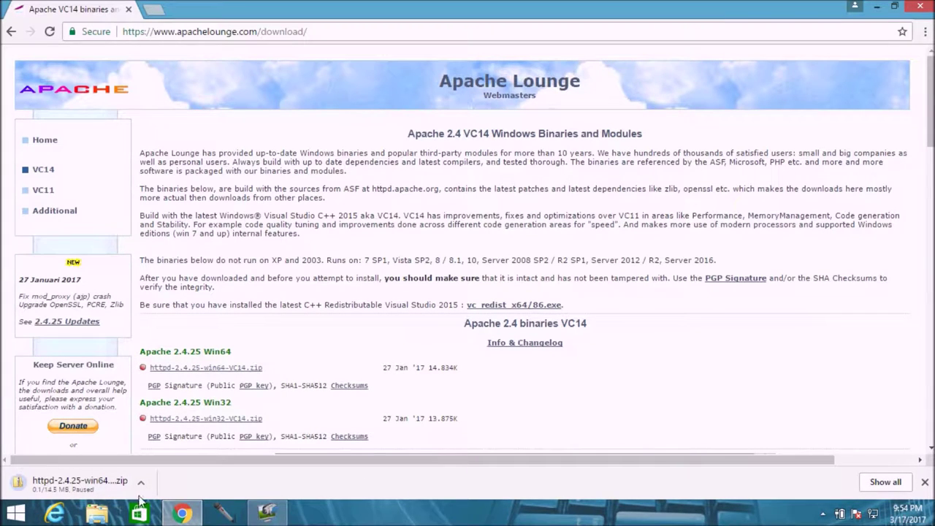
{"action": "left_click", "coordinate": [141, 482]}
{"action": "left_click", "coordinate": [167, 462]}
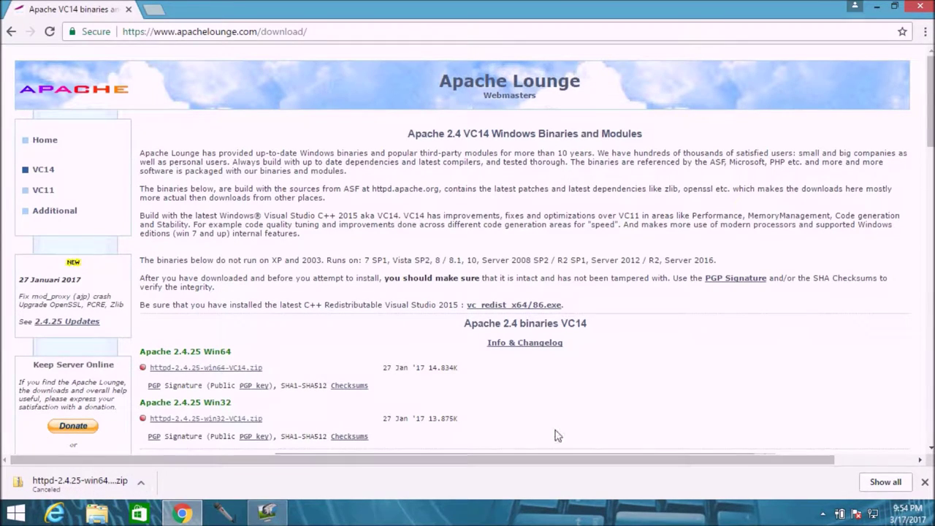
{"action": "left_click", "coordinate": [926, 482]}
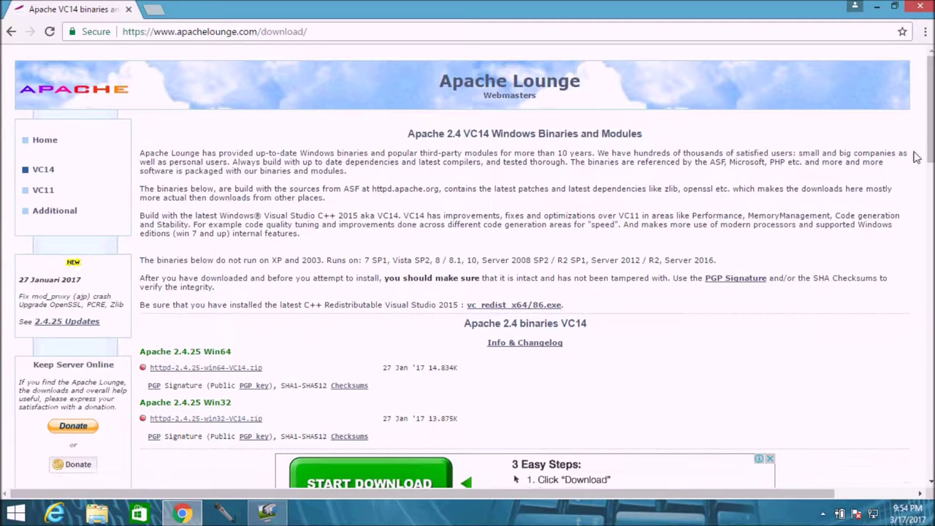
- Open the browser's download history and remove the canceled entries httpd-2.4.25-win64-VC14.zip and php-7.1.3-Win32-VC14-x64 (1).zip
{"action": "left_click", "coordinate": [925, 31]}
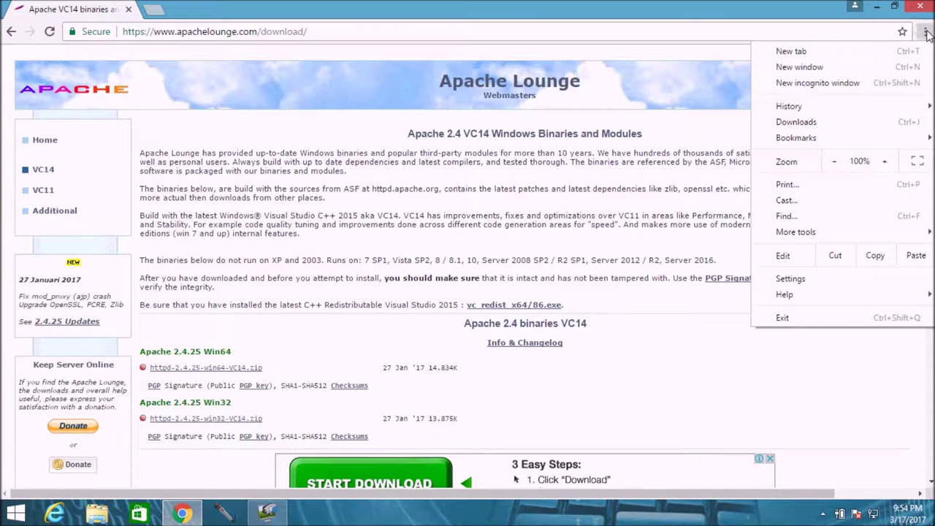
{"action": "left_click", "coordinate": [801, 124]}
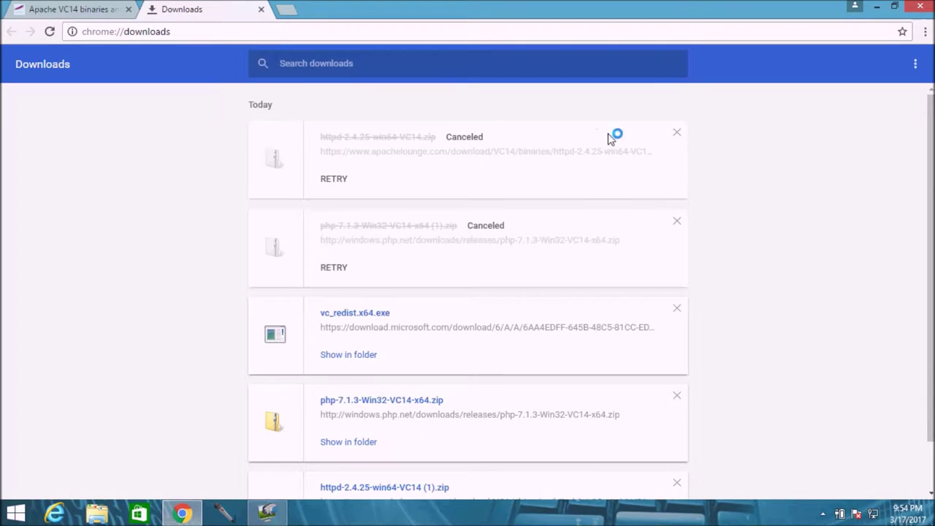
{"action": "left_click", "coordinate": [677, 136]}
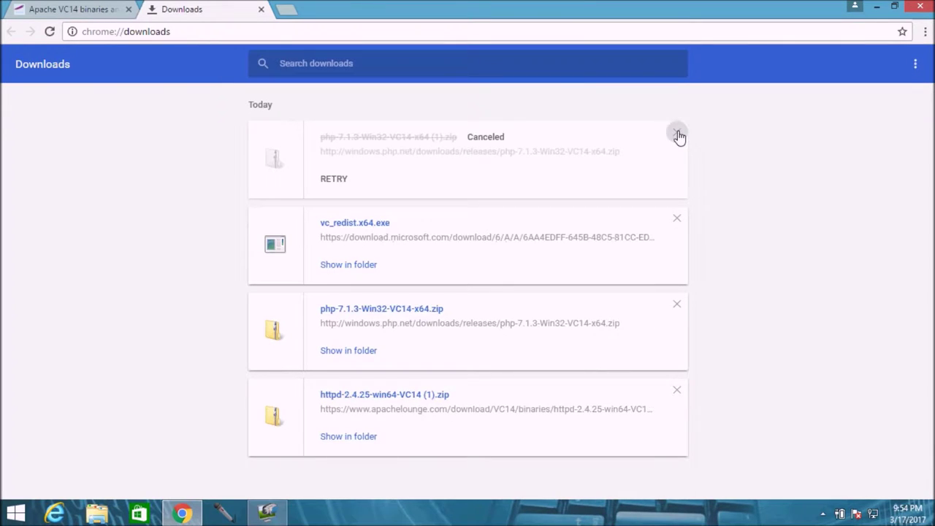
{"action": "left_click", "coordinate": [678, 134]}
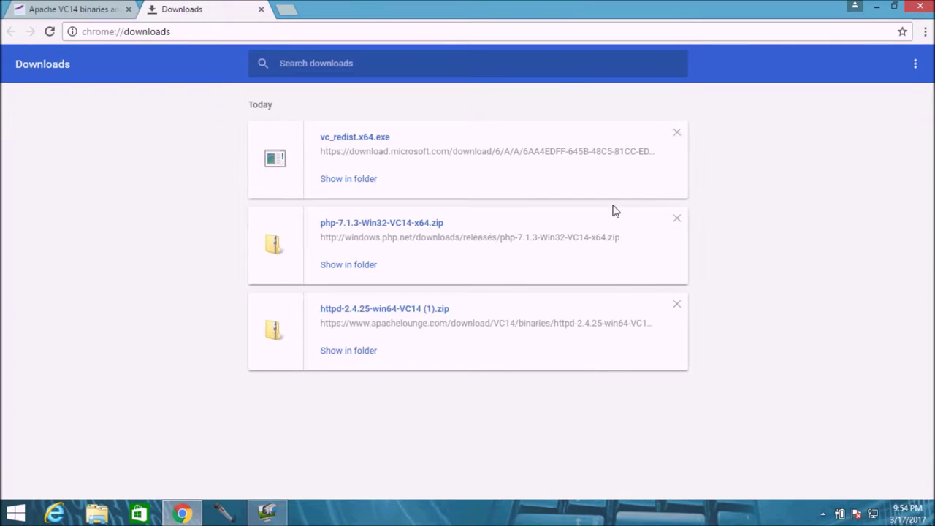
- Run vc_redist.x64.exe, accept the license terms, and install the Visual C++ 2015 Redistributable (x64)
{"action": "left_click", "coordinate": [365, 139]}
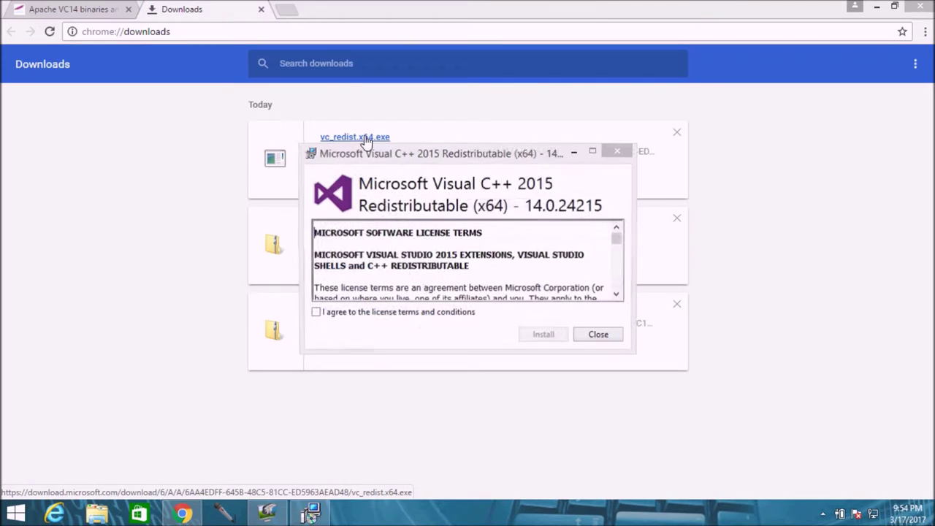
{"action": "left_click", "coordinate": [389, 314]}
{"action": "left_click", "coordinate": [543, 335]}
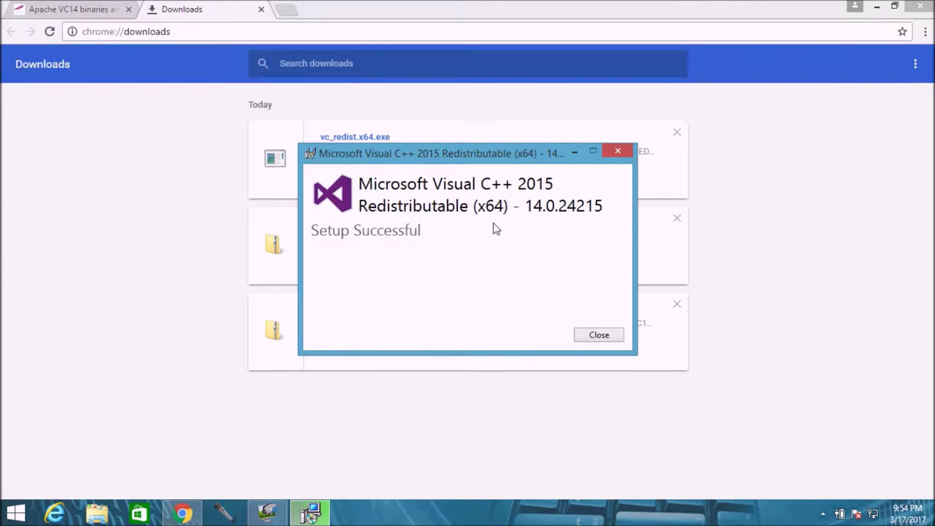
{"action": "left_click", "coordinate": [598, 338]}
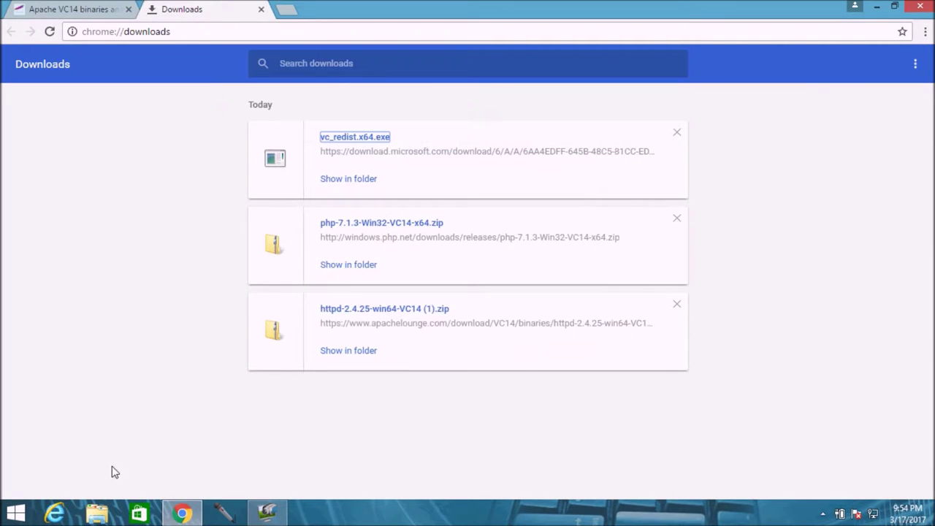
- Switch to File Explorer and open Local Disk (C:)
{"action": "left_click", "coordinate": [99, 512]}
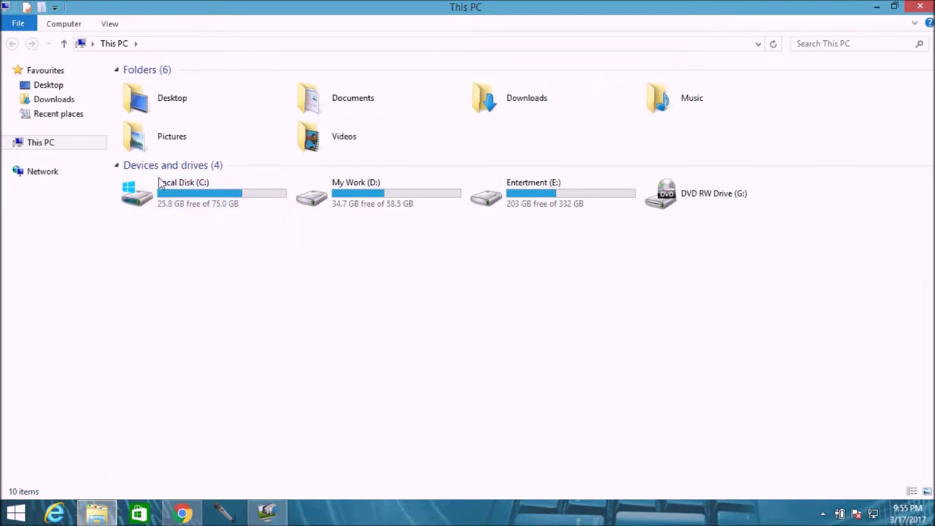
{"action": "left_click", "coordinate": [165, 191]}
{"action": "double_click", "coordinate": [165, 192]}
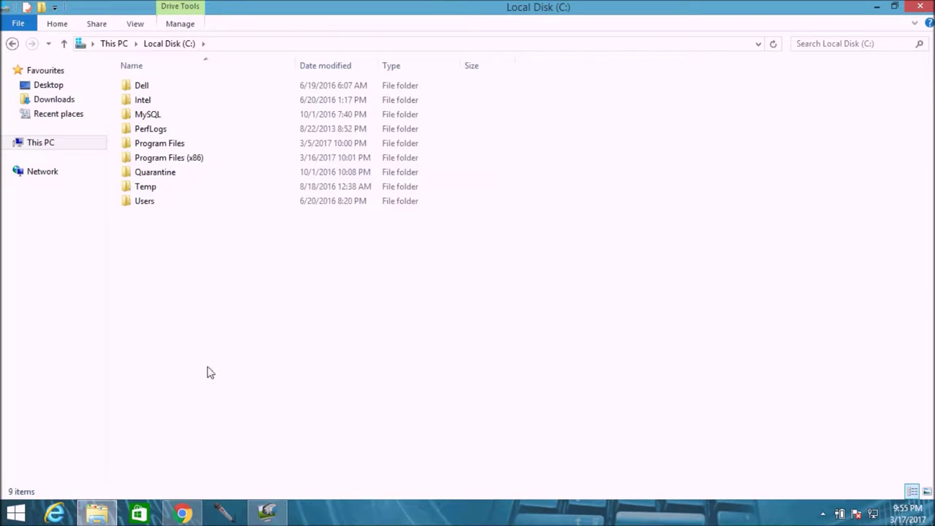
- From the browser's download list, show the downloaded files' folder, open httpd-2.4.25-win64-VC14 (1) and copy its Apache24 folder
{"action": "key", "text": "alt+Tab"}
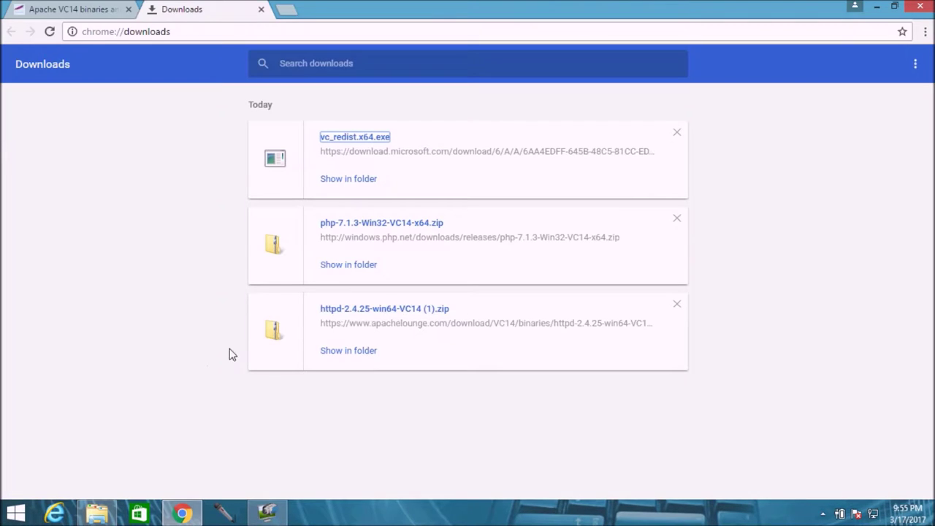
{"action": "left_click", "coordinate": [361, 266]}
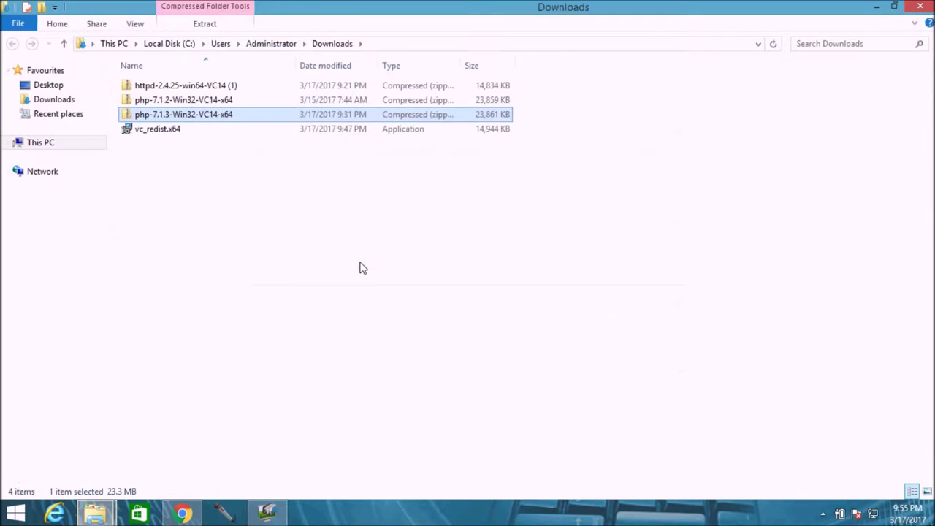
{"action": "left_click", "coordinate": [196, 89]}
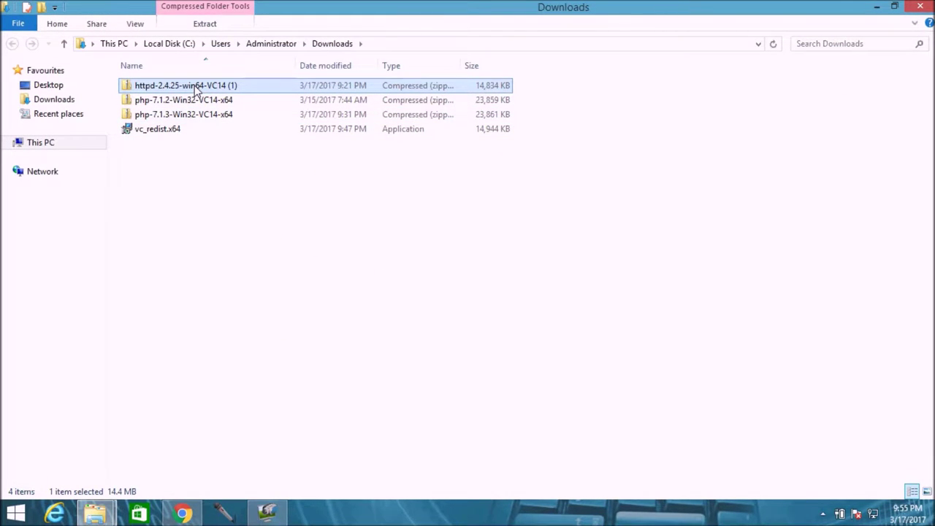
{"action": "left_click", "coordinate": [214, 241]}
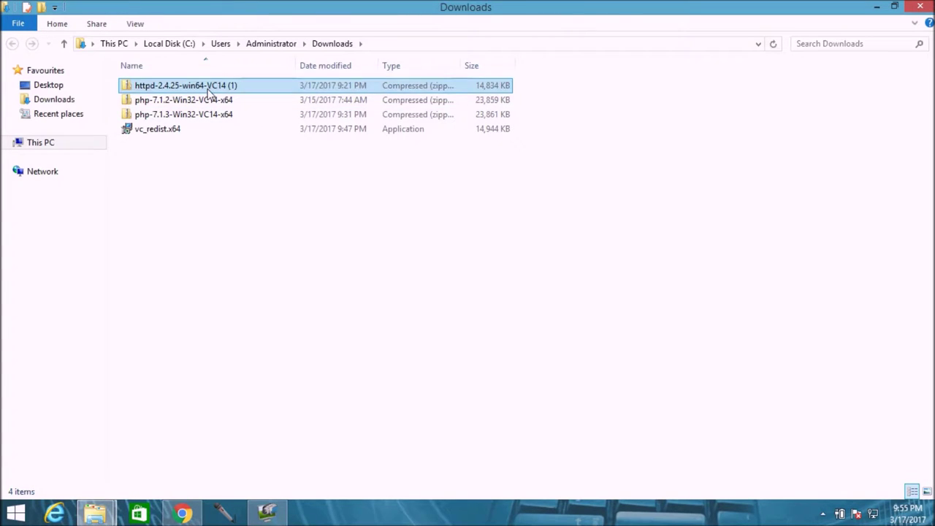
{"action": "double_click", "coordinate": [210, 89]}
{"action": "left_click", "coordinate": [152, 88]}
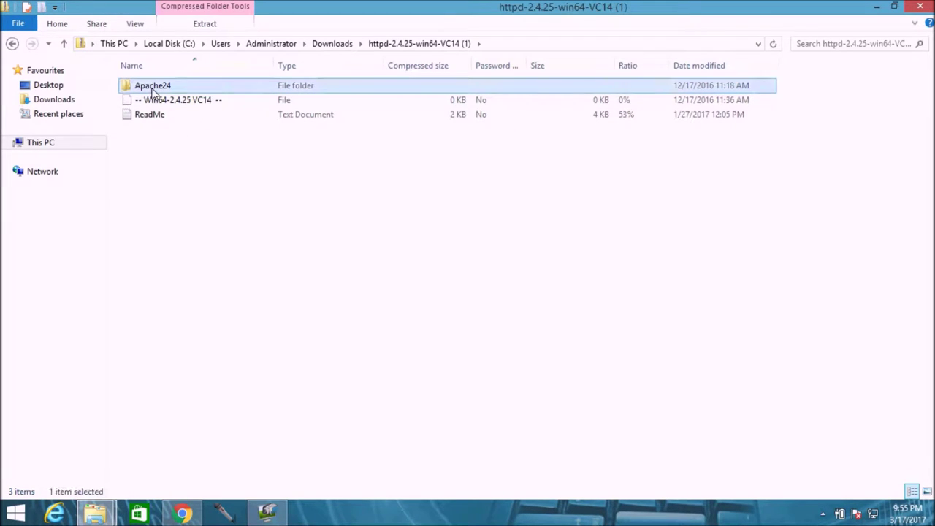
- Paste the Apache24 folder into the root of Local Disk (C:)
{"action": "key", "text": "alt+Tab"}
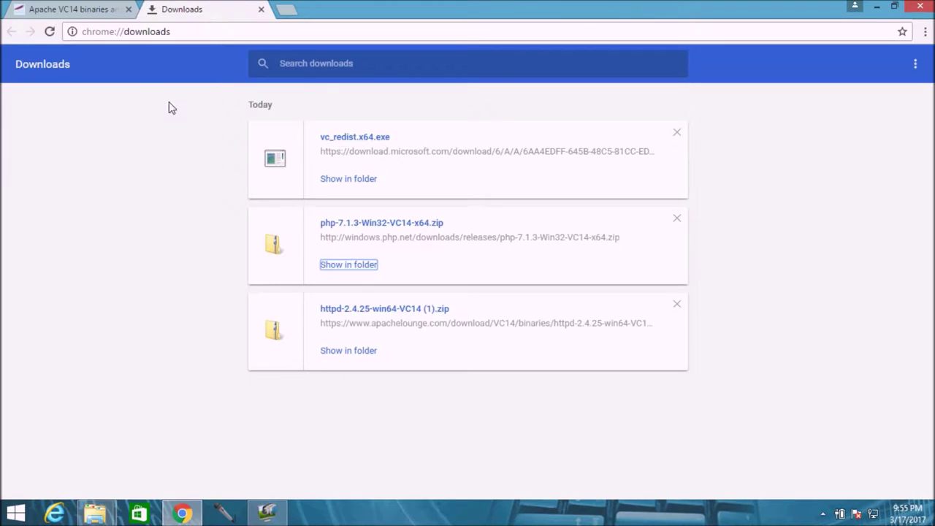
{"action": "key", "text": "alt+Tab"}
{"action": "key", "text": "alt+Tab"}
{"action": "right_click", "coordinate": [323, 285]}
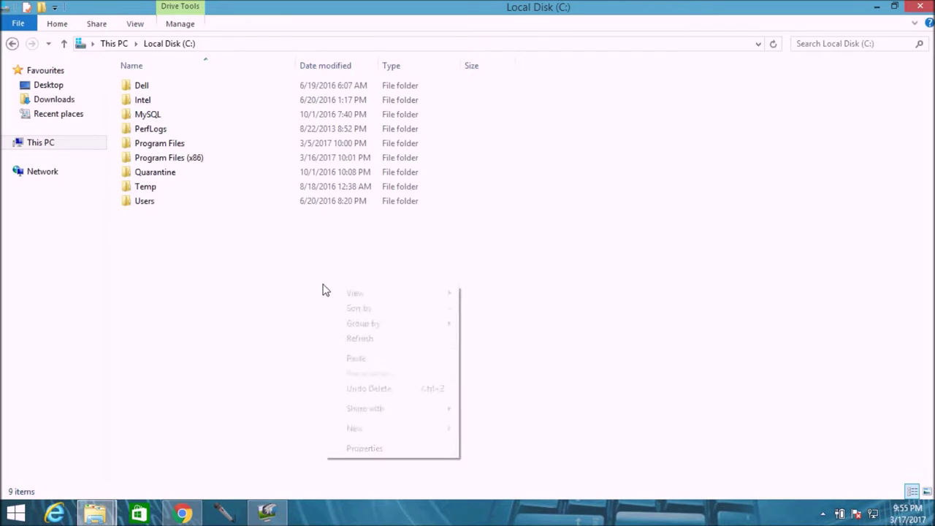
{"action": "left_click", "coordinate": [350, 358]}
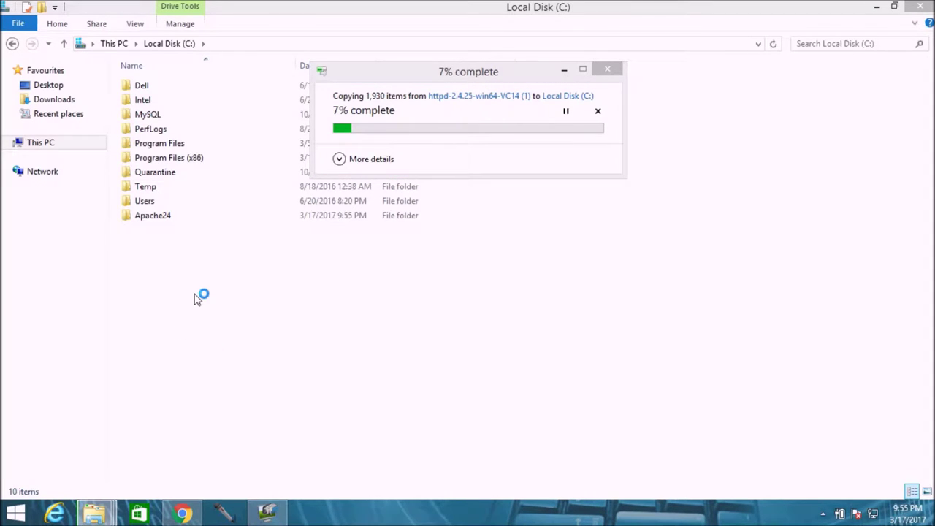
{"action": "left_click", "coordinate": [461, 216]}
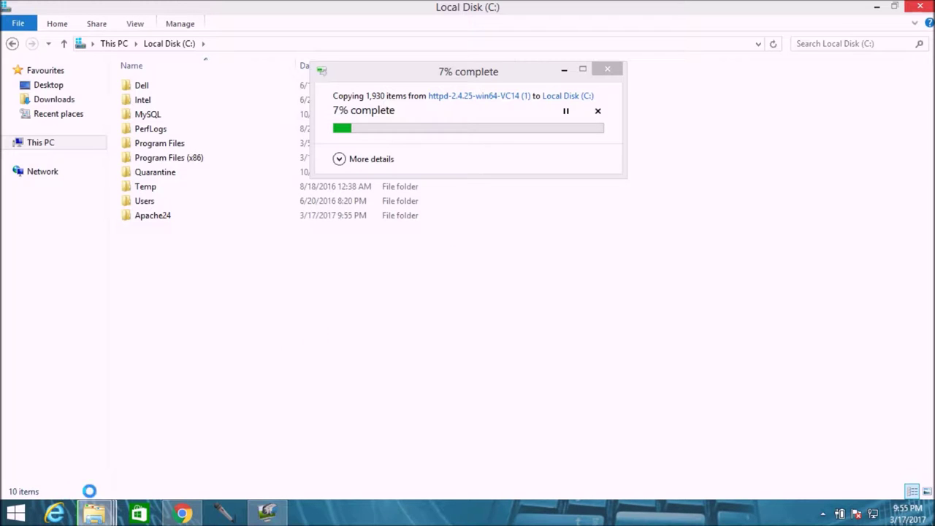
- Return to the Downloads folder in the other File Explorer window and open the php-7.1.2-Win32-VC14-x64 archive
{"action": "mouse_move", "coordinate": [93, 512]}
{"action": "left_click", "coordinate": [182, 438]}
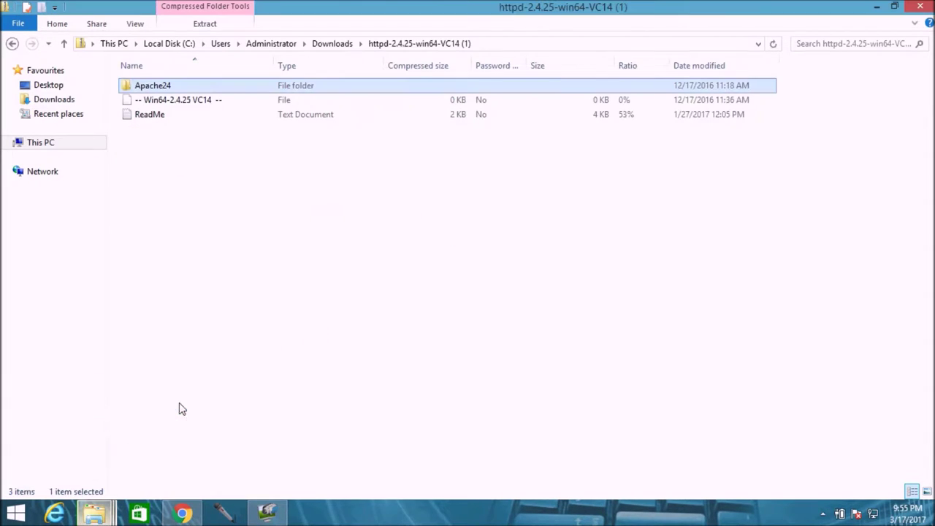
{"action": "left_click", "coordinate": [93, 512]}
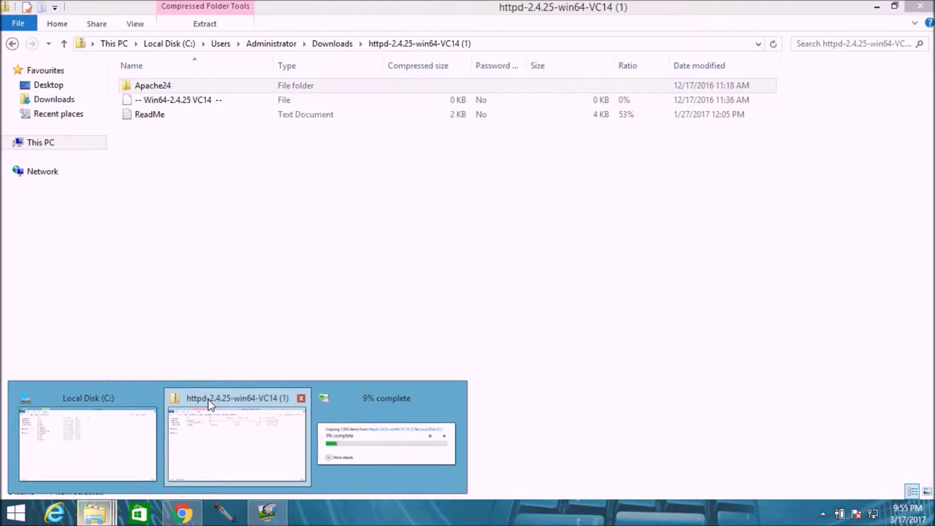
{"action": "left_click", "coordinate": [208, 405]}
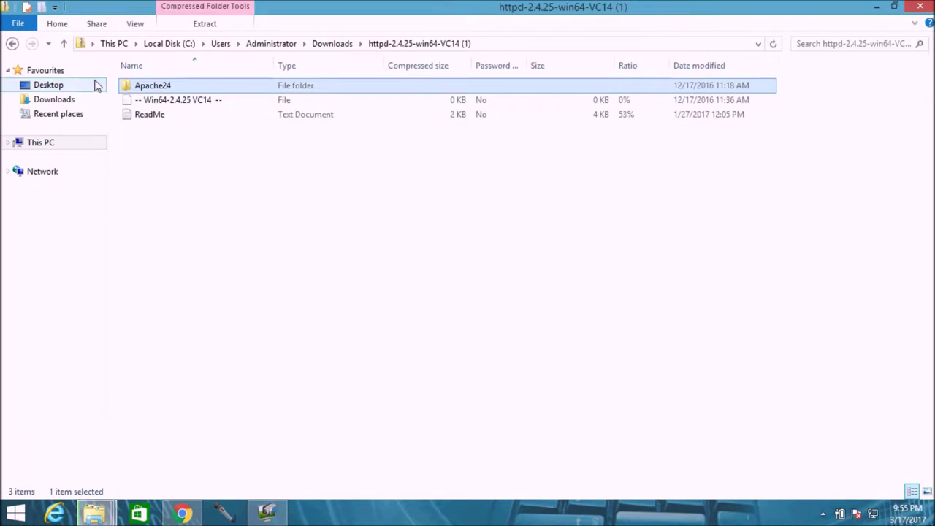
{"action": "left_click", "coordinate": [11, 43]}
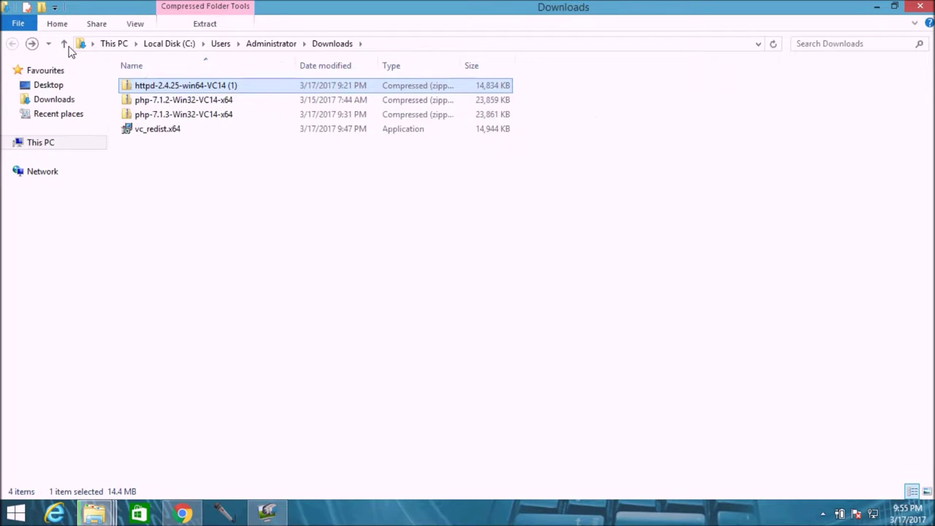
{"action": "left_click", "coordinate": [197, 100]}
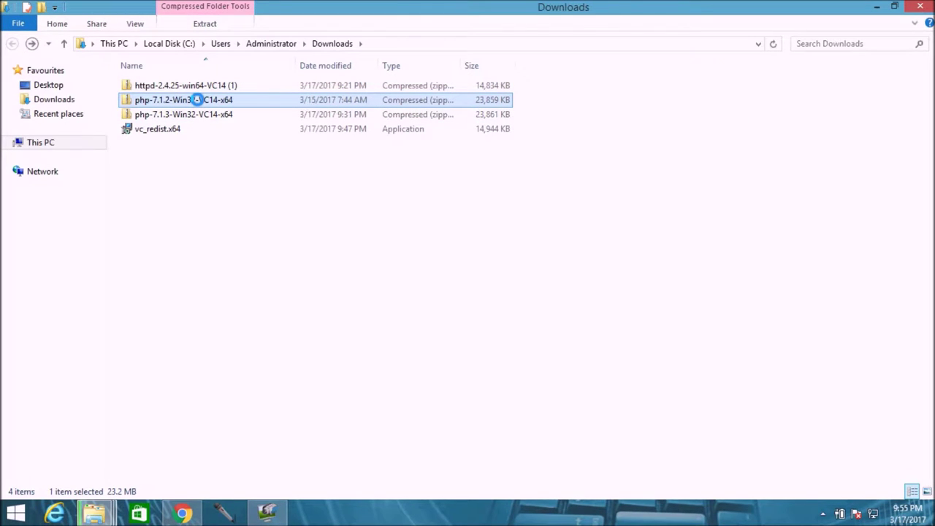
{"action": "double_click", "coordinate": [197, 101]}
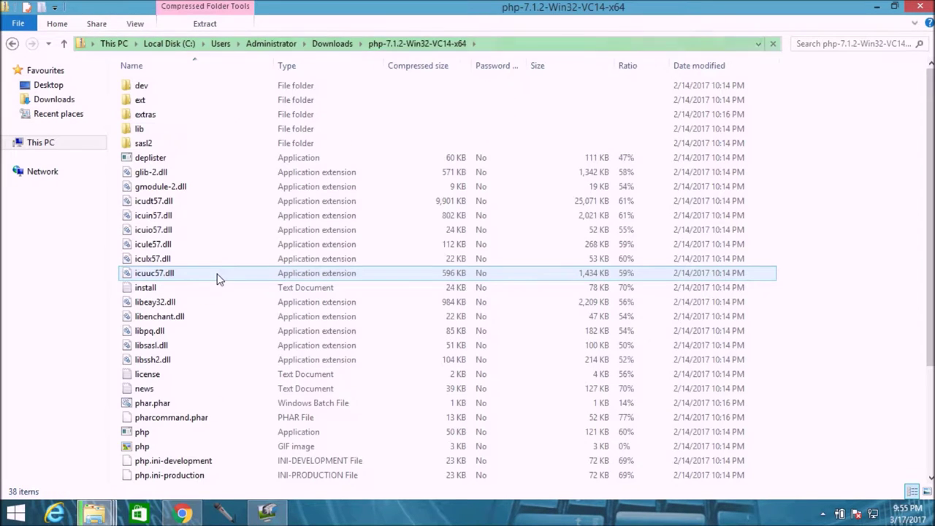
- Copy all files and folders of the php-7.1.2-Win32-VC14-x64 archive, allowing the blocked files to be opened
{"action": "key", "text": "ctrl+a"}
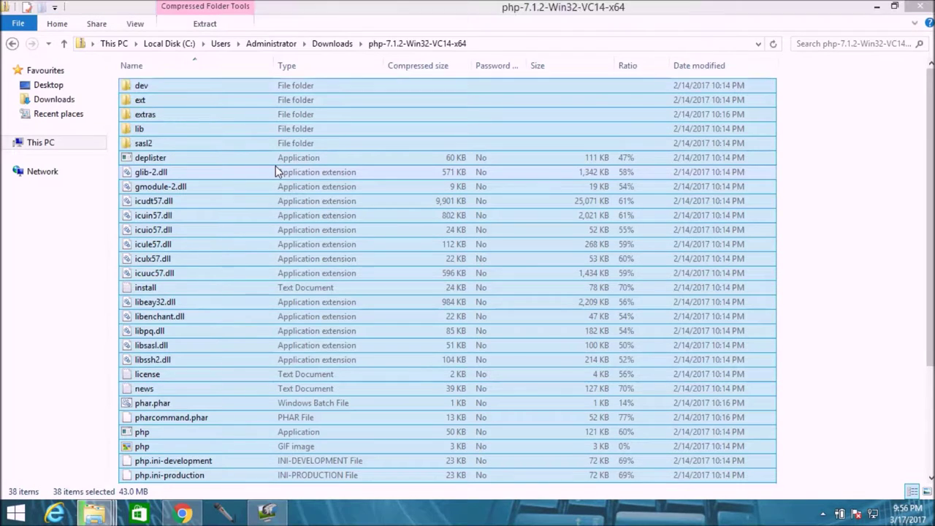
{"action": "key", "text": "ctrl+c"}
{"action": "left_click", "coordinate": [542, 269]}
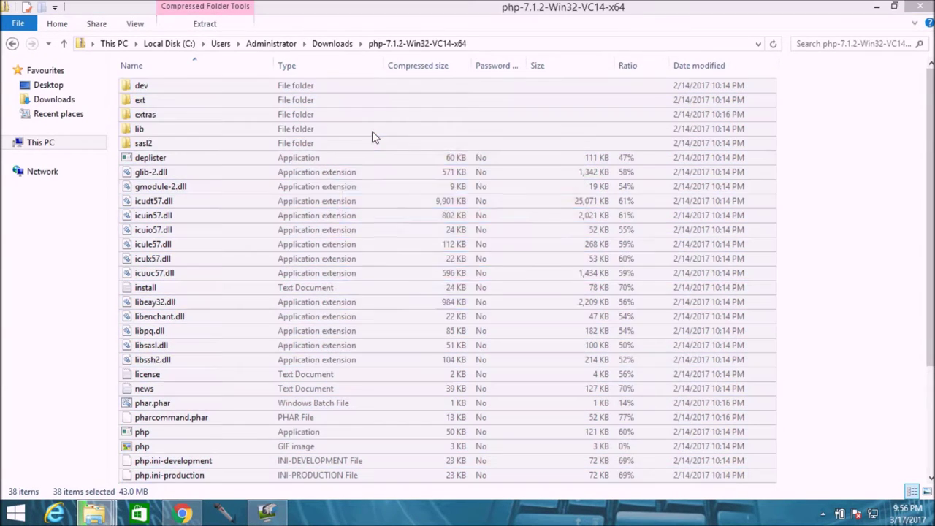
{"action": "right_click", "coordinate": [372, 138]}
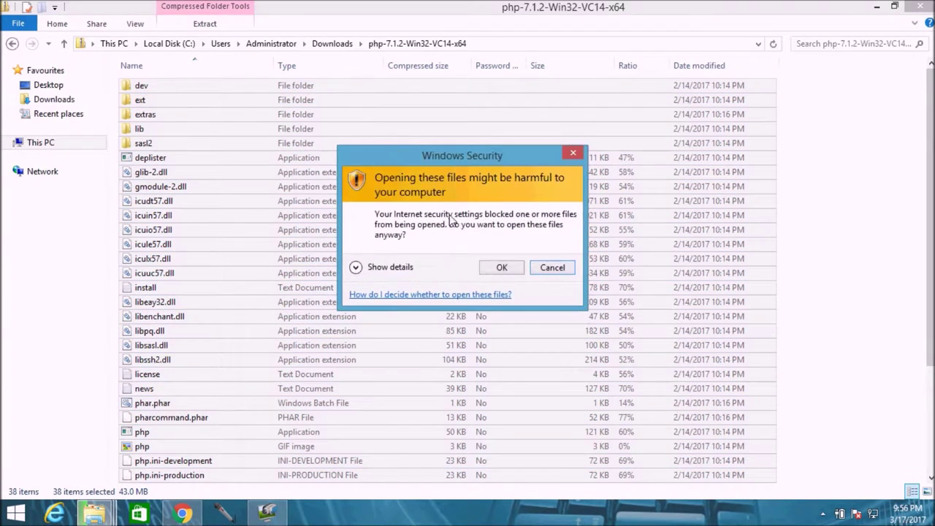
{"action": "left_click", "coordinate": [495, 261]}
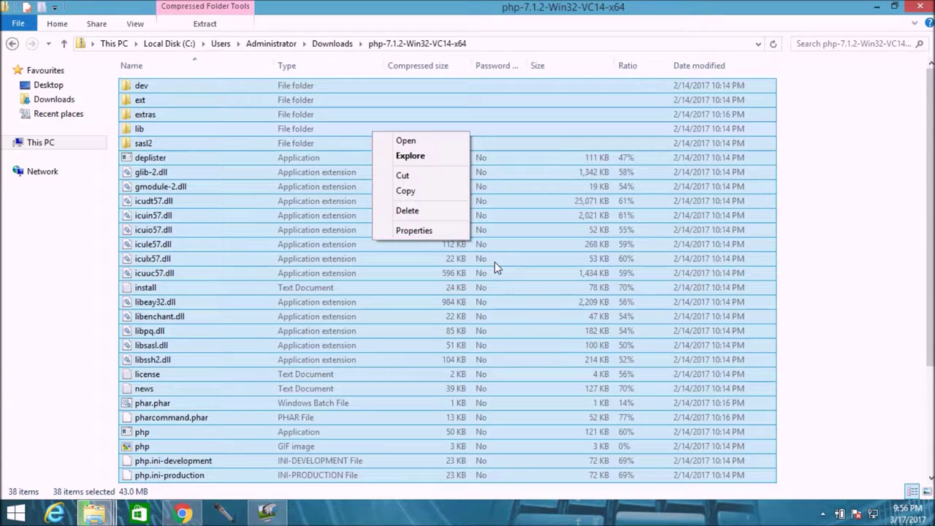
{"action": "left_click", "coordinate": [438, 193]}
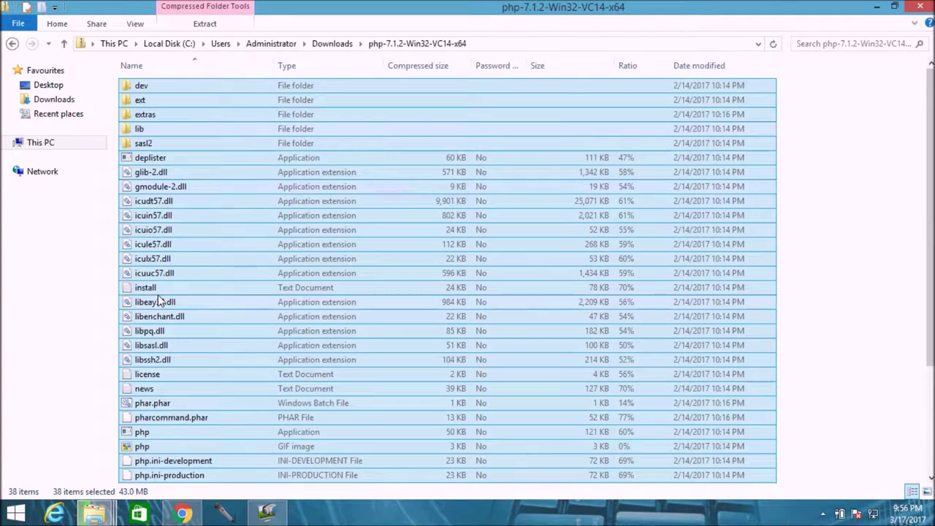
- Create a folder named php in the root of Local Disk (C:) and open it
{"action": "left_click", "coordinate": [110, 517]}
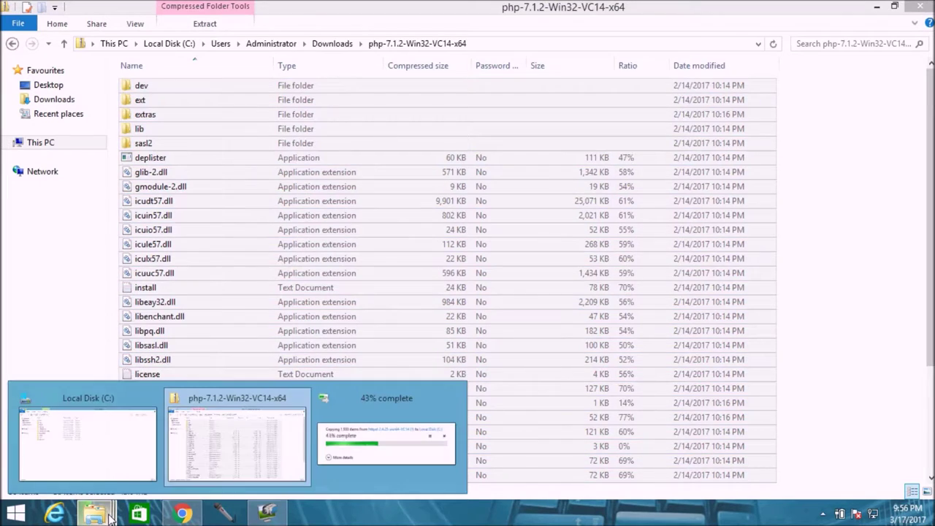
{"action": "left_click", "coordinate": [96, 399]}
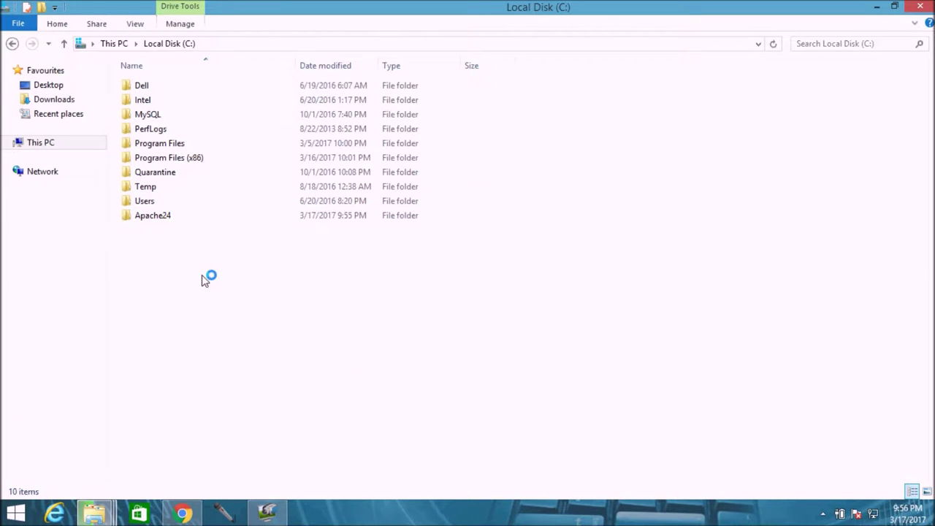
{"action": "left_click", "coordinate": [41, 86]}
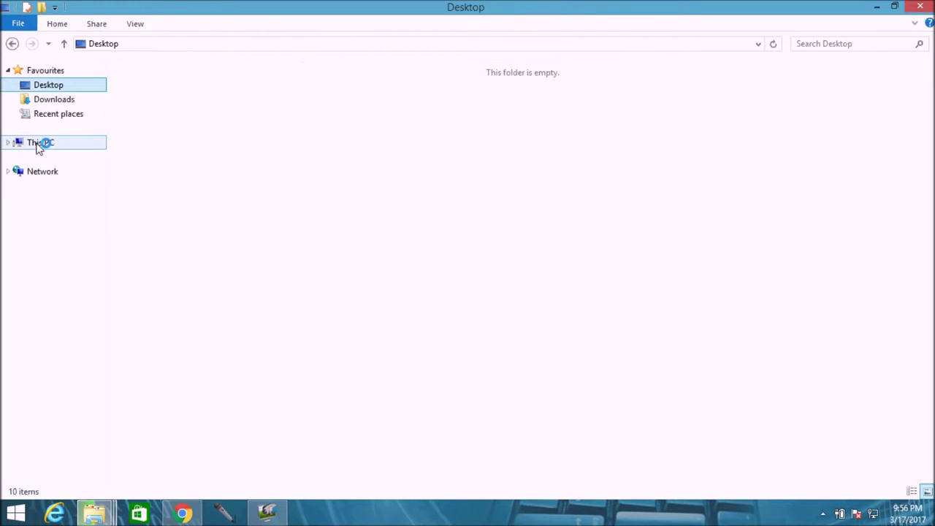
{"action": "left_click", "coordinate": [39, 144]}
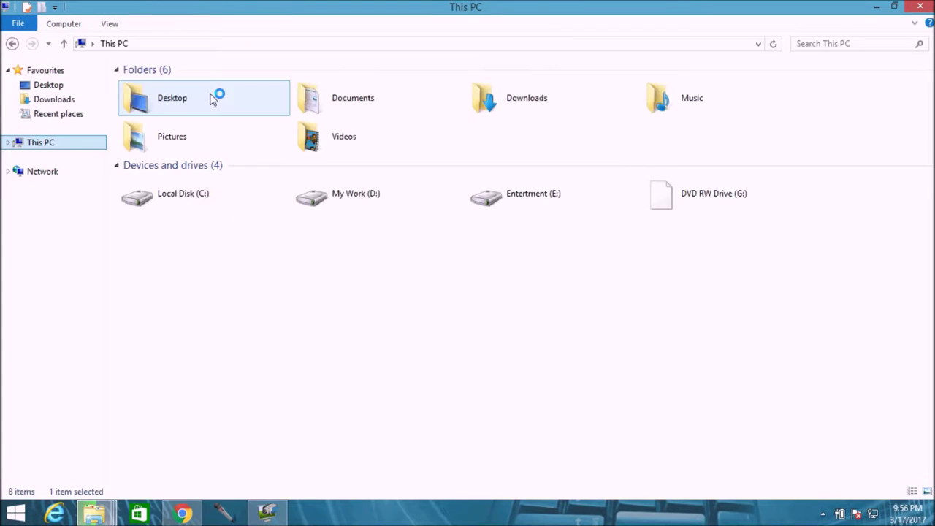
{"action": "double_click", "coordinate": [177, 198]}
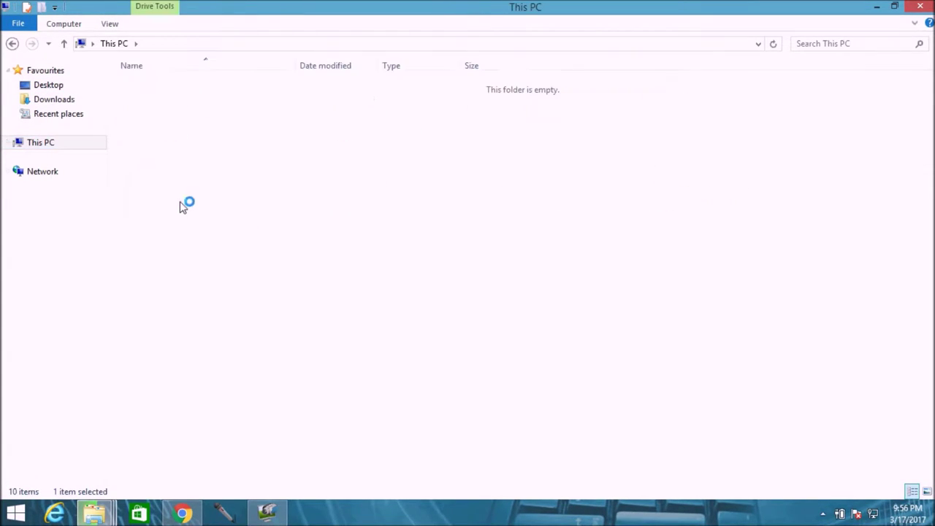
{"action": "right_click", "coordinate": [594, 232]}
{"action": "mouse_move", "coordinate": [649, 366]}
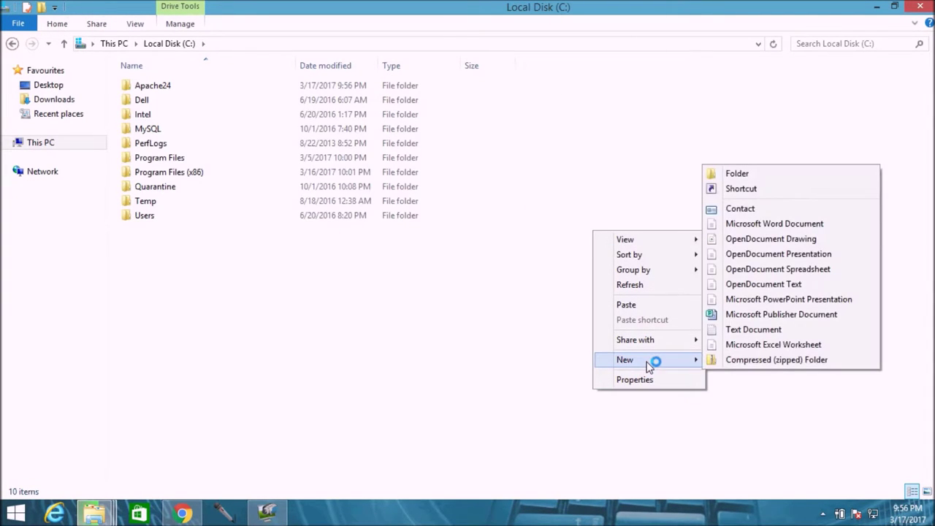
{"action": "left_click", "coordinate": [759, 181]}
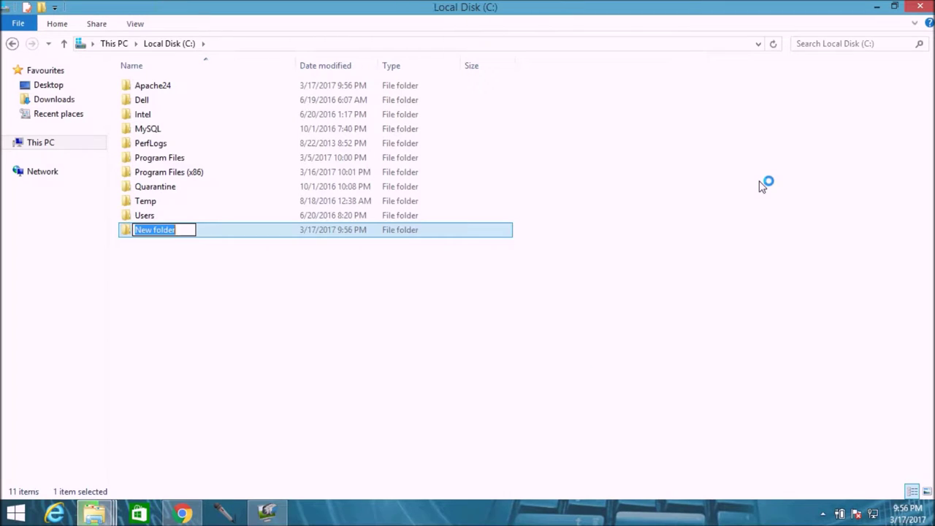
{"action": "type", "text": "php"}
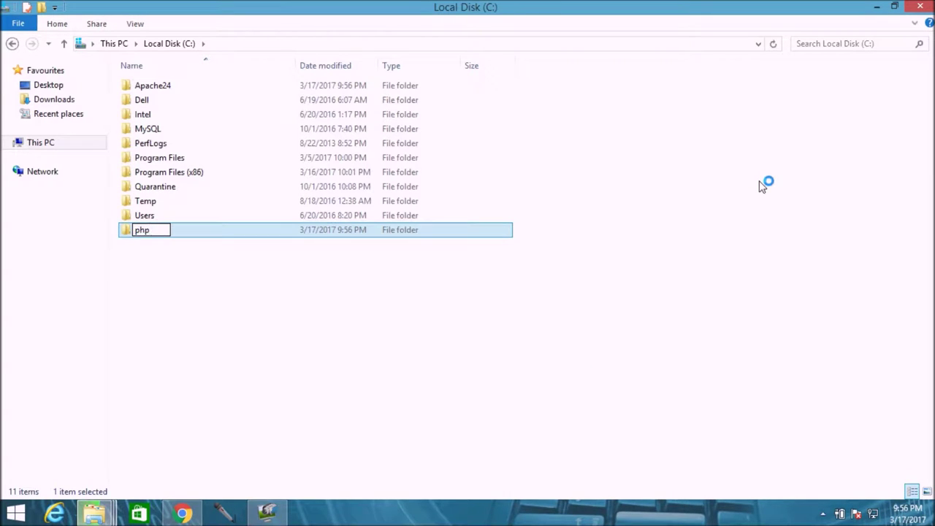
{"action": "key", "text": "Return"}
{"action": "key", "text": "Return"}
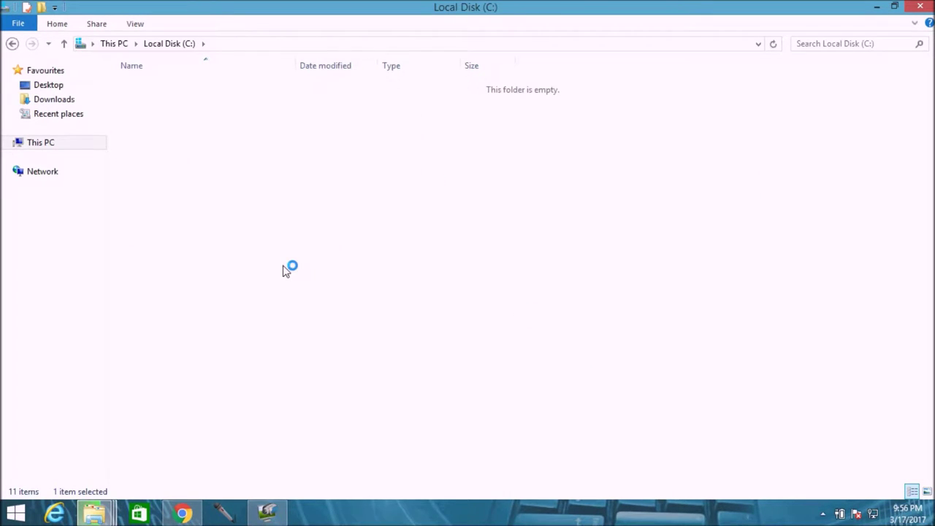
- Try to paste the copied PHP files into the php folder, retry the interrupted copy and cancel it
{"action": "right_click", "coordinate": [307, 173]}
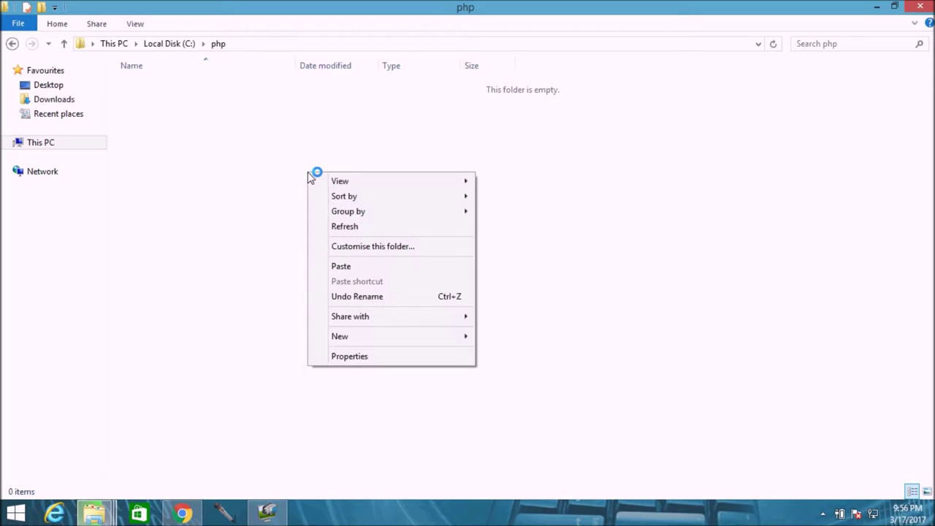
{"action": "left_click", "coordinate": [342, 267]}
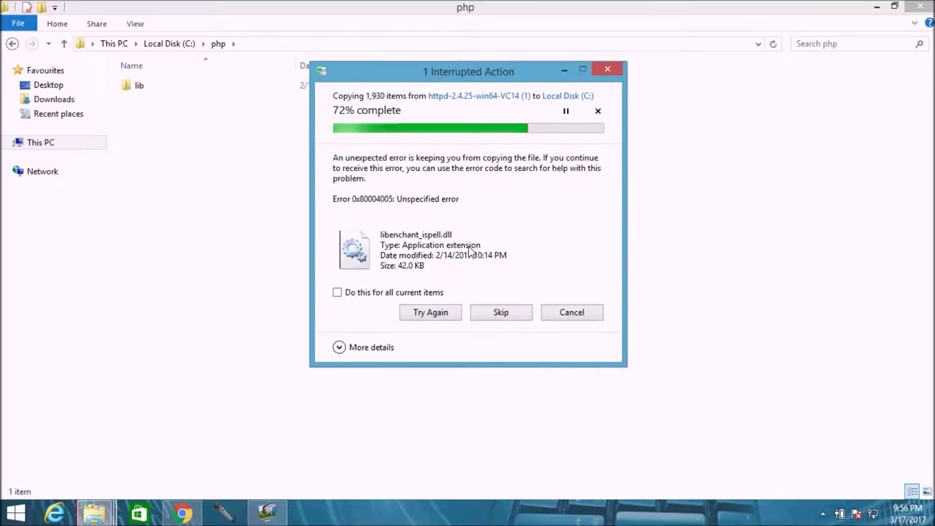
{"action": "left_click", "coordinate": [431, 313]}
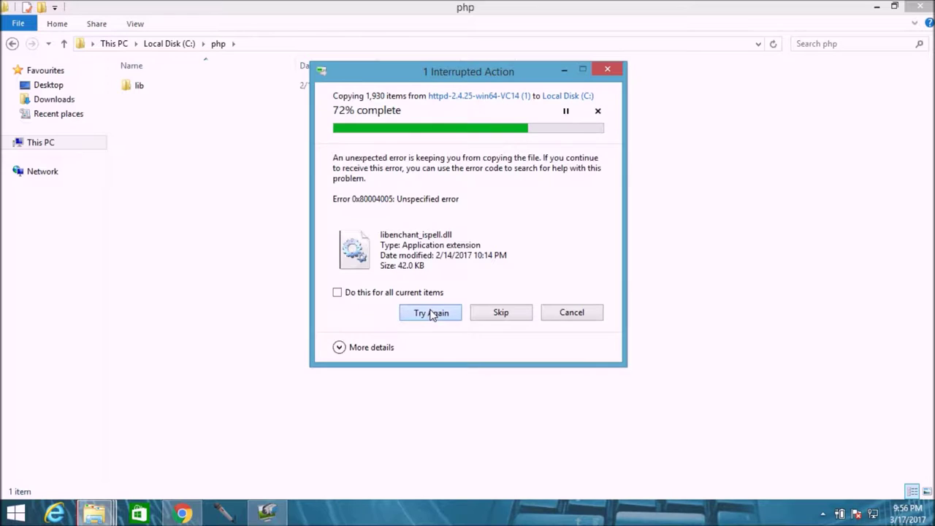
{"action": "left_click", "coordinate": [440, 315]}
{"action": "left_click", "coordinate": [566, 319]}
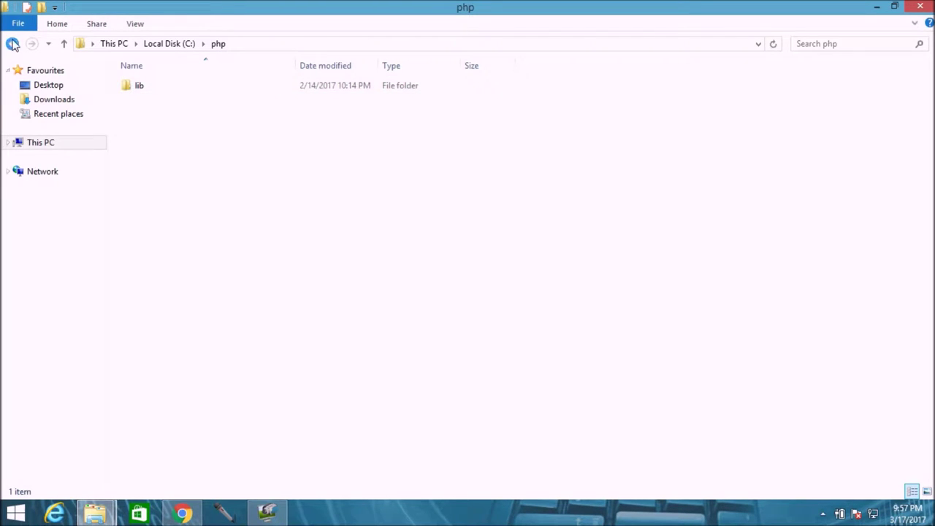
- Check the contents of the Apache24 folder on Local Disk (C:) and return to the drive's root
{"action": "left_click", "coordinate": [13, 44]}
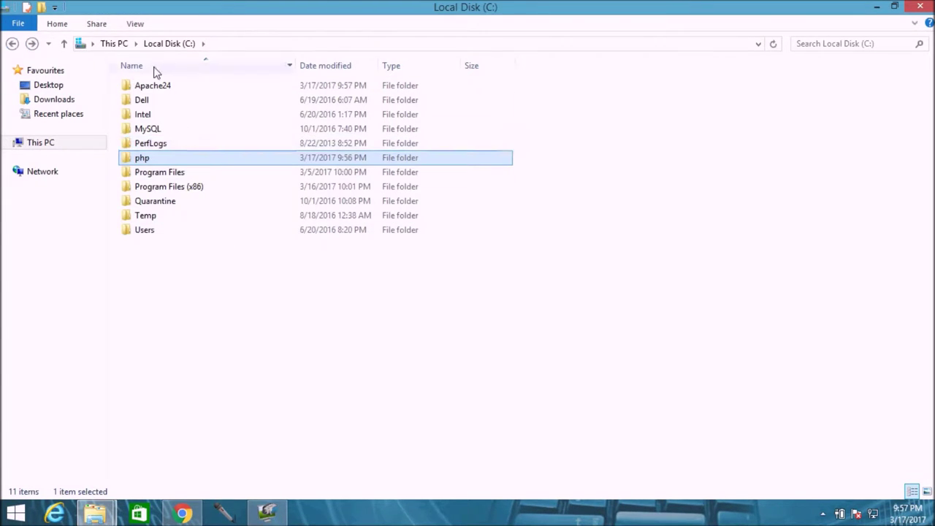
{"action": "double_click", "coordinate": [157, 90]}
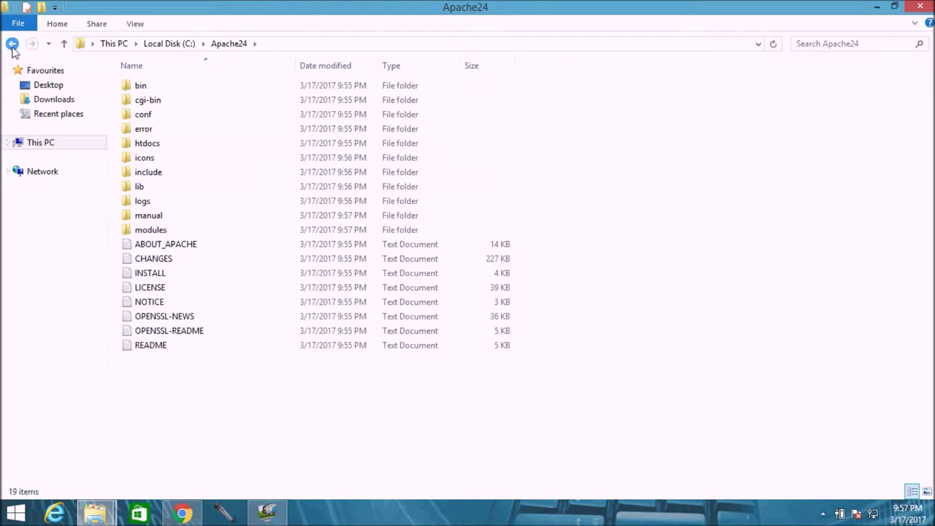
{"action": "left_click", "coordinate": [13, 44]}
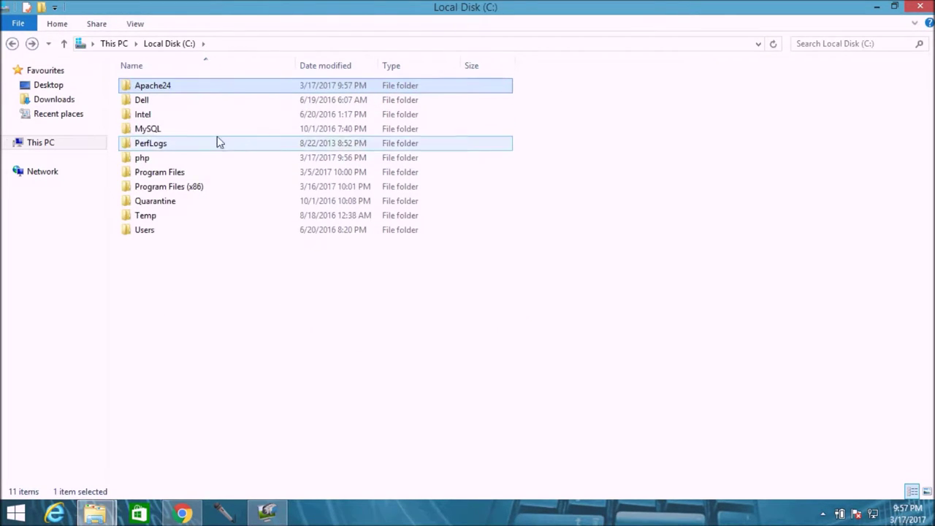
- Paste the copied PHP archive files into the php folder on Local Disk (C:) again
{"action": "double_click", "coordinate": [166, 160]}
{"action": "right_click", "coordinate": [282, 139]}
{"action": "left_click", "coordinate": [319, 228]}
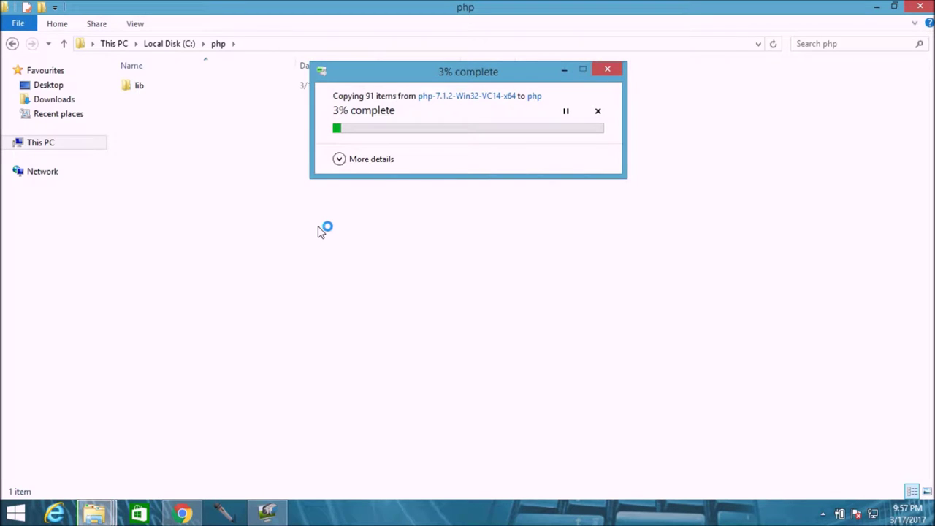
{"action": "left_click", "coordinate": [95, 514]}
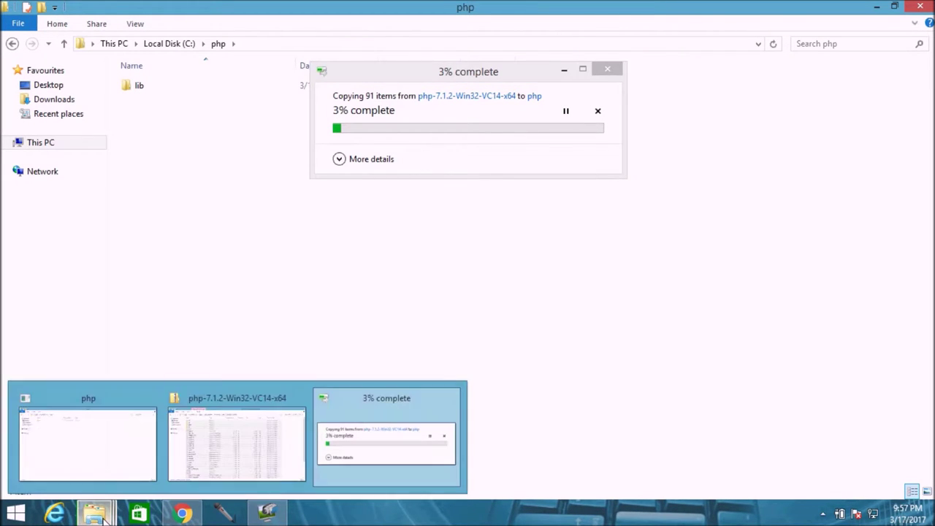
{"action": "left_click", "coordinate": [118, 410]}
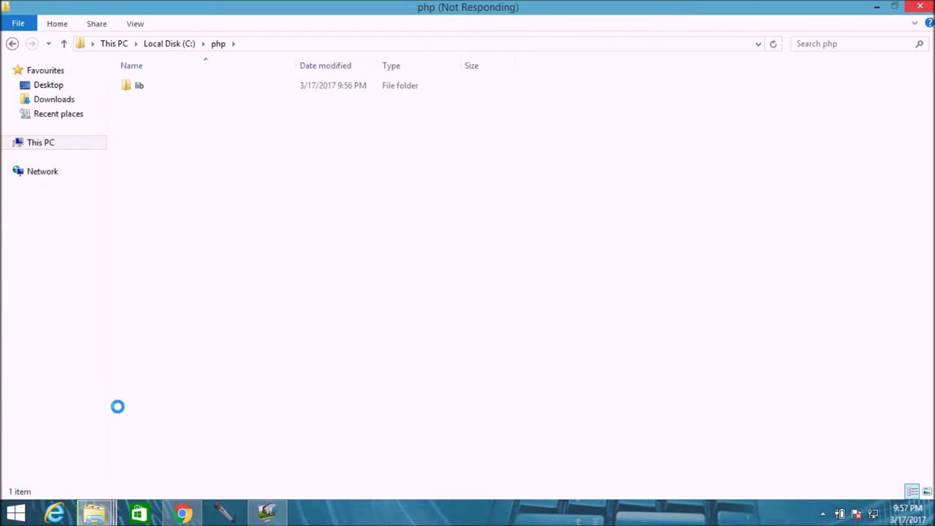
{"action": "left_click", "coordinate": [95, 514]}
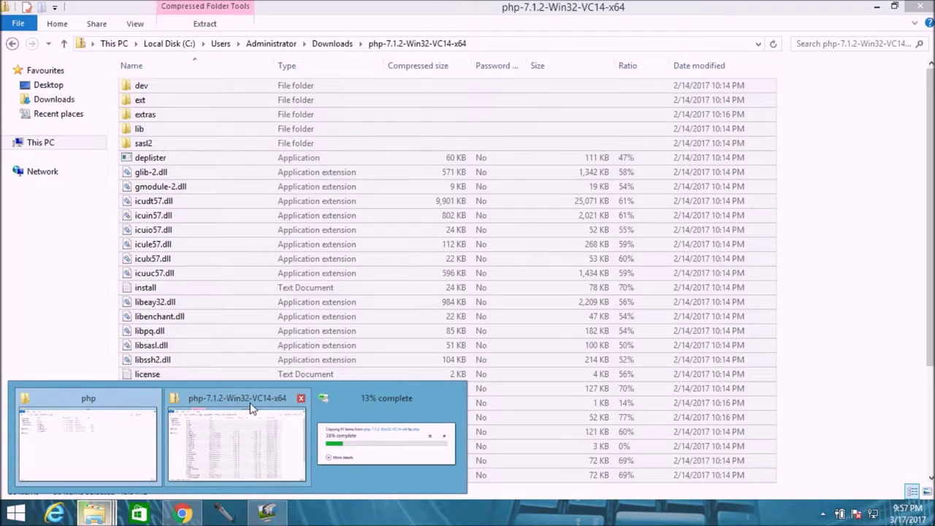
{"action": "left_click", "coordinate": [250, 404]}
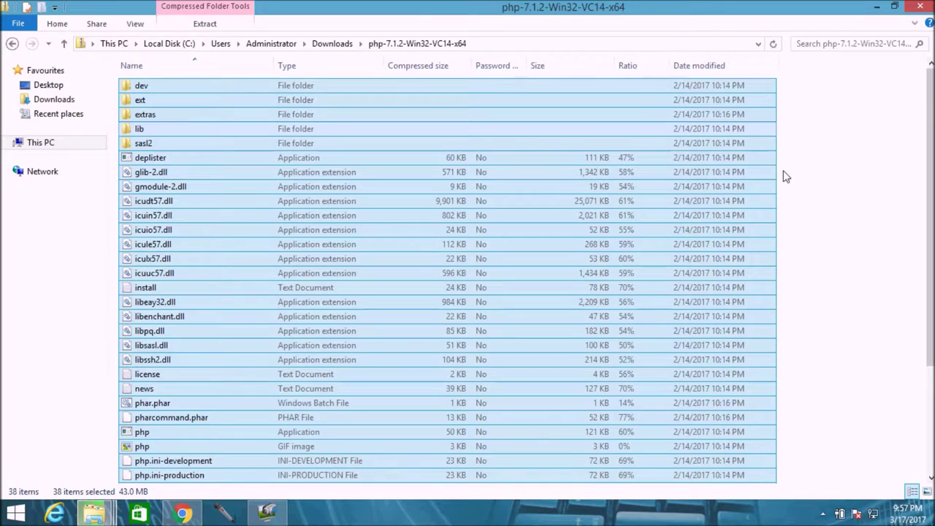
- Close the File Explorer windows, the browser's Downloads page and the Chrome browser
{"action": "key", "text": "alt+Tab"}
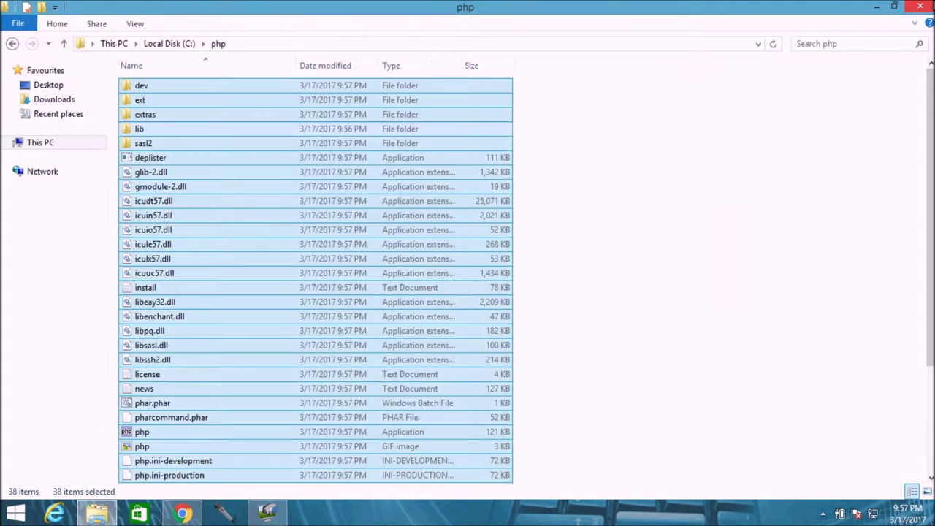
{"action": "left_click", "coordinate": [609, 242]}
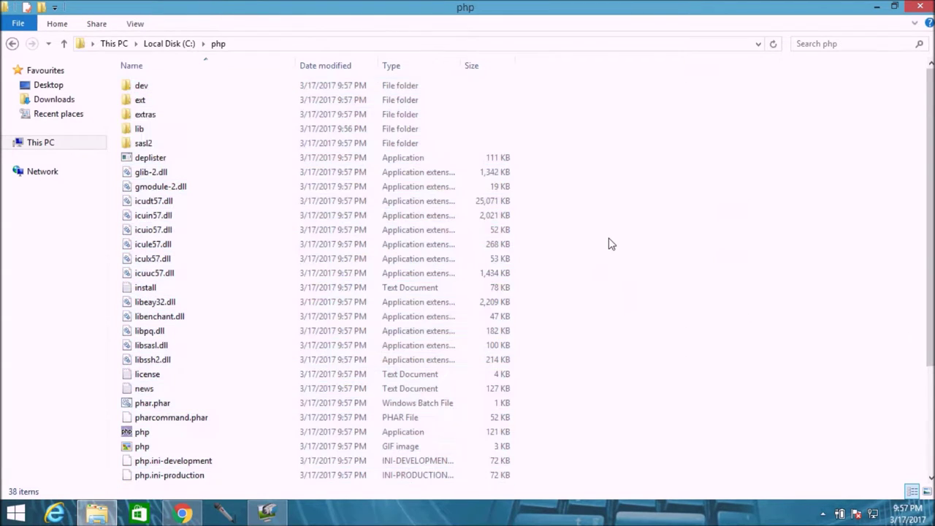
{"action": "left_click", "coordinate": [920, 6]}
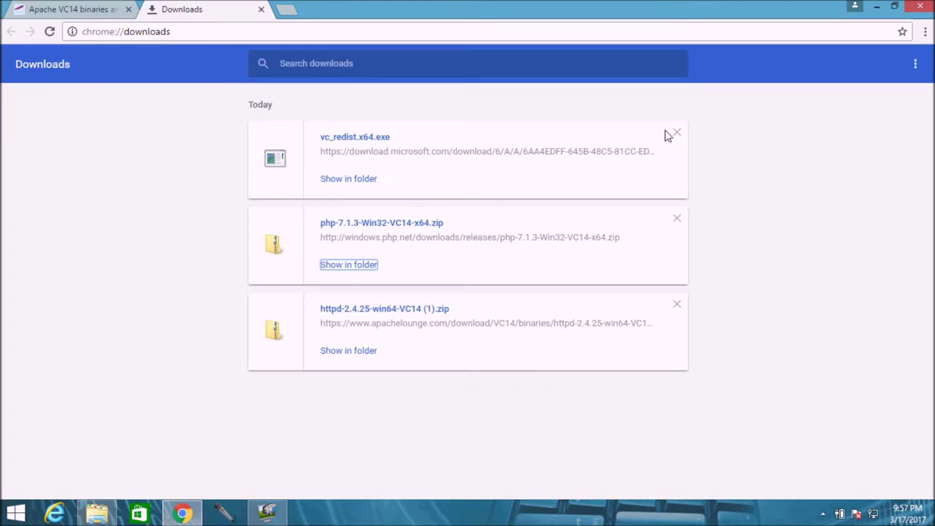
{"action": "left_click", "coordinate": [261, 8]}
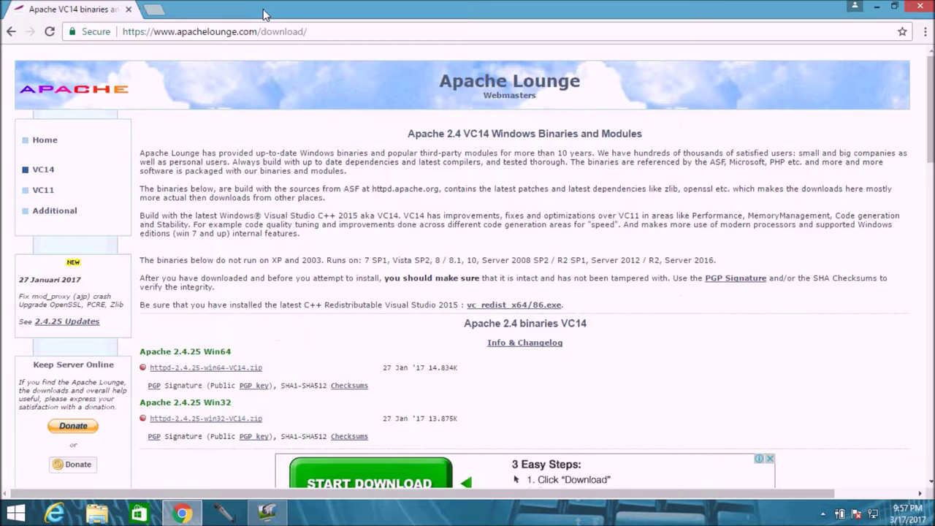
{"action": "left_click", "coordinate": [919, 5]}
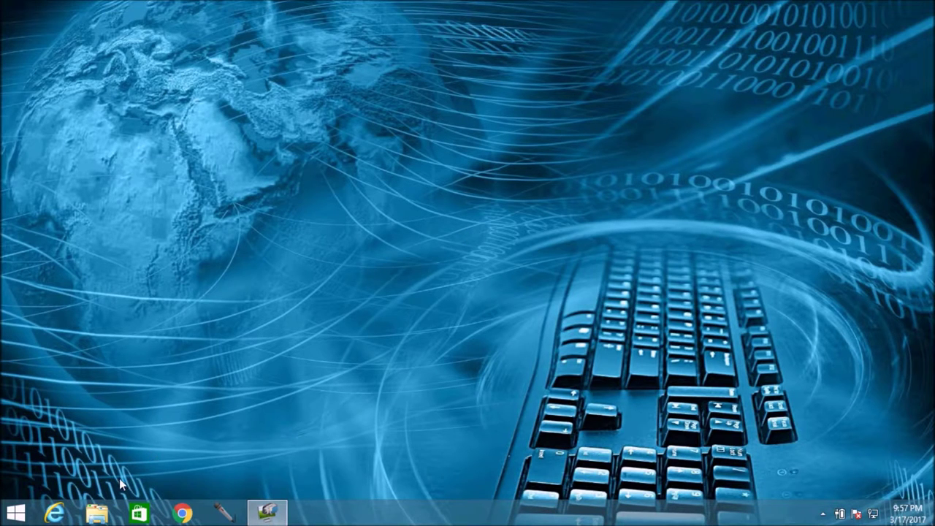
- Reopen Local Disk (C:) in File Explorer and check the contents of the Apache24 and php folders
{"action": "left_click", "coordinate": [97, 514]}
{"action": "double_click", "coordinate": [168, 210]}
{"action": "left_click", "coordinate": [171, 88]}
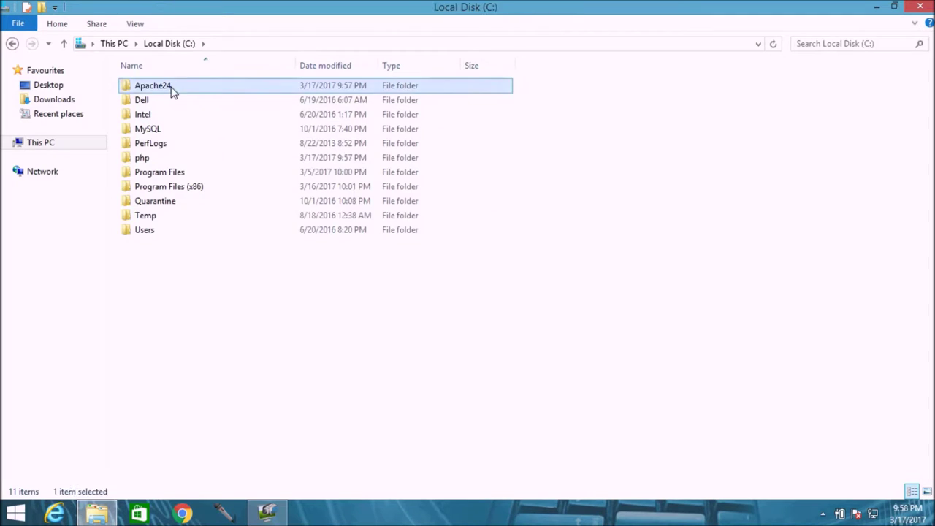
{"action": "double_click", "coordinate": [173, 90]}
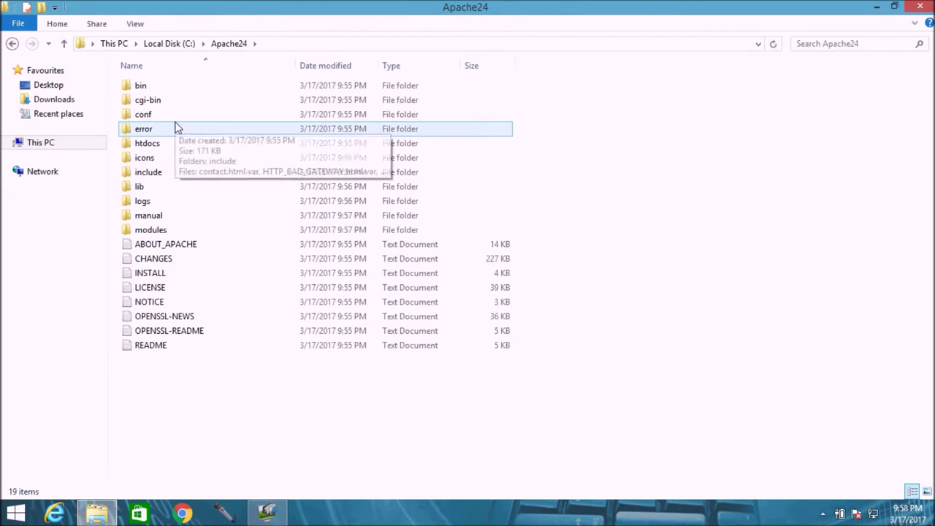
{"action": "left_click", "coordinate": [12, 44]}
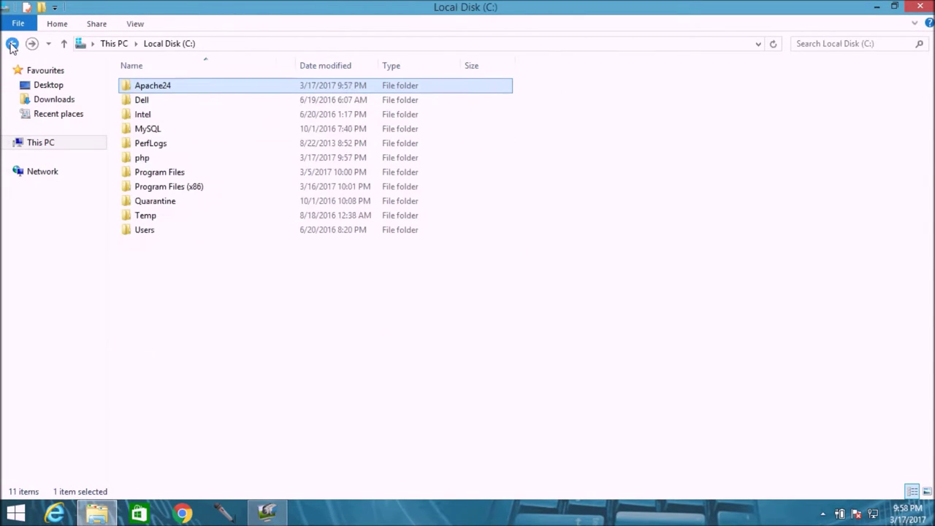
{"action": "double_click", "coordinate": [151, 159]}
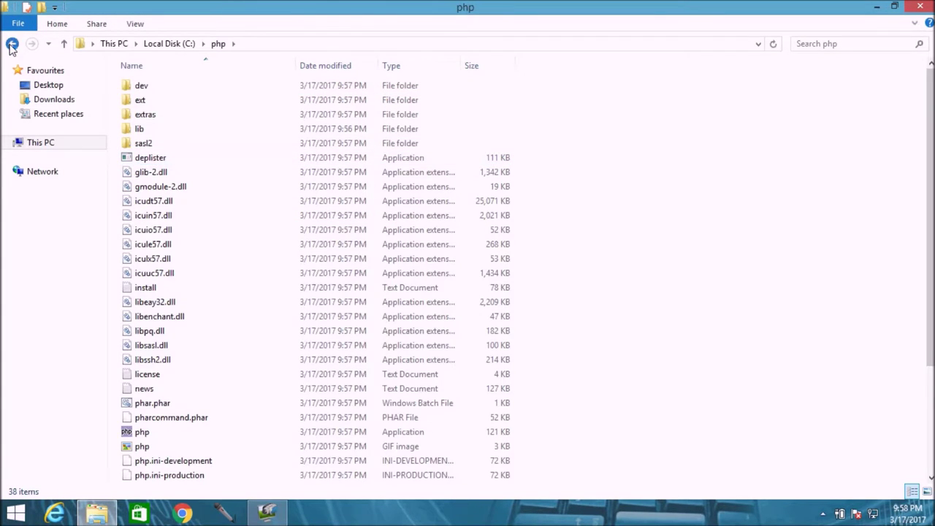
- Open httpd.conf from the conf folder of C:\Apache24 in Notepad++
{"action": "left_click", "coordinate": [12, 44]}
{"action": "double_click", "coordinate": [204, 90]}
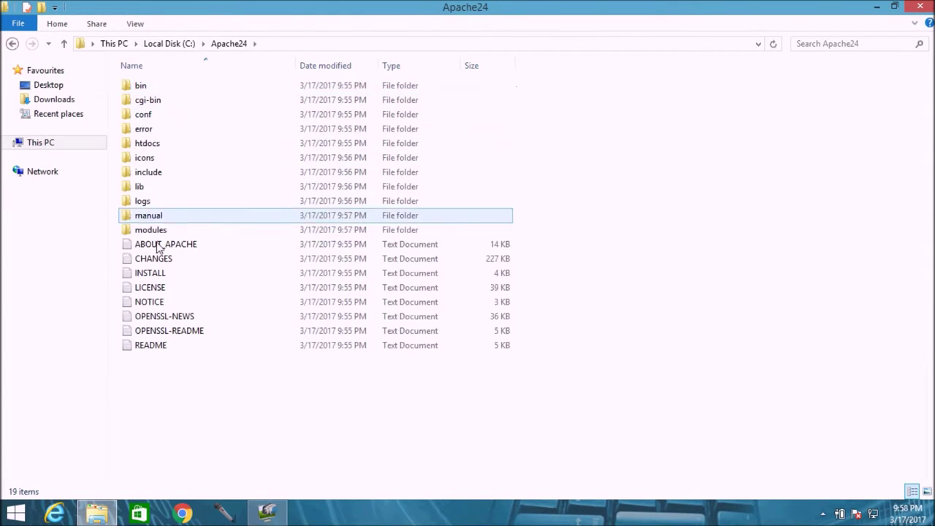
{"action": "double_click", "coordinate": [176, 116]}
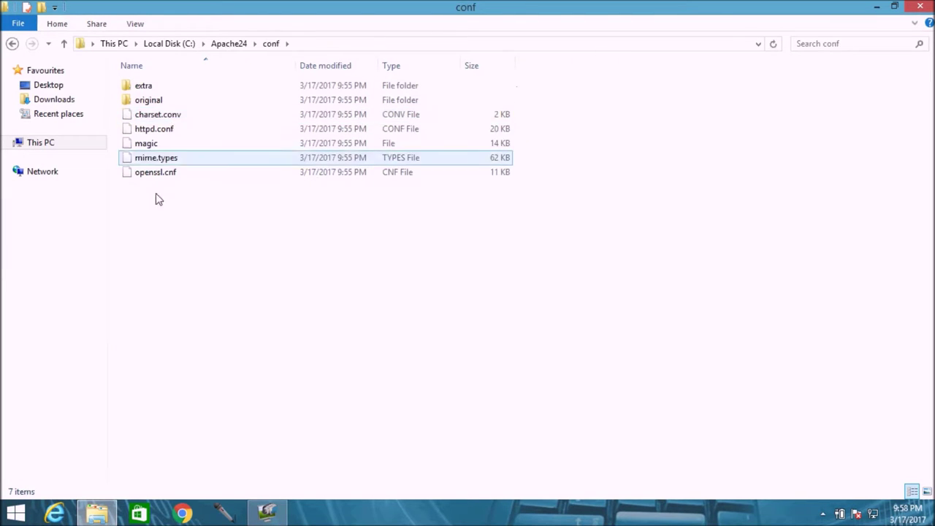
{"action": "left_click", "coordinate": [175, 132]}
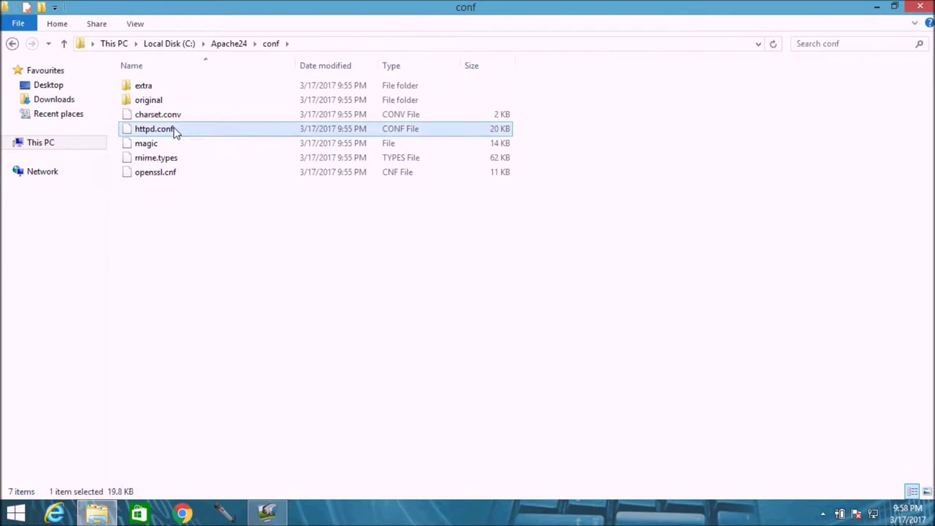
{"action": "right_click", "coordinate": [175, 131]}
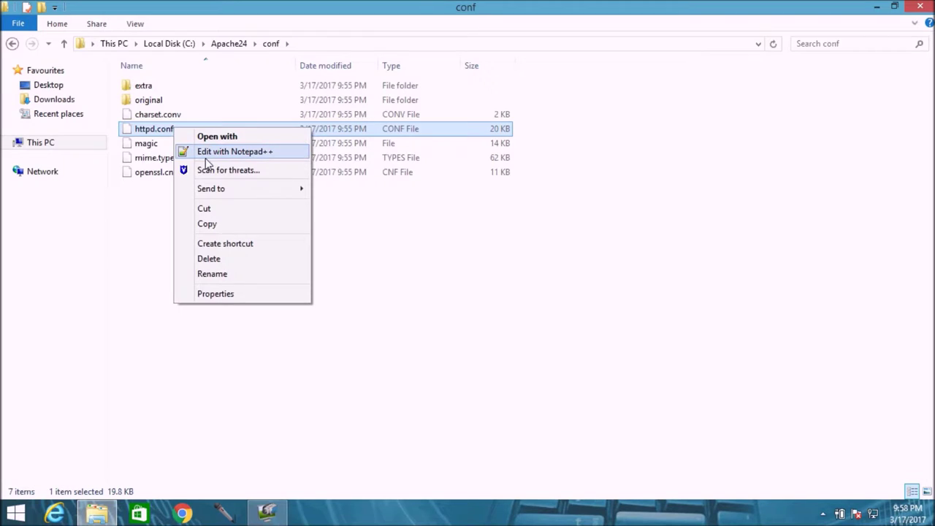
{"action": "left_click", "coordinate": [205, 153]}
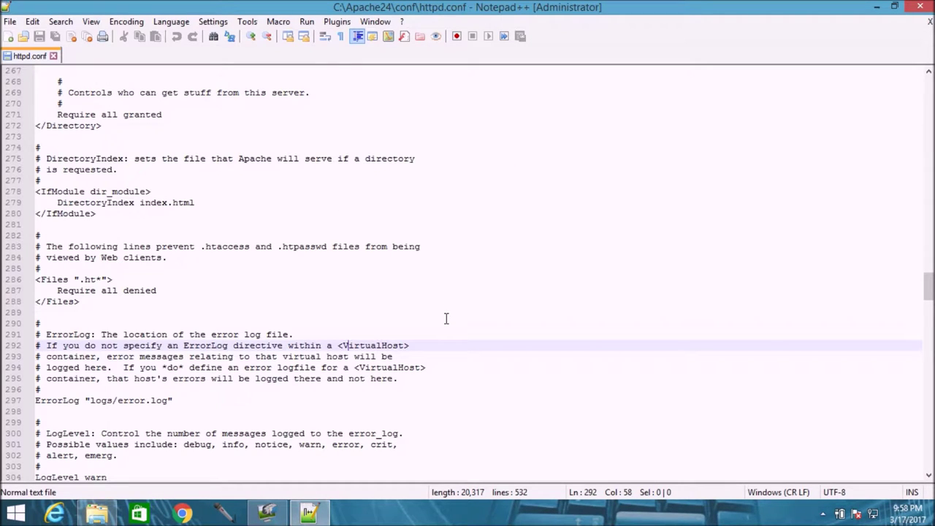
- Insert three blank lines at line 26 of httpd.conf, above the ServerRoot comment block, and place the cursor on line 27
{"action": "left_click", "coordinate": [104, 128]}
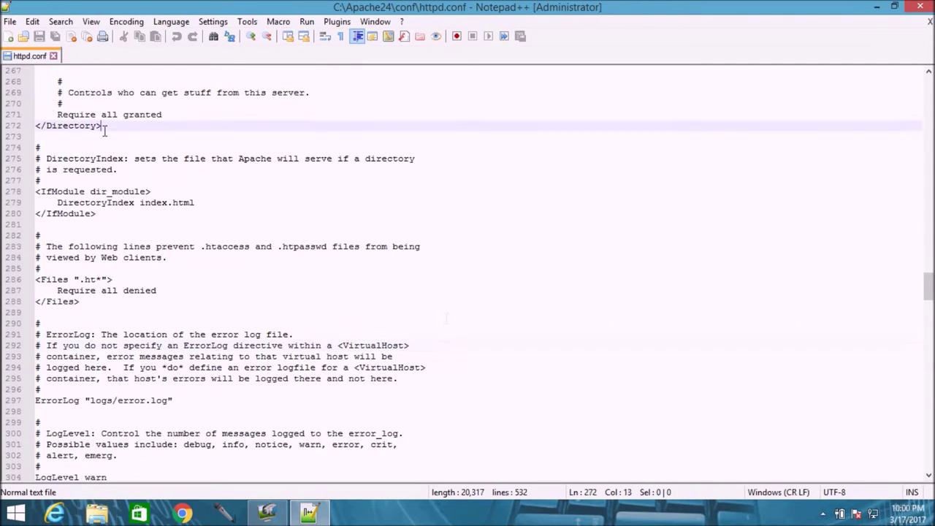
{"action": "key", "text": "Up"}
{"action": "key", "text": "Up"}
{"action": "key", "text": "Up"}
{"action": "key", "text": "Up"}
{"action": "key", "text": "Up"}
{"action": "key", "text": "Up"}
{"action": "key", "text": "Up"}
{"action": "key", "text": "Up"}
{"action": "key", "text": "Up"}
{"action": "key", "text": "Up"}
{"action": "key", "text": "Up"}
{"action": "key", "text": "Up"}
{"action": "key", "text": "Up"}
{"action": "key", "text": "Up"}
{"action": "key", "text": "Up"}
{"action": "key", "text": "Up"}
{"action": "key", "text": "Up"}
{"action": "key", "text": "Up"}
{"action": "key", "text": "Up"}
{"action": "key", "text": "Up"}
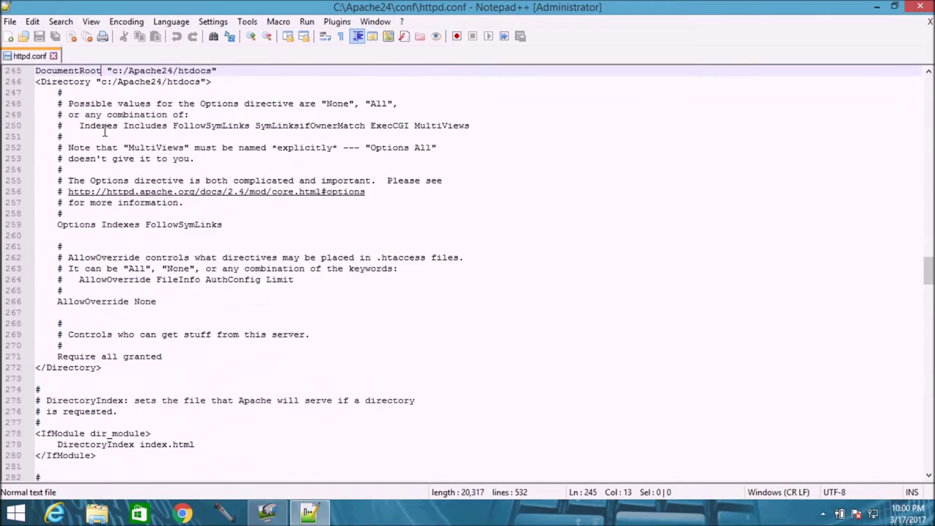
{"action": "left_click_drag", "start_coordinate": [928, 266], "coordinate": [929, 90]}
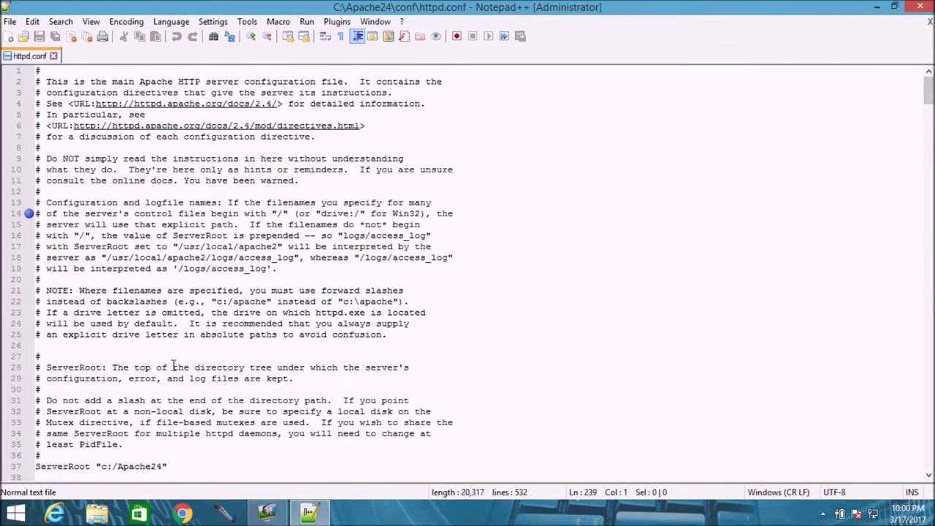
{"action": "left_click", "coordinate": [39, 346]}
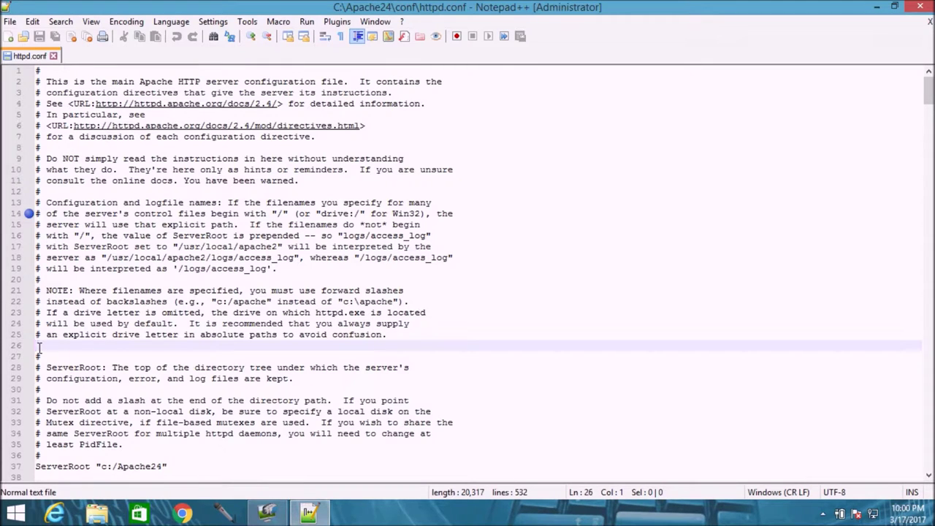
{"action": "key", "text": "Return"}
{"action": "key", "text": "Return"}
{"action": "key", "text": "Return"}
{"action": "key", "text": "Up"}
{"action": "key", "text": "Up"}
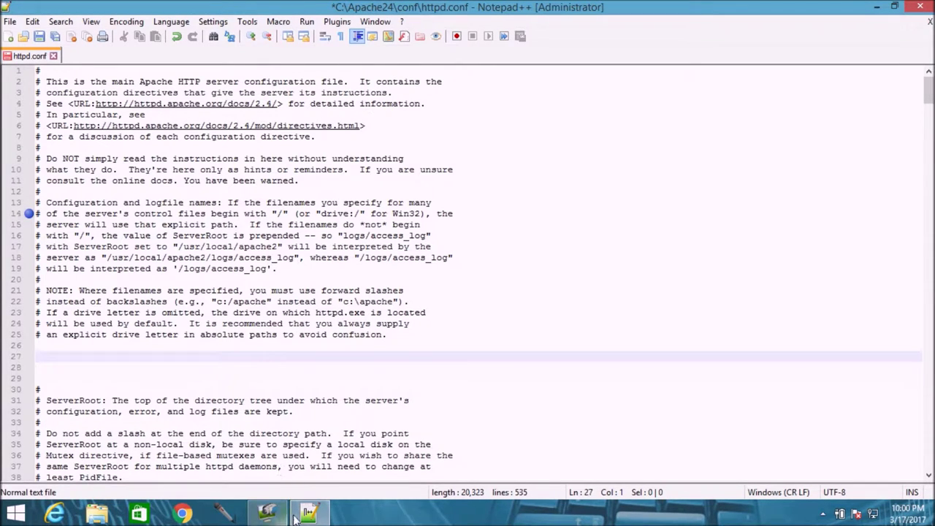
- Open the notes text file from the Desktop folder and maximize its window
{"action": "left_click", "coordinate": [97, 514]}
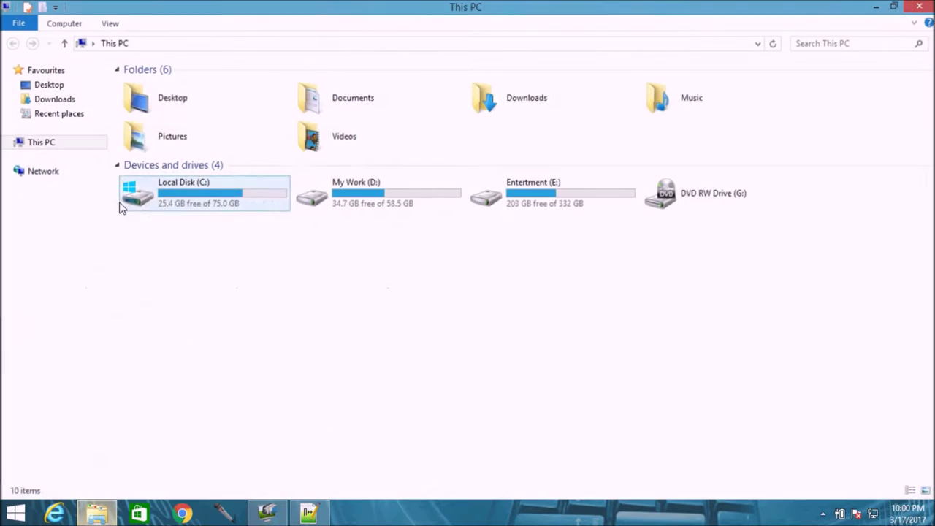
{"action": "left_click", "coordinate": [63, 86]}
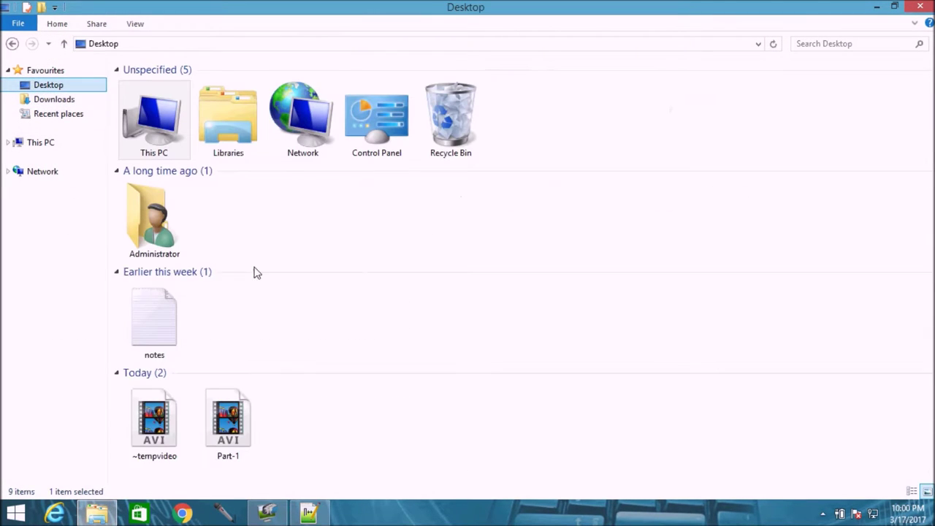
{"action": "left_click", "coordinate": [176, 318]}
{"action": "left_click_drag", "start_coordinate": [620, 199], "coordinate": [403, 378]}
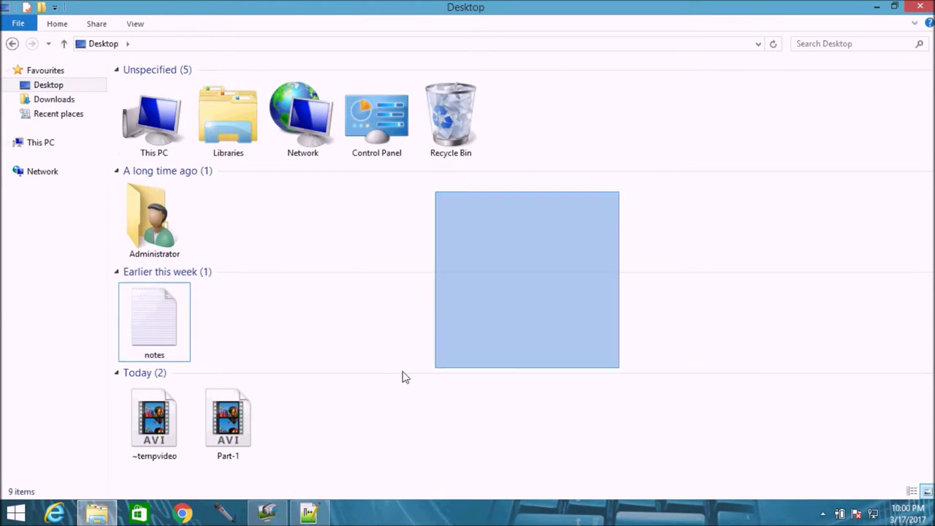
{"action": "double_click", "coordinate": [171, 324]}
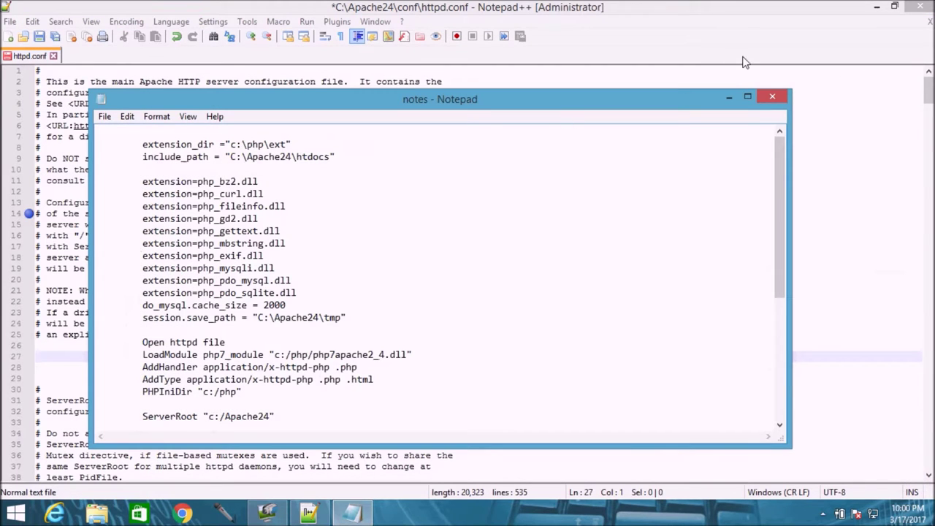
{"action": "left_click", "coordinate": [748, 96]}
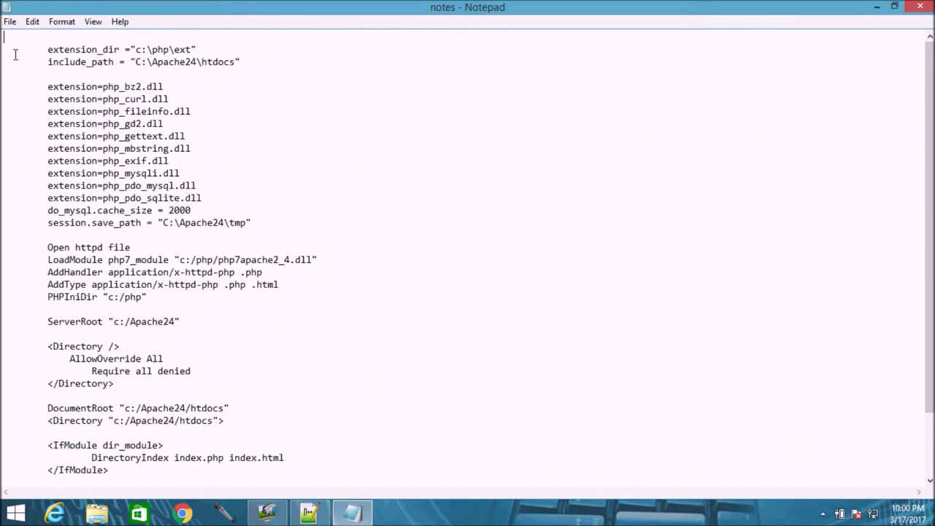
- Remove the blank line above extension=php_bz2.dll in the notes, keeping that line's indentation
{"action": "key", "text": "Delete"}
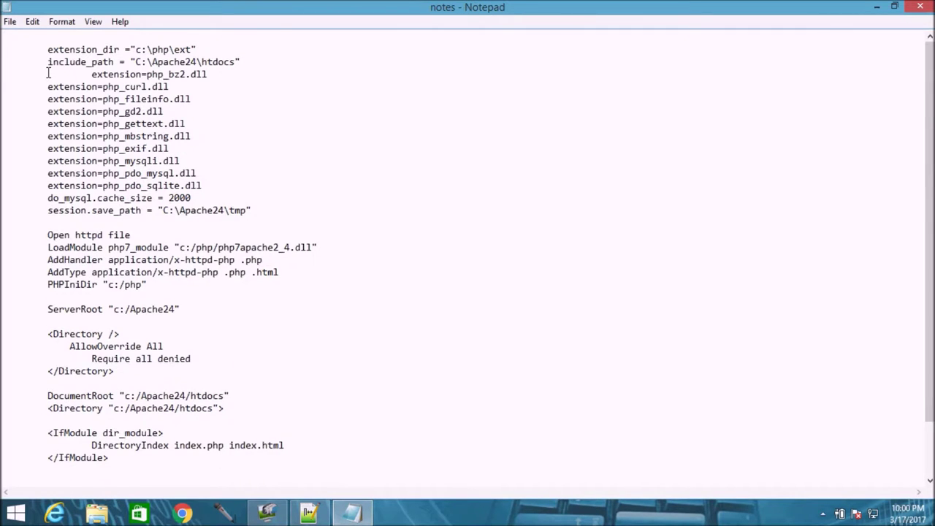
{"action": "key", "text": "Delete"}
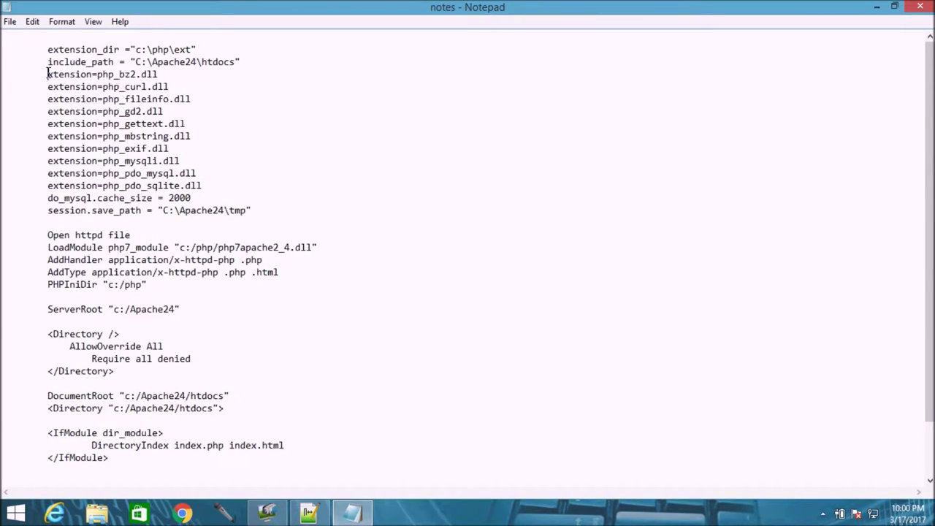
{"action": "key", "text": "ctrl+z"}
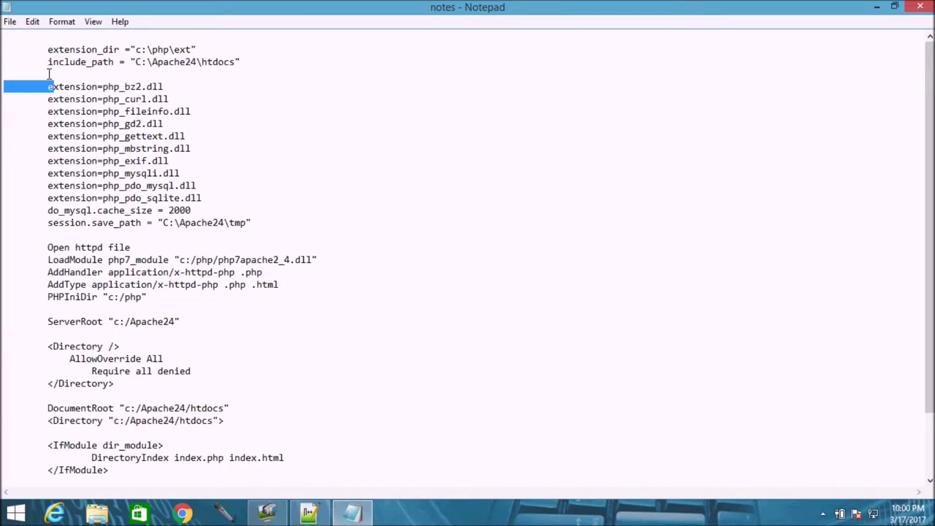
{"action": "double_click", "coordinate": [49, 74]}
{"action": "key", "text": "BackSpace"}
{"action": "key", "text": "BackSpace"}
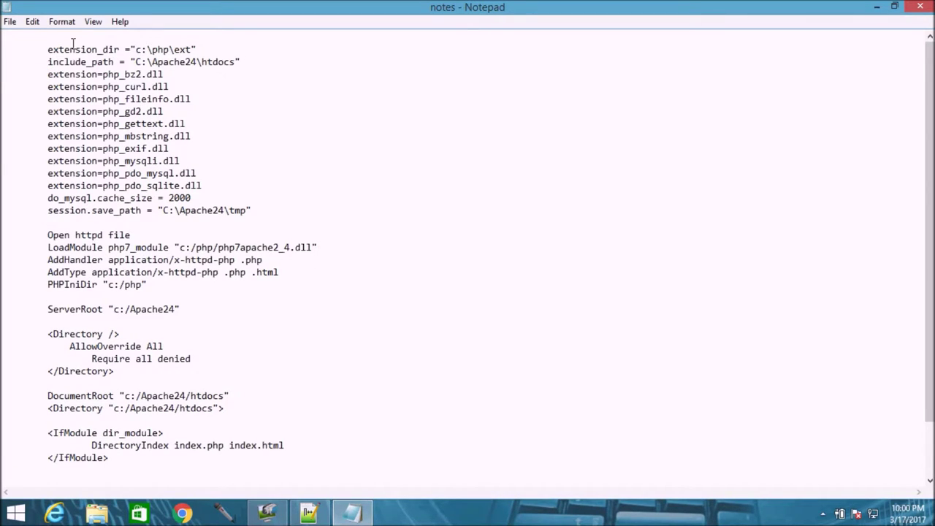
- Add an indented "php.ini" heading above the extension_dir line in the notes and re-indent the extension_dir line
{"action": "key", "text": "Return"}
{"action": "left_click", "coordinate": [48, 49]}
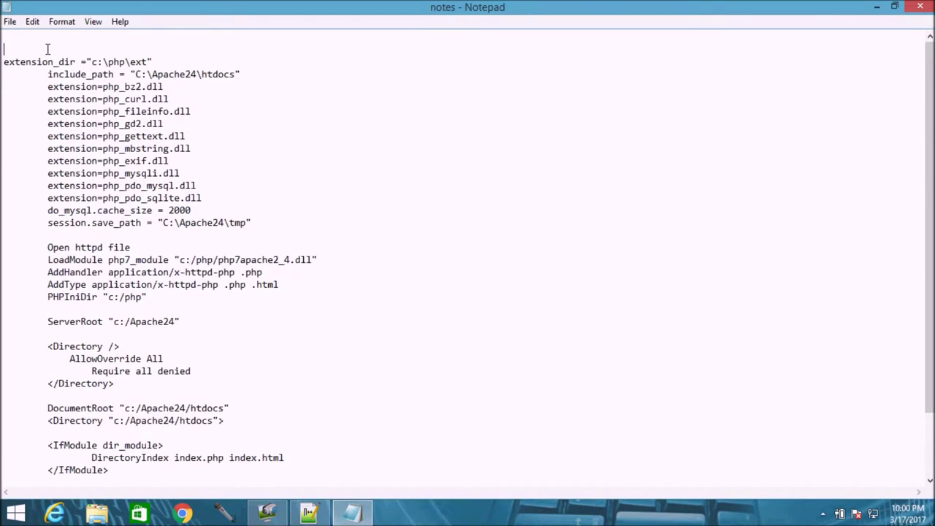
{"action": "key", "text": "Down"}
{"action": "key", "text": "Tab"}
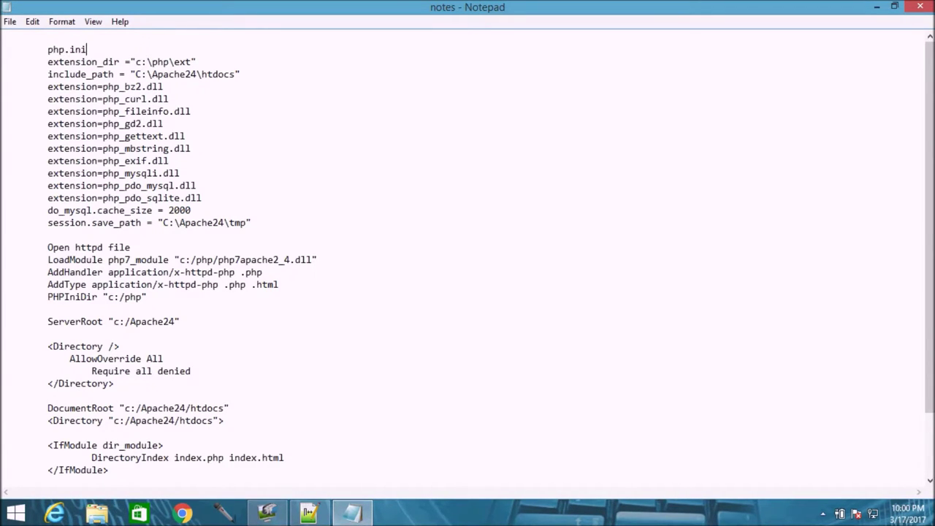
- Add an "httpd.conf" heading above the "Open httpd file" line in the notes, reusing the word httpd from that line
{"action": "left_click", "coordinate": [56, 338]}
{"action": "left_click", "coordinate": [47, 247]}
{"action": "key", "text": "Return"}
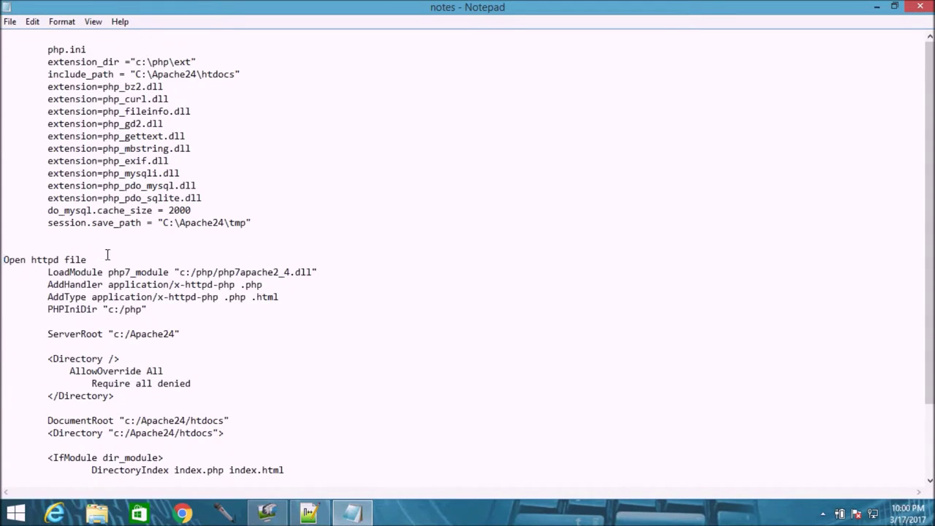
{"action": "left_click_drag", "start_coordinate": [59, 262], "coordinate": [32, 263]}
{"action": "key", "text": "ctrl+c"}
{"action": "left_click", "coordinate": [59, 244]}
{"action": "key", "text": "ctrl+v"}
{"action": "type", "text": ".conf"}
{"action": "key", "text": "Return"}
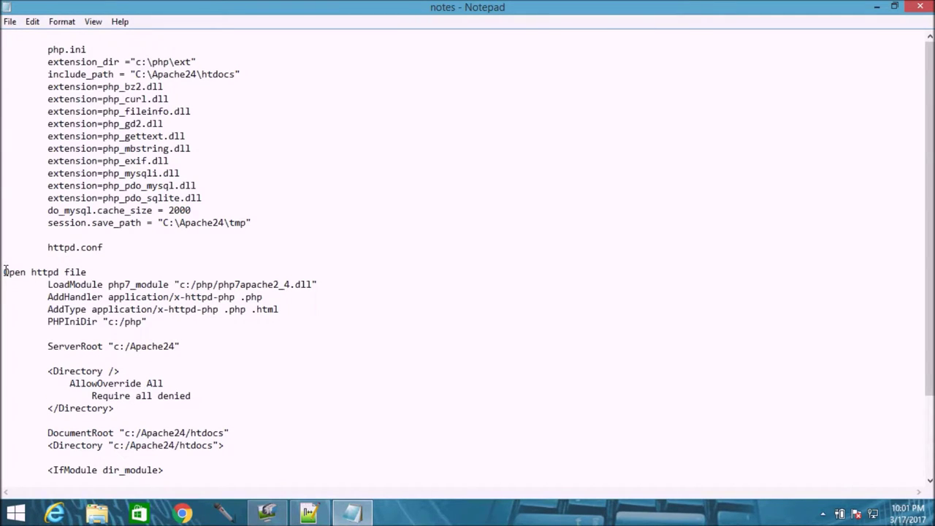
- Delete the "Open httpd file" line and the blank line beneath the httpd.conf heading
{"action": "left_click_drag", "start_coordinate": [88, 272], "coordinate": [4, 278]}
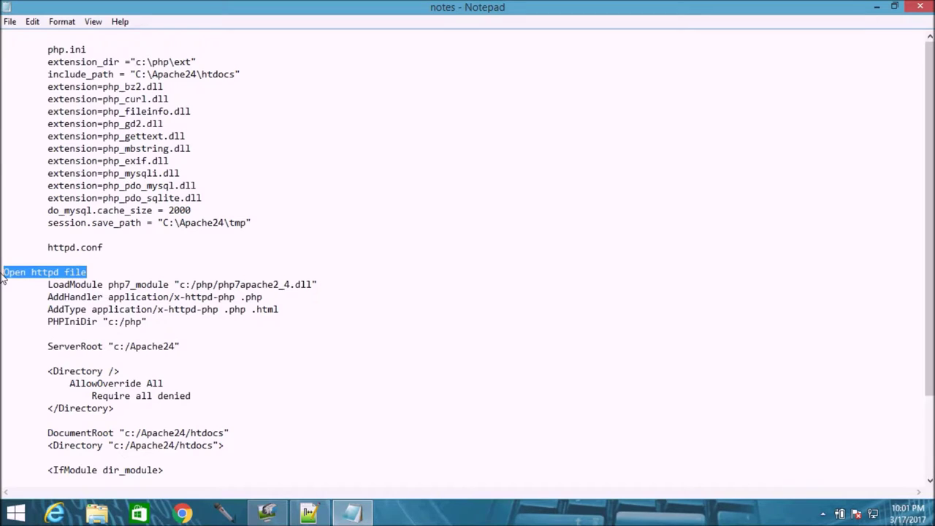
{"action": "key", "text": "BackSpace"}
{"action": "key", "text": "BackSpace"}
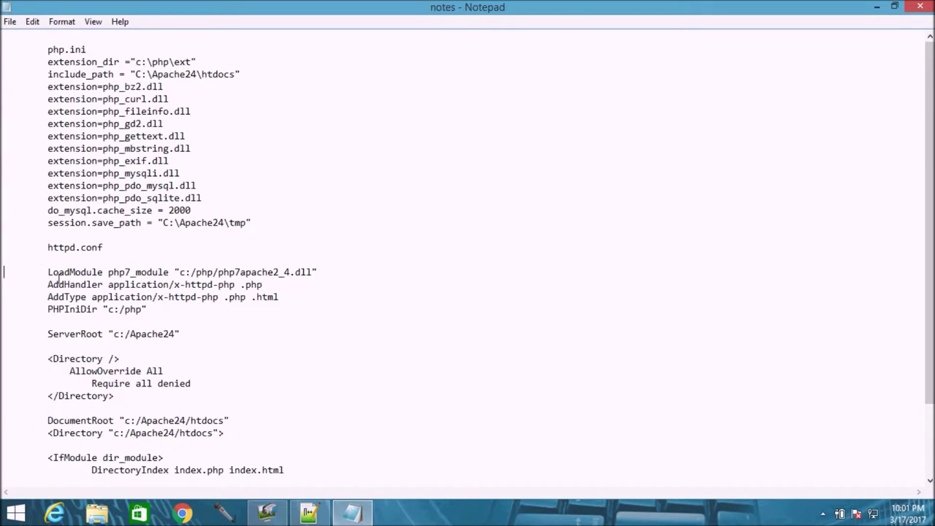
{"action": "key", "text": "Delete"}
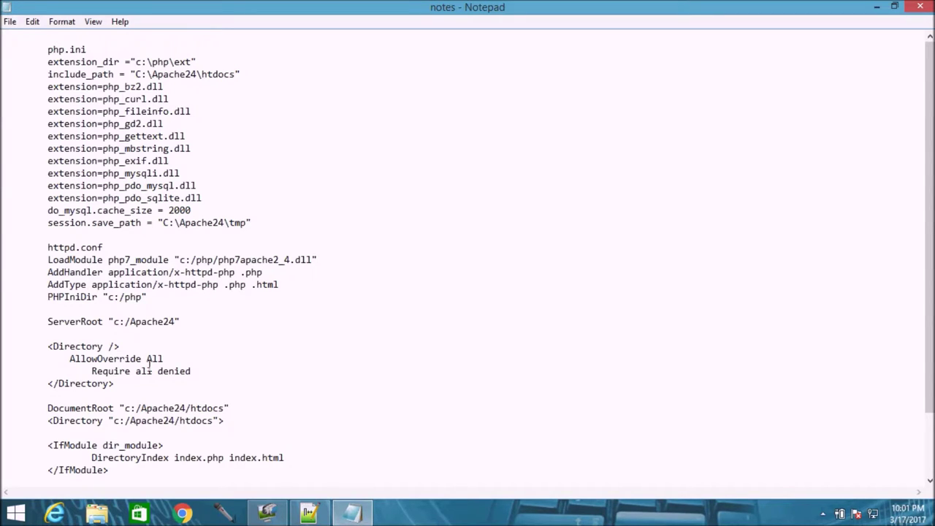
- Copy the LoadModule, AddHandler, AddType and PHPIniDir lines from the notes into line 27 of httpd.conf in Notepad++
{"action": "left_click_drag", "start_coordinate": [152, 298], "coordinate": [3, 260]}
{"action": "key", "text": "ctrl+c"}
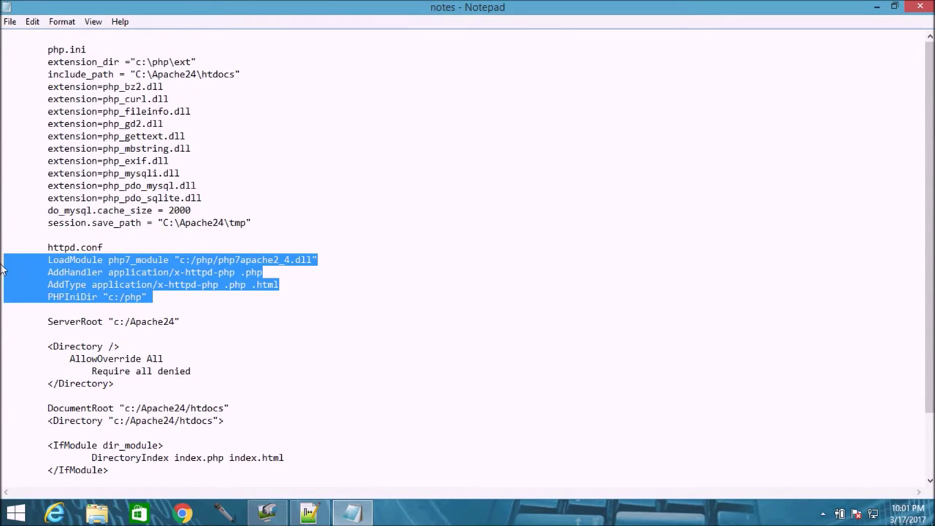
{"action": "key", "text": "alt+Tab"}
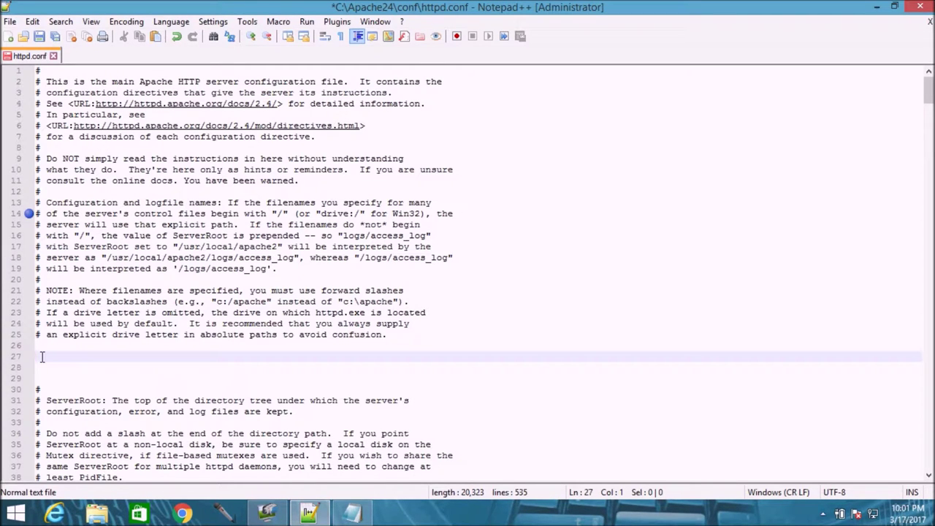
{"action": "key", "text": "ctrl+v"}
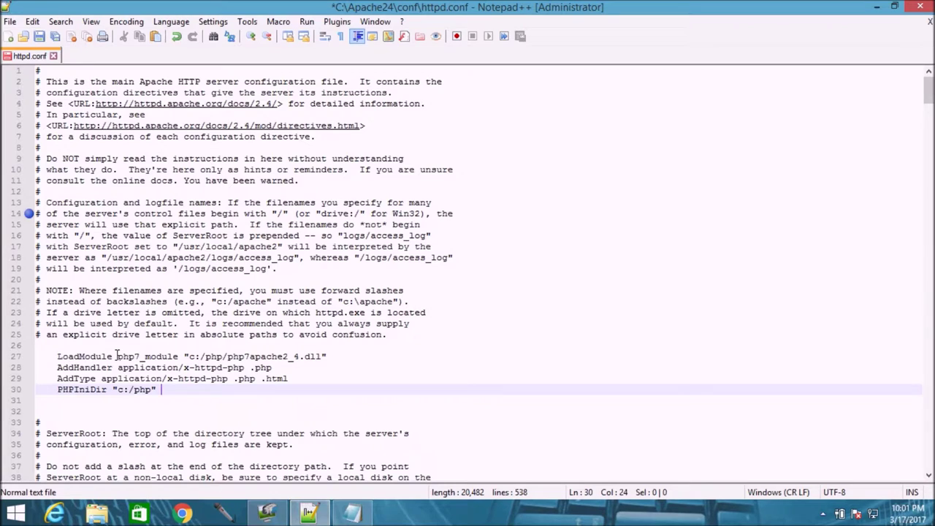
- Check the php7 module name and DLL path in the pasted LoadModule line, and save httpd.conf
{"action": "left_click_drag", "start_coordinate": [134, 356], "coordinate": [140, 356]}
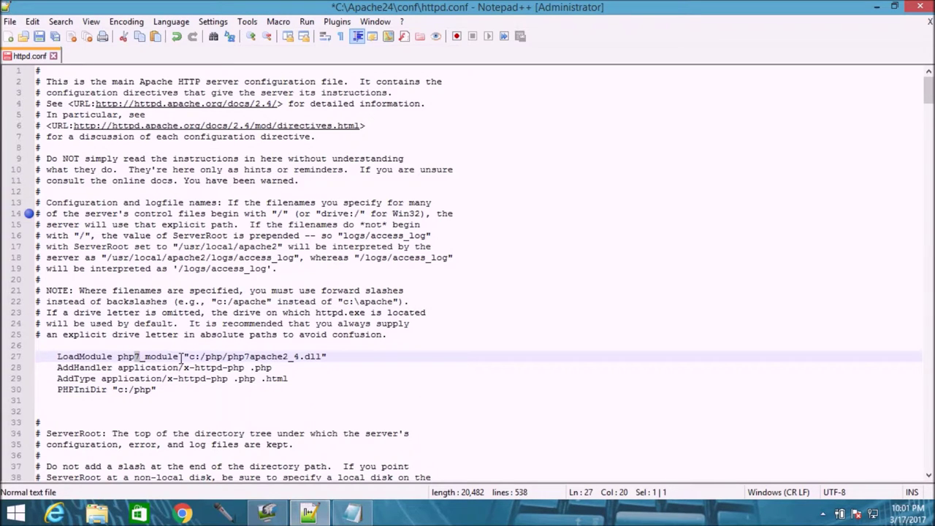
{"action": "left_click_drag", "start_coordinate": [190, 357], "coordinate": [327, 357]}
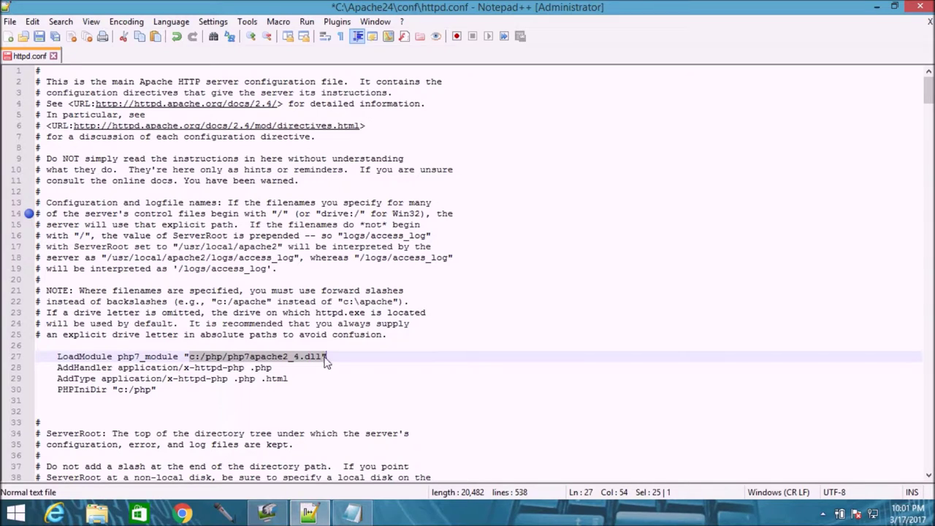
{"action": "left_click", "coordinate": [328, 361]}
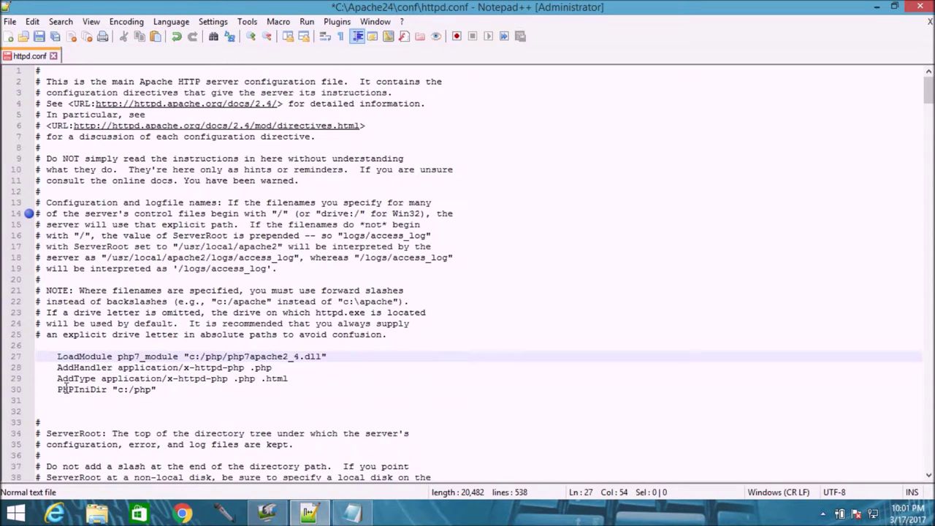
{"action": "left_click", "coordinate": [161, 414]}
{"action": "left_click", "coordinate": [39, 37]}
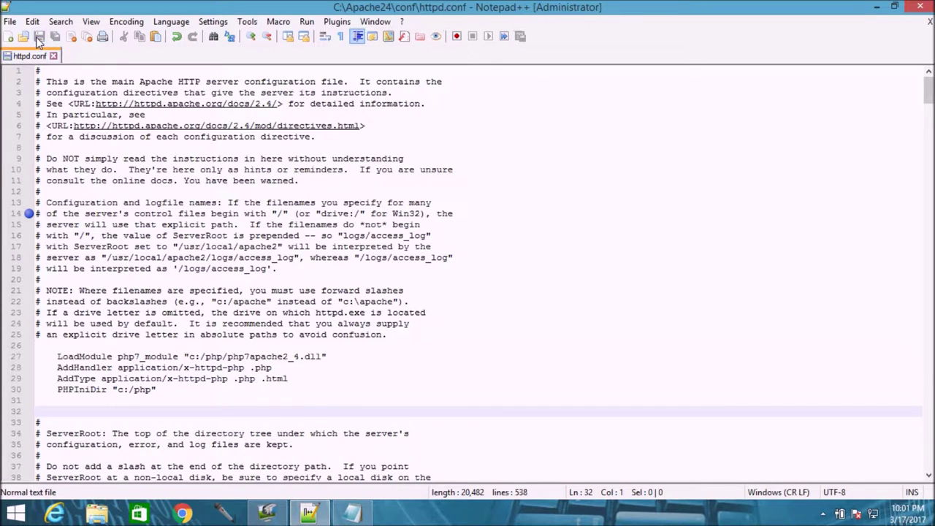
{"action": "left_click", "coordinate": [168, 302]}
- Search httpd.conf in Notepad++ for ServerRoot, copying the directive name from the notes
{"action": "key", "text": "alt+Tab"}
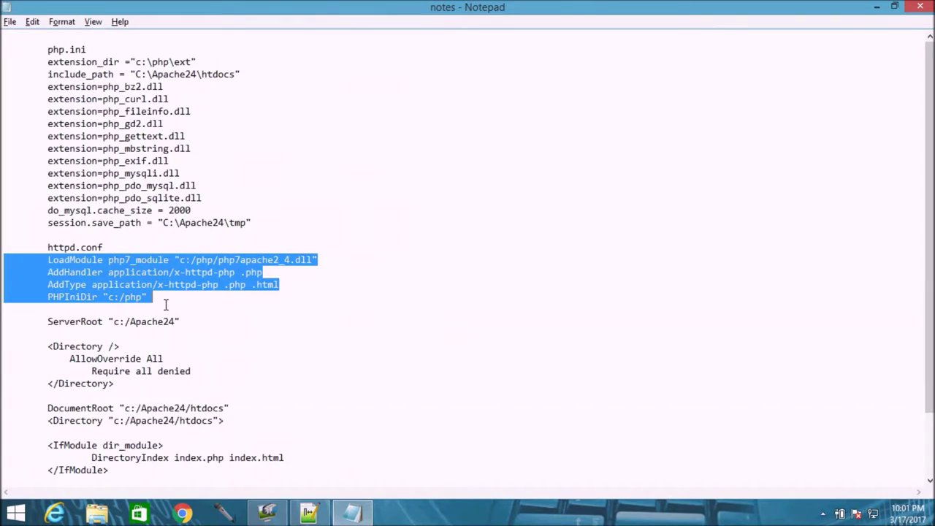
{"action": "left_click_drag", "start_coordinate": [49, 322], "coordinate": [101, 323]}
{"action": "key", "text": "ctrl+c"}
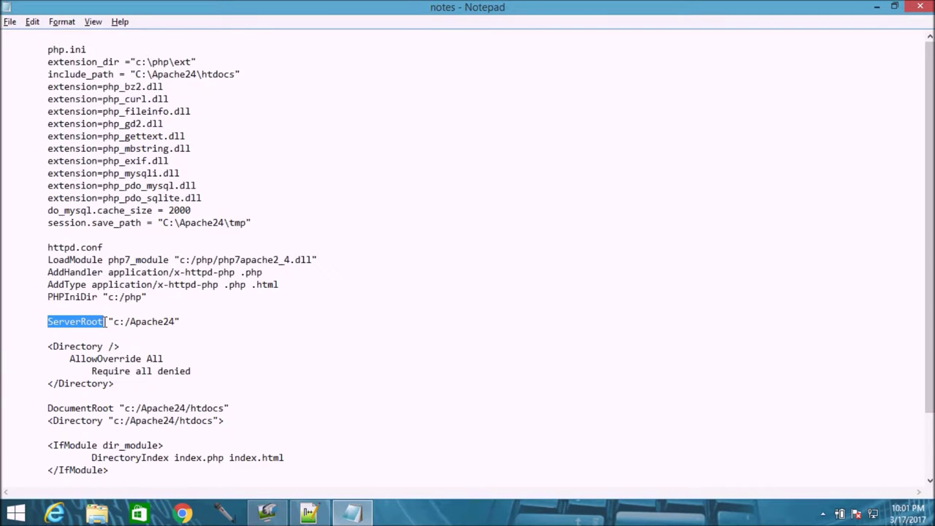
{"action": "key", "text": "alt+Tab"}
{"action": "left_click", "coordinate": [252, 203]}
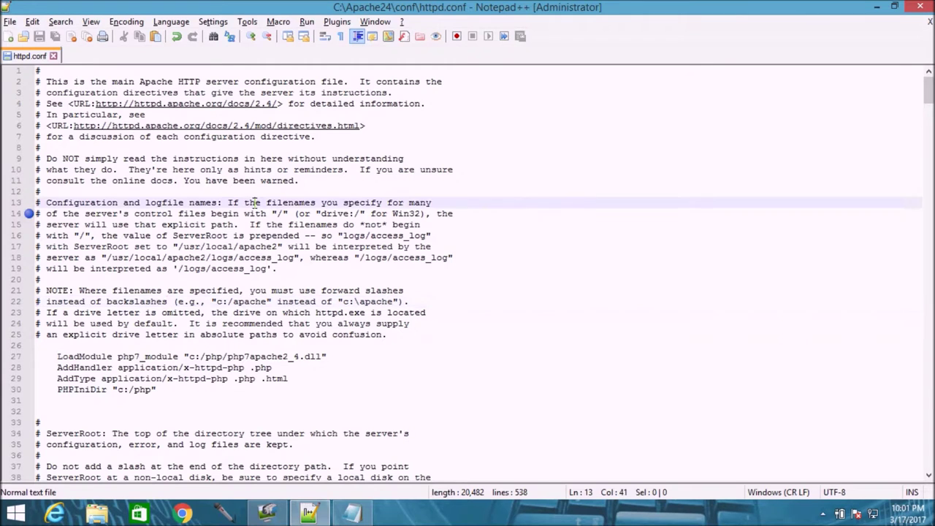
{"action": "key", "text": "ctrl+f"}
{"action": "key", "text": "ctrl+v"}
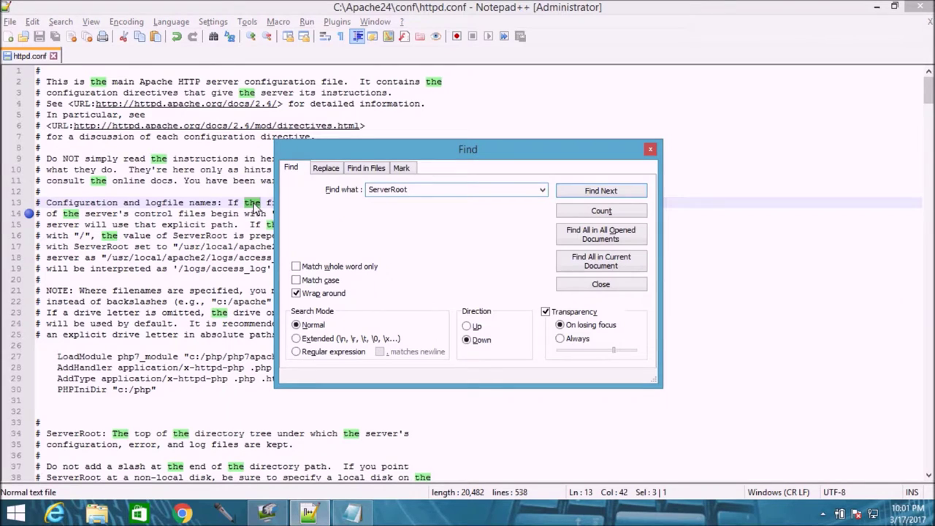
{"action": "key", "text": "Return"}
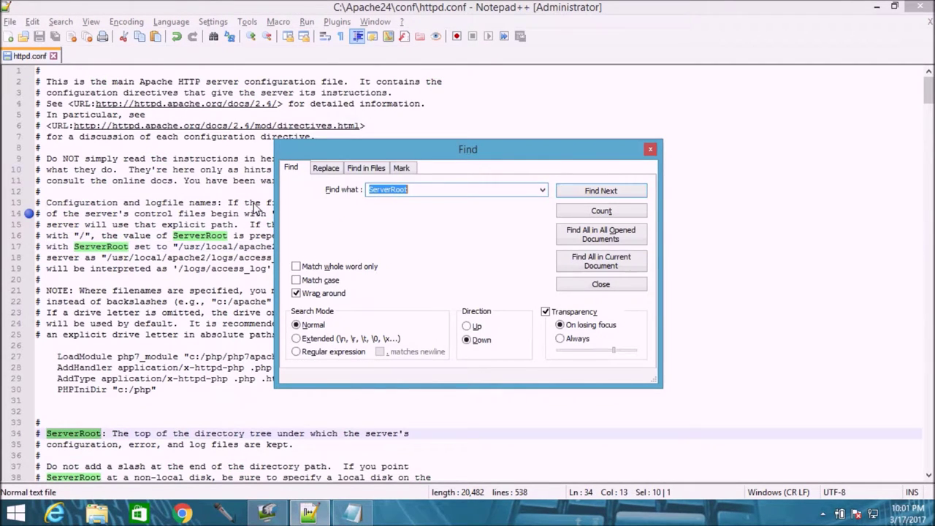
{"action": "key", "text": "Return"}
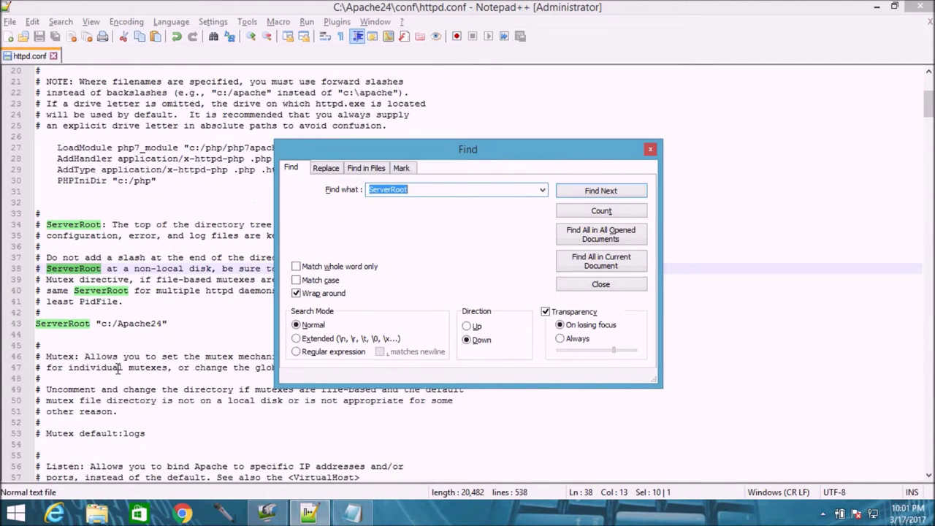
- Check the path in the ServerRoot directive on line 43 and close the search
{"action": "left_click", "coordinate": [174, 331]}
{"action": "left_click_drag", "start_coordinate": [163, 323], "coordinate": [169, 323]}
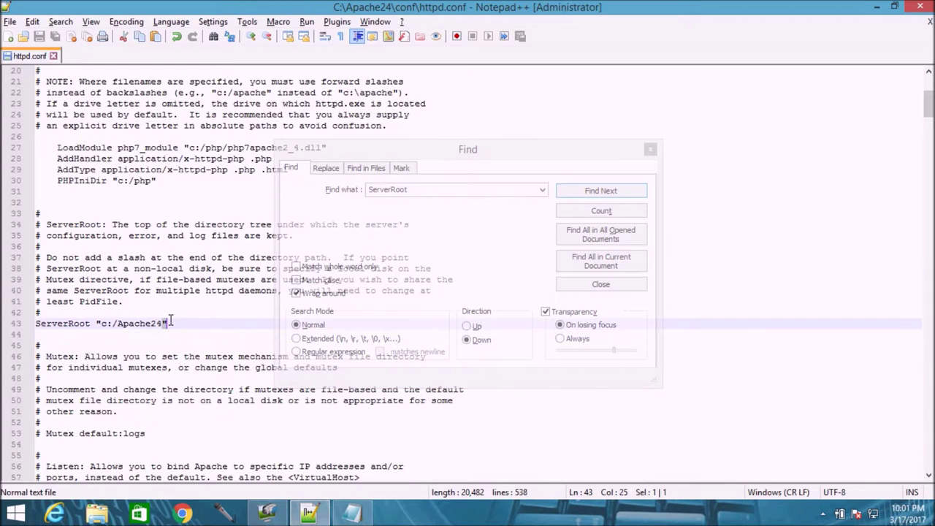
{"action": "left_click", "coordinate": [651, 151]}
{"action": "left_click", "coordinate": [650, 151]}
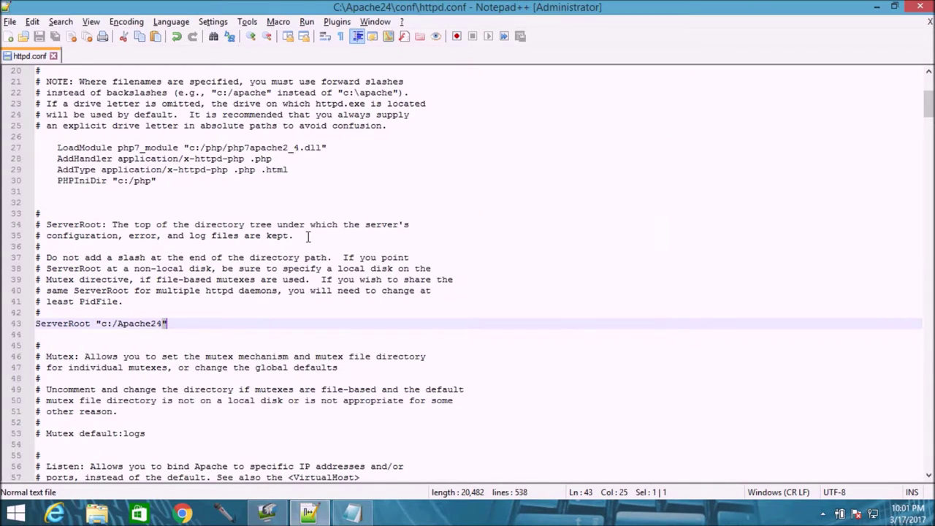
{"action": "left_click", "coordinate": [189, 330]}
- Search httpd.conf for AllowOverride, copying the directive name from the Directory block in the notes
{"action": "key", "text": "alt+Tab"}
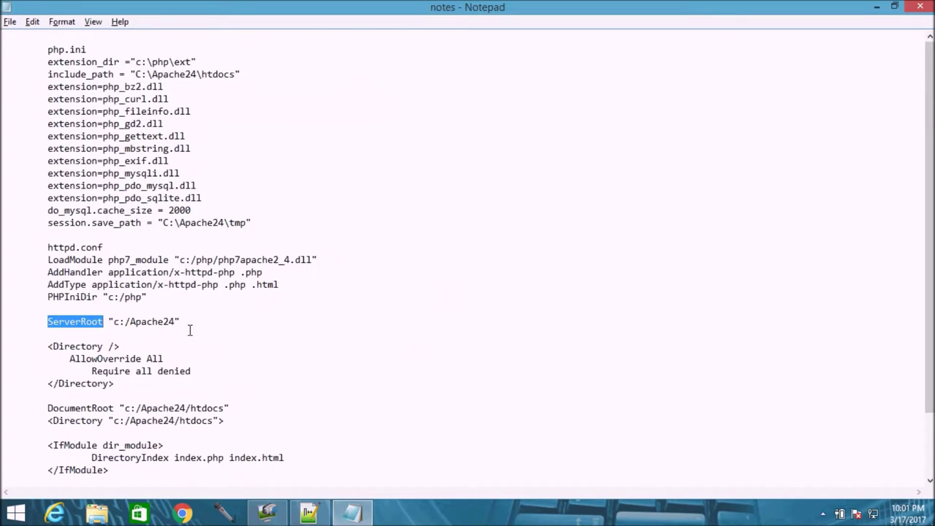
{"action": "left_click_drag", "start_coordinate": [70, 358], "coordinate": [141, 356]}
{"action": "key", "text": "ctrl+c"}
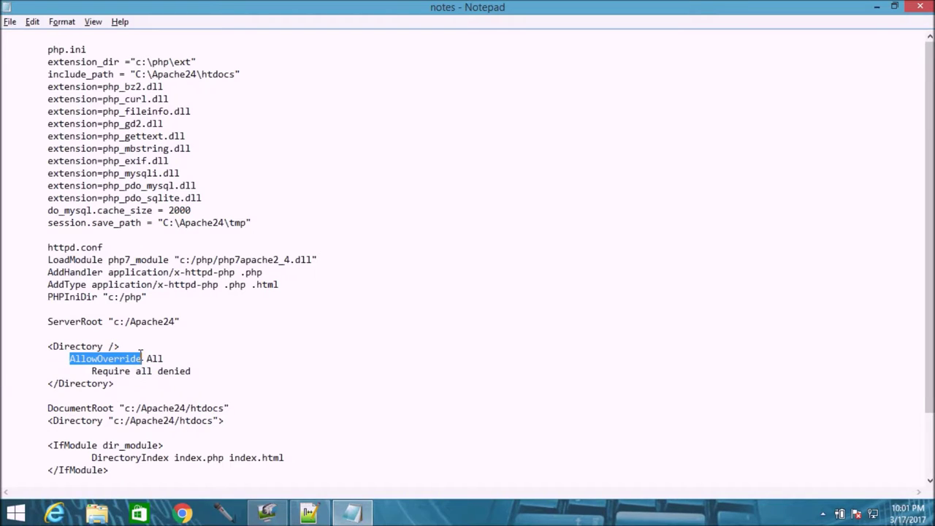
{"action": "key", "text": "alt+Tab"}
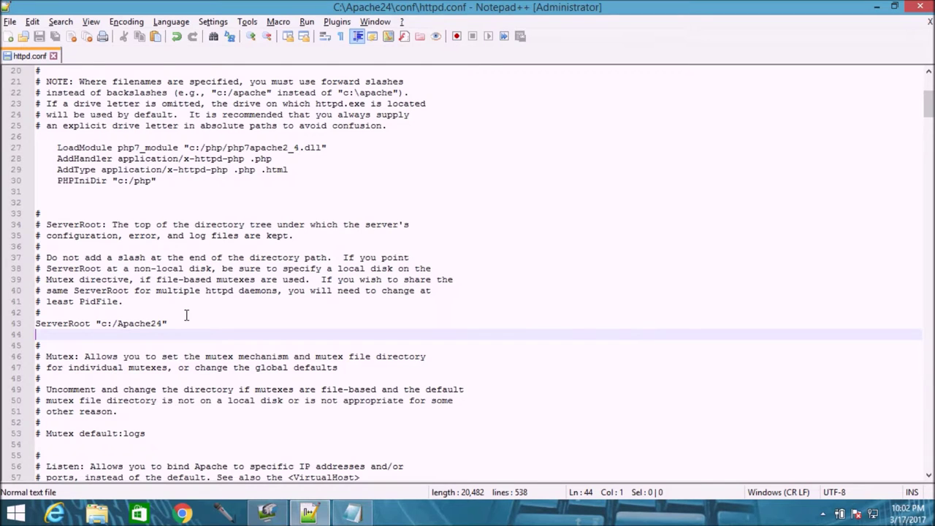
{"action": "left_click", "coordinate": [329, 213]}
{"action": "key", "text": "ctrl+f"}
{"action": "key", "text": "ctrl+v"}
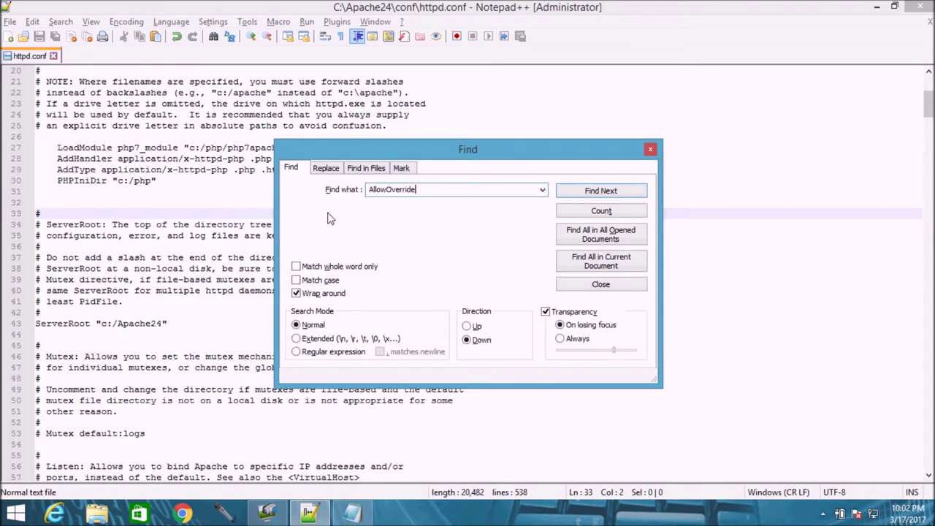
{"action": "key", "text": "Return"}
{"action": "key", "text": "Escape"}
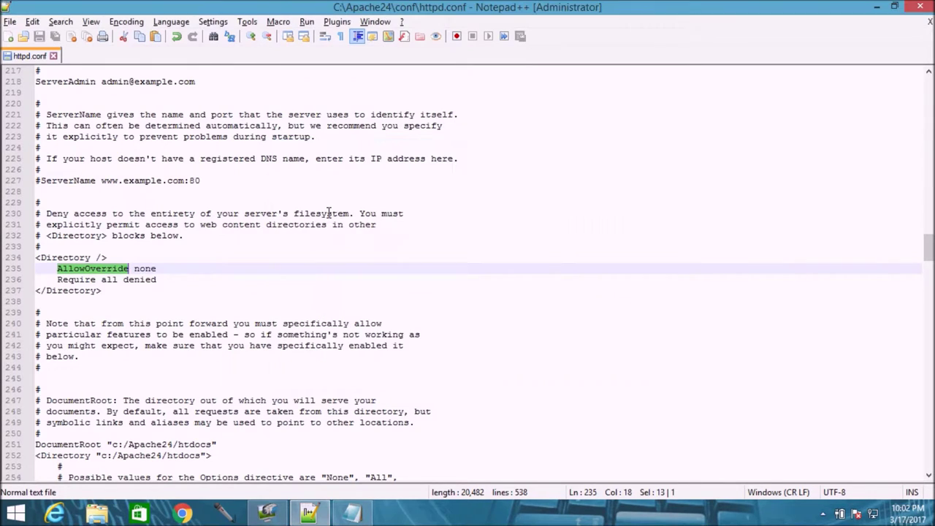
- Set AllowOverride to All in the root Directory block on line 235, and save httpd.conf
{"action": "left_click", "coordinate": [176, 270]}
{"action": "key", "text": "BackSpace"}
{"action": "key", "text": "BackSpace"}
{"action": "key", "text": "BackSpace"}
{"action": "key", "text": "BackSpace"}
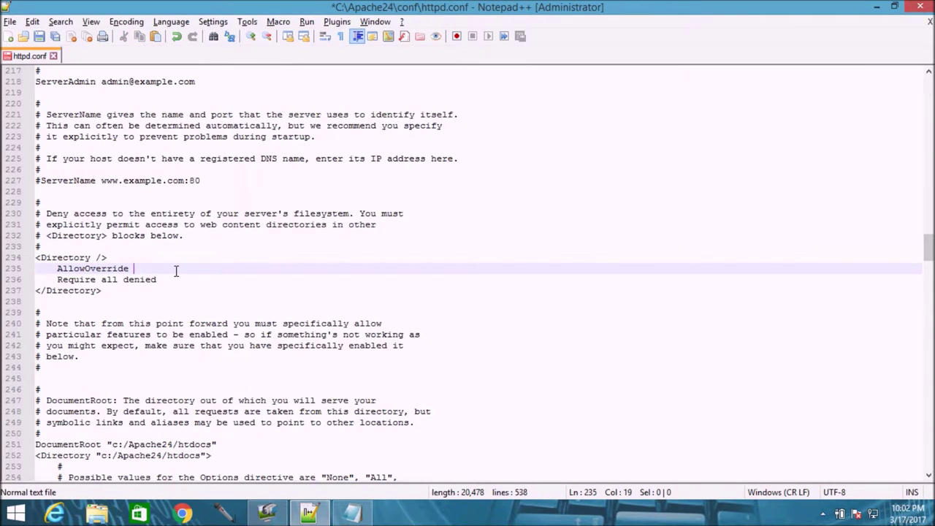
{"action": "type", "text": "All"}
{"action": "key", "text": "Escape"}
{"action": "left_click", "coordinate": [40, 37]}
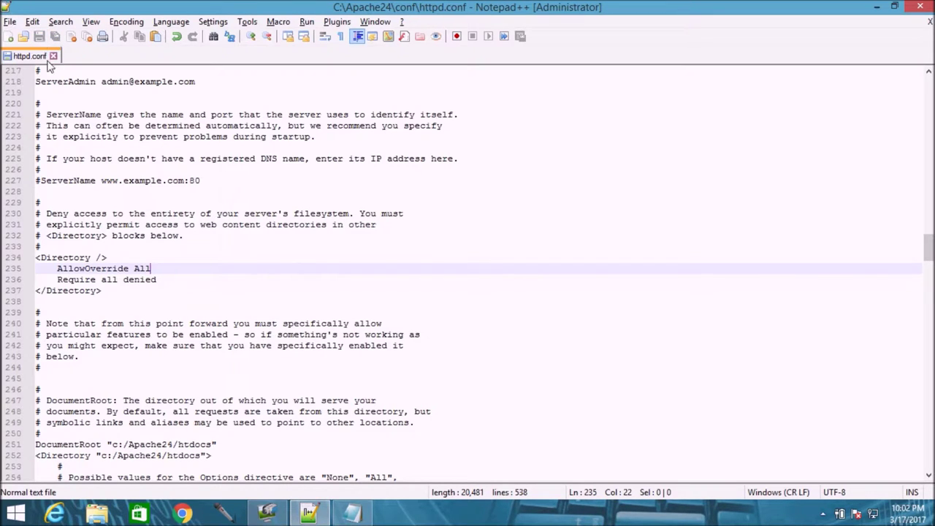
- Compare the DocumentRoot and Directory paths on lines 251 and 252 with those in the notes
{"action": "left_click", "coordinate": [200, 277]}
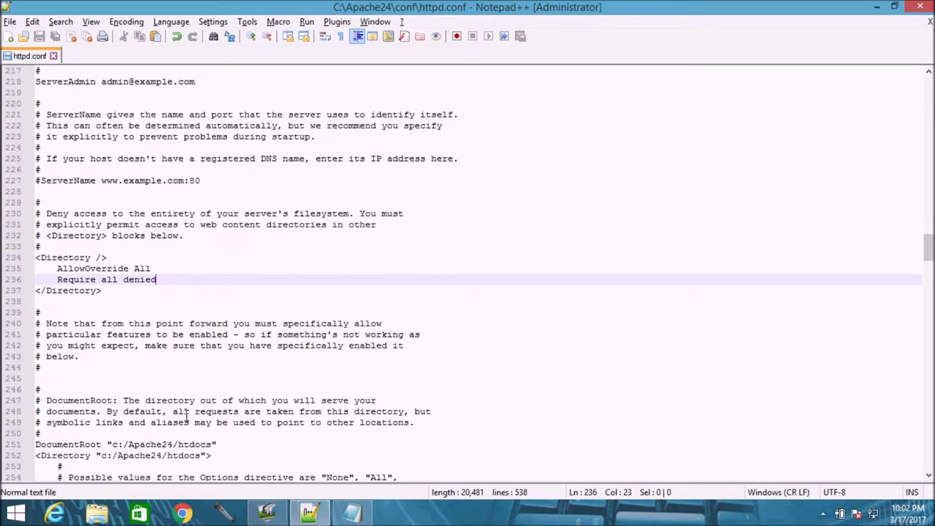
{"action": "left_click", "coordinate": [222, 445]}
{"action": "scroll", "coordinate": [222, 446], "scroll_direction": "down", "scroll_amount": 1}
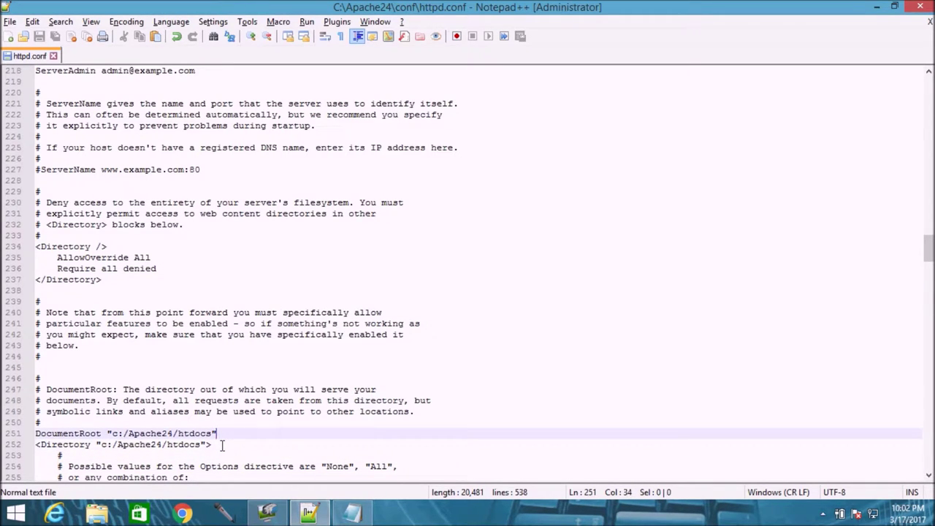
{"action": "key", "text": "alt+Tab"}
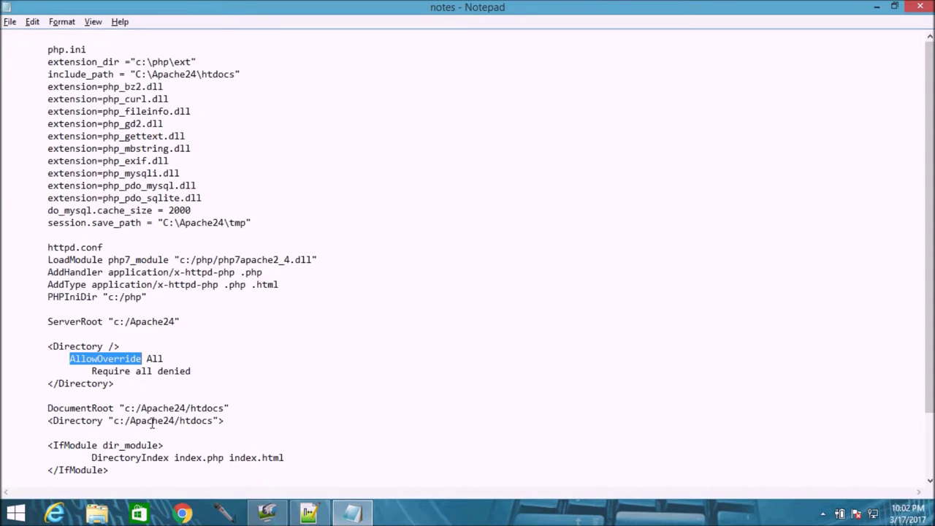
{"action": "key", "text": "alt+Tab"}
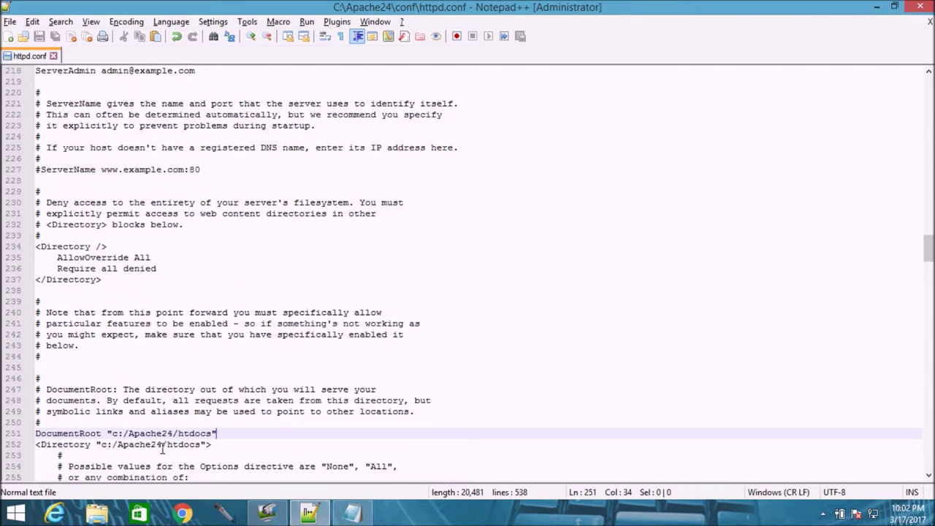
- Search httpd.conf for "DirectoryIndex index", copying that text from the dir_module block in the notes
{"action": "key", "text": "alt+Tab"}
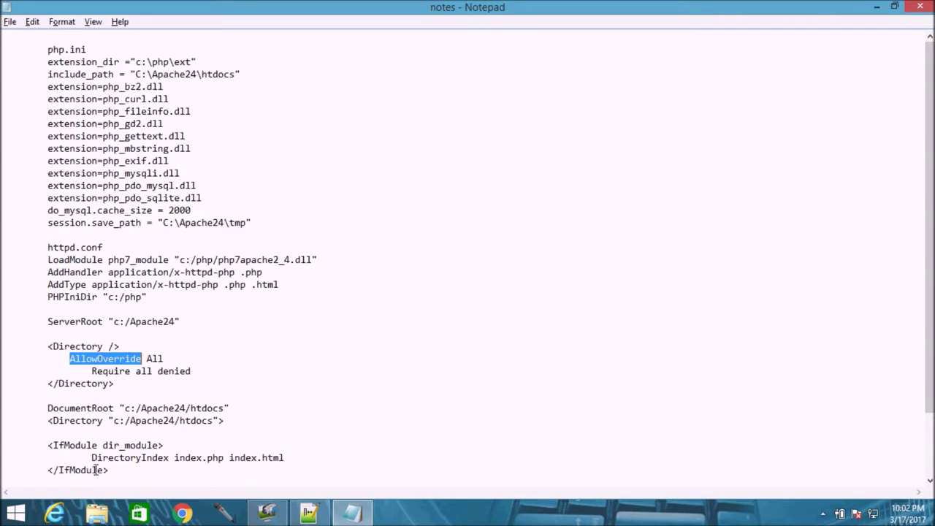
{"action": "left_click_drag", "start_coordinate": [92, 459], "coordinate": [202, 454]}
{"action": "key", "text": "ctrl+c"}
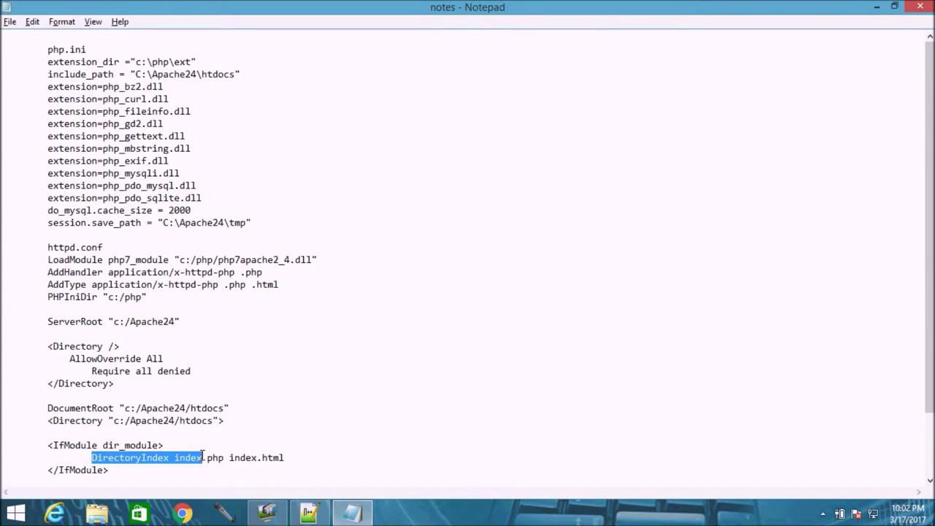
{"action": "key", "text": "alt+Tab"}
{"action": "left_click", "coordinate": [227, 414]}
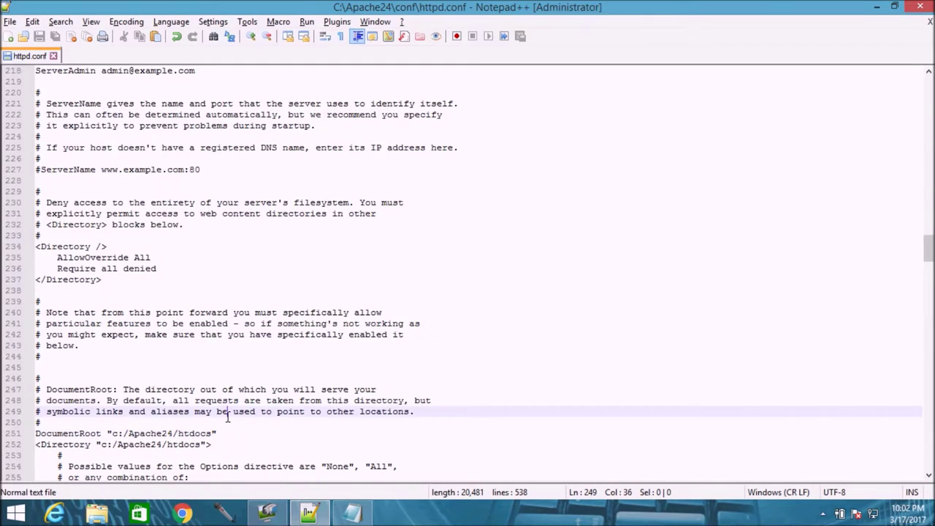
{"action": "key", "text": "ctrl+f"}
{"action": "key", "text": "ctrl+v"}
{"action": "key", "text": "Return"}
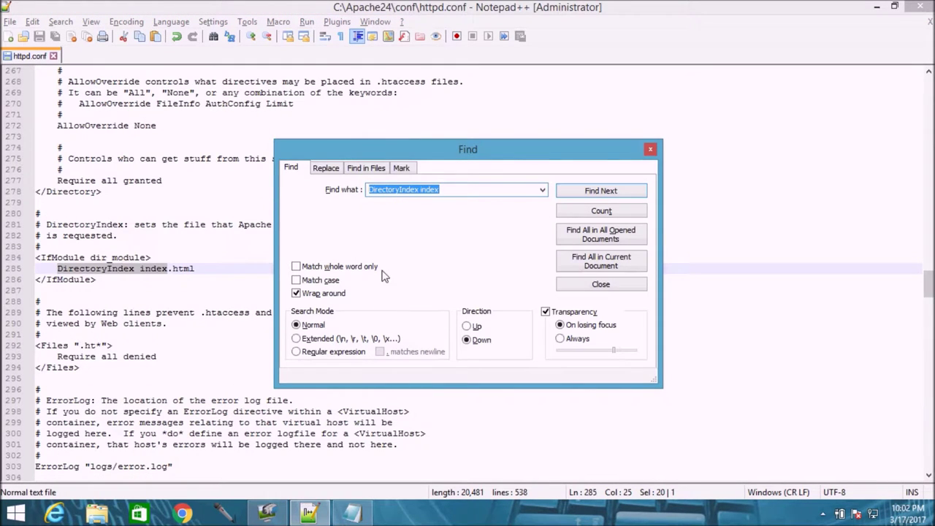
{"action": "left_click", "coordinate": [651, 151]}
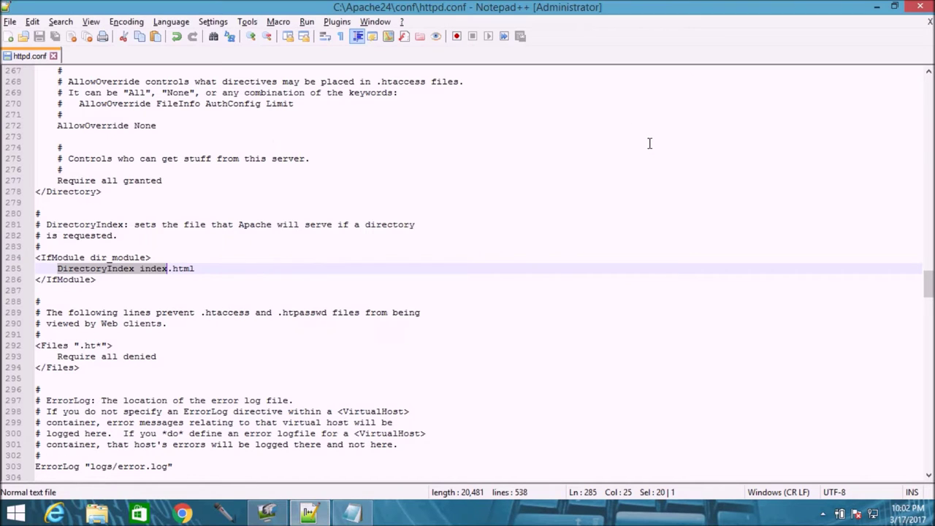
- Replace the DirectoryIndex line in the dir_module block with "DirectoryIndex index.php index.html" from the notes, and save httpd.conf
{"action": "left_click", "coordinate": [205, 267]}
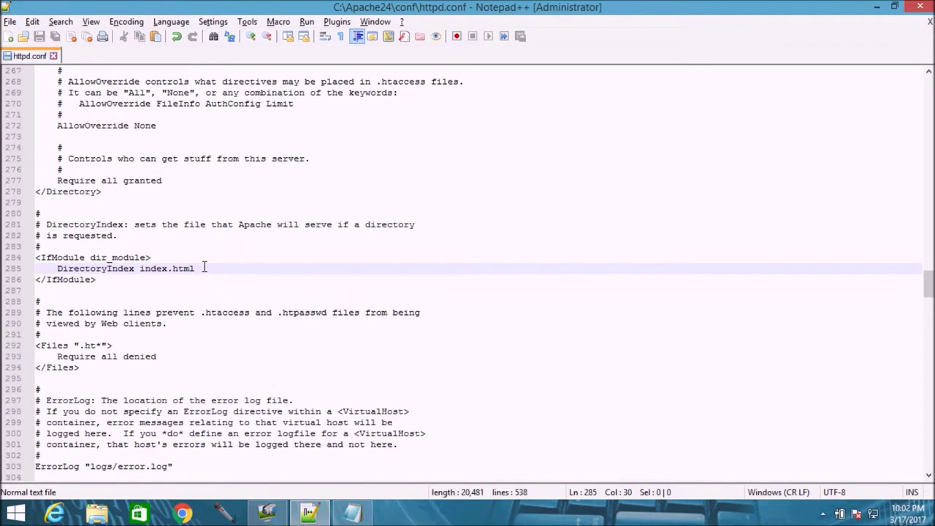
{"action": "key", "text": "alt+Tab"}
{"action": "left_click_drag", "start_coordinate": [284, 458], "coordinate": [94, 457]}
{"action": "key", "text": "ctrl+c"}
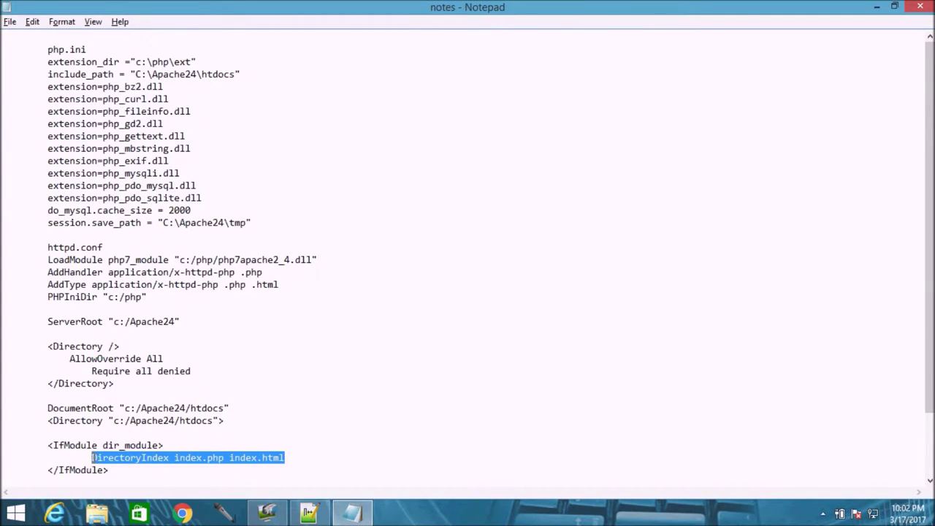
{"action": "key", "text": "alt+Tab"}
{"action": "left_click_drag", "start_coordinate": [58, 268], "coordinate": [196, 271]}
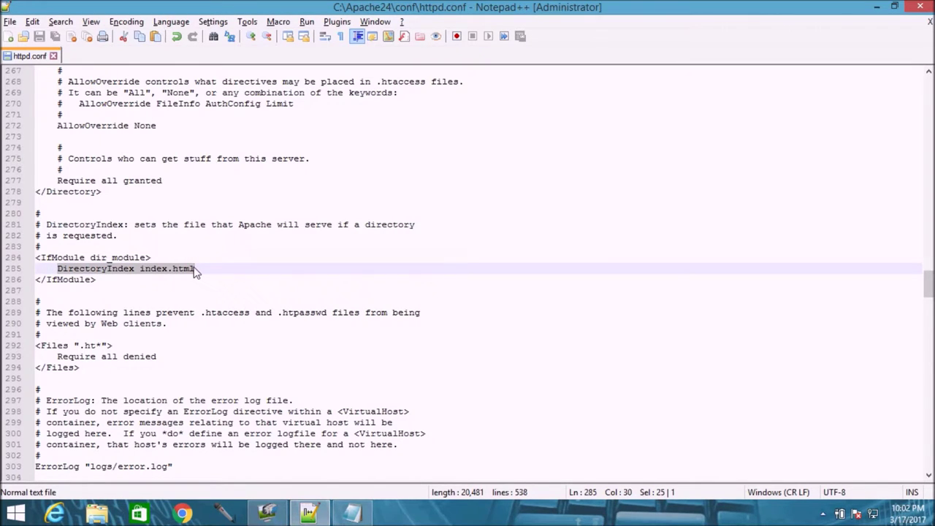
{"action": "key", "text": "ctrl+v"}
{"action": "left_click_drag", "start_coordinate": [174, 269], "coordinate": [250, 269]}
{"action": "left_click", "coordinate": [202, 251]}
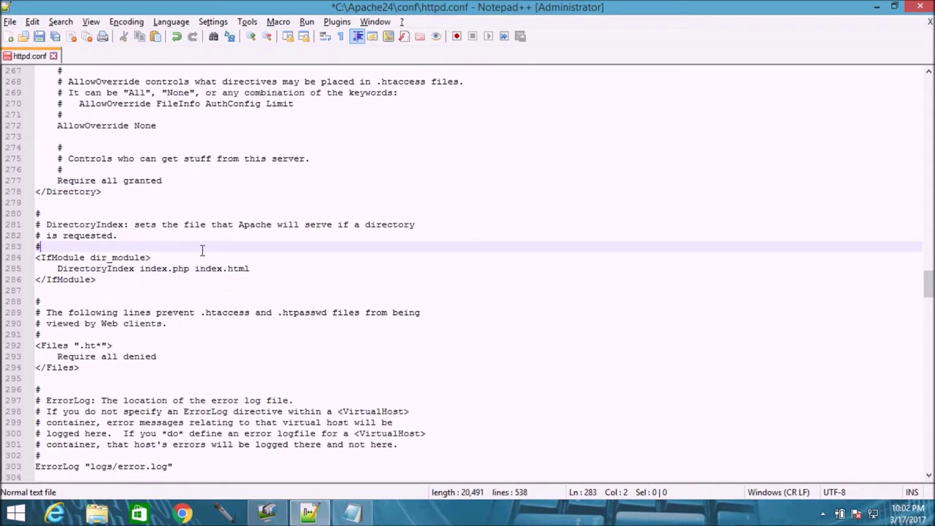
{"action": "left_click", "coordinate": [38, 41]}
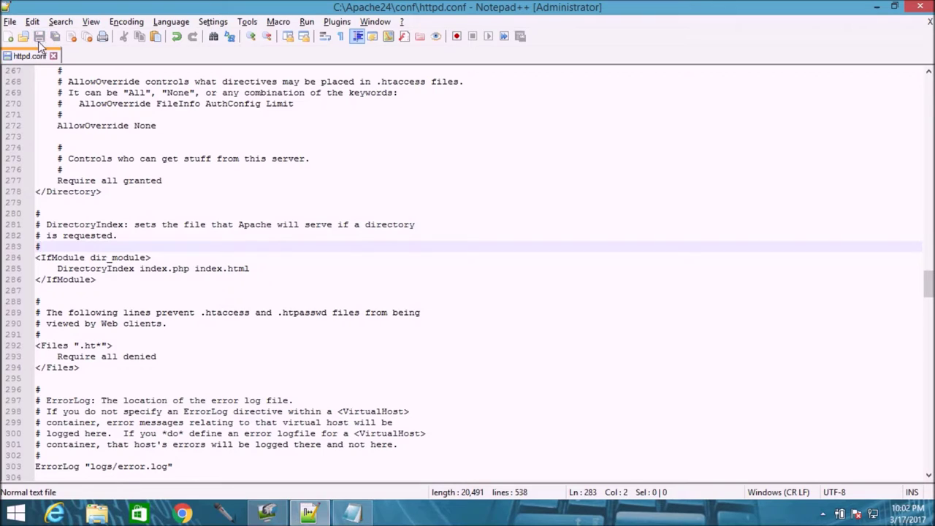
- Check the notes for remaining httpd.conf directives, minimize the notes and close Notepad++
{"action": "left_click", "coordinate": [162, 225]}
{"action": "key", "text": "alt+Tab"}
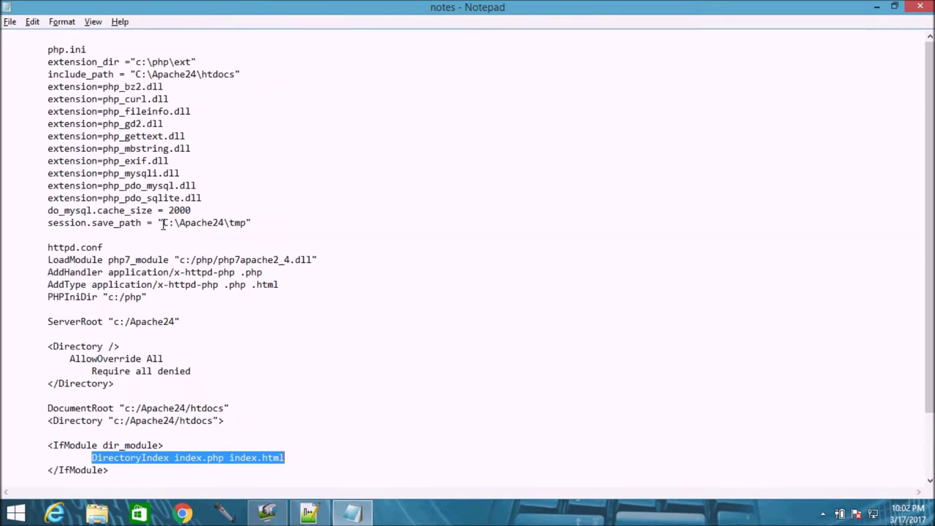
{"action": "mouse_move", "coordinate": [930, 296]}
{"action": "left_mouse_down"}
{"action": "mouse_move", "coordinate": [930, 347]}
{"action": "mouse_move", "coordinate": [930, 312]}
{"action": "left_mouse_up"}
{"action": "left_click", "coordinate": [876, 6]}
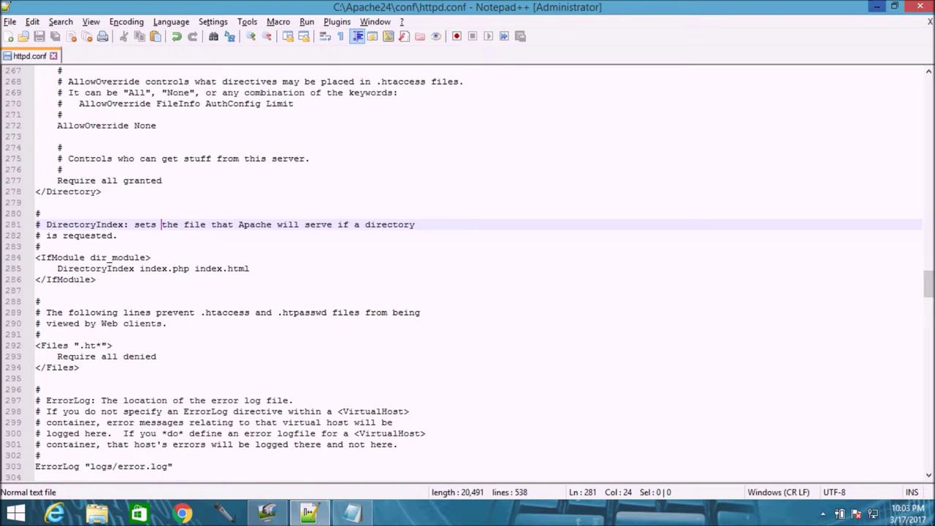
{"action": "left_click", "coordinate": [922, 8]}
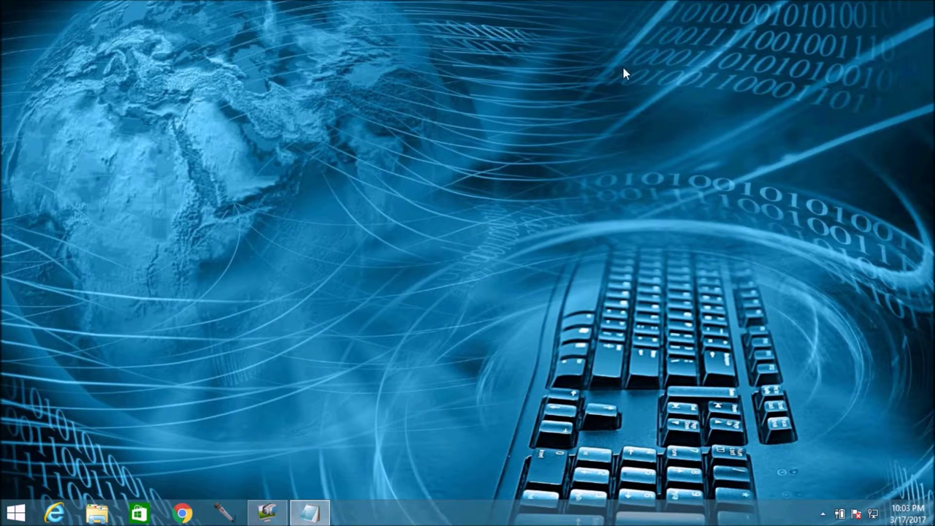
- Load localhost in Chrome to test whether the web server responds, and minimize the browser
{"action": "left_click", "coordinate": [184, 513]}
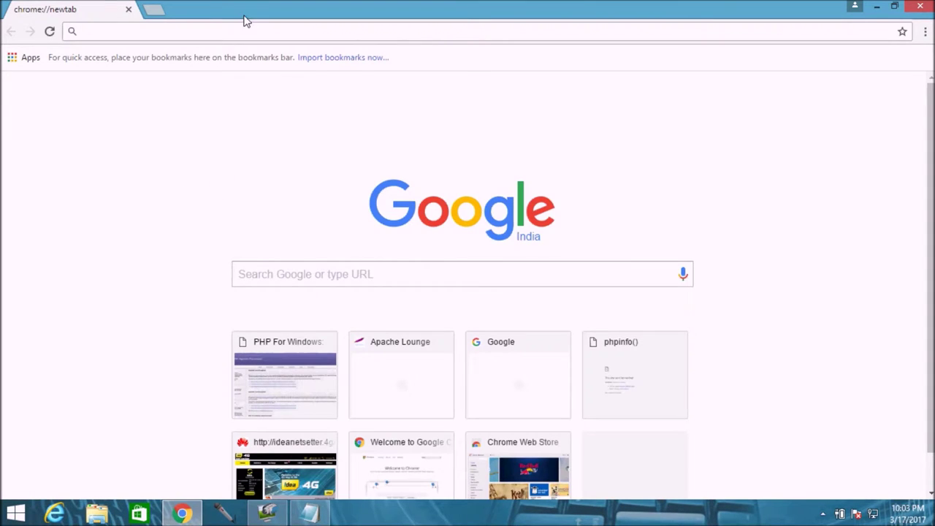
{"action": "type", "text": "localhost"}
{"action": "key", "text": "Return"}
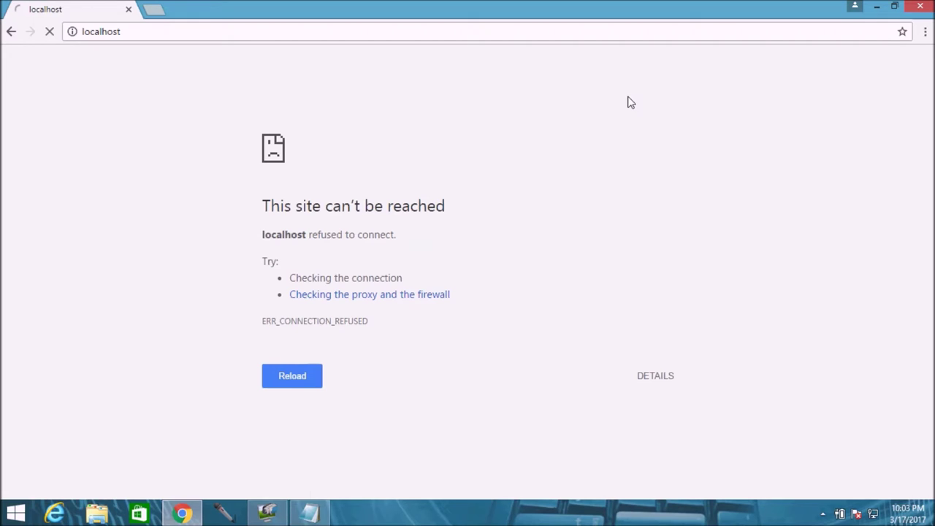
{"action": "left_click", "coordinate": [877, 6]}
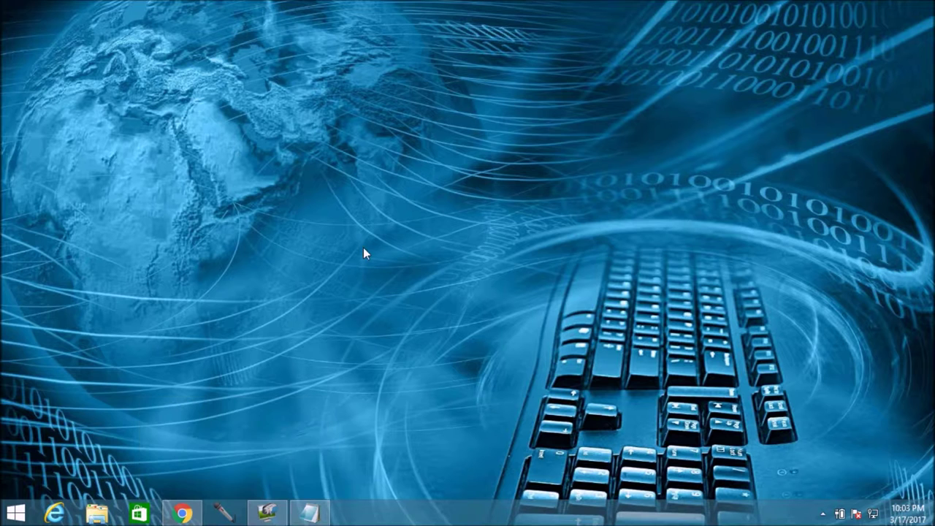
- Check the php.ini settings in the notes and open the php folder on Local Disk (C:)
{"action": "left_click", "coordinate": [310, 514]}
{"action": "left_click", "coordinate": [220, 178]}
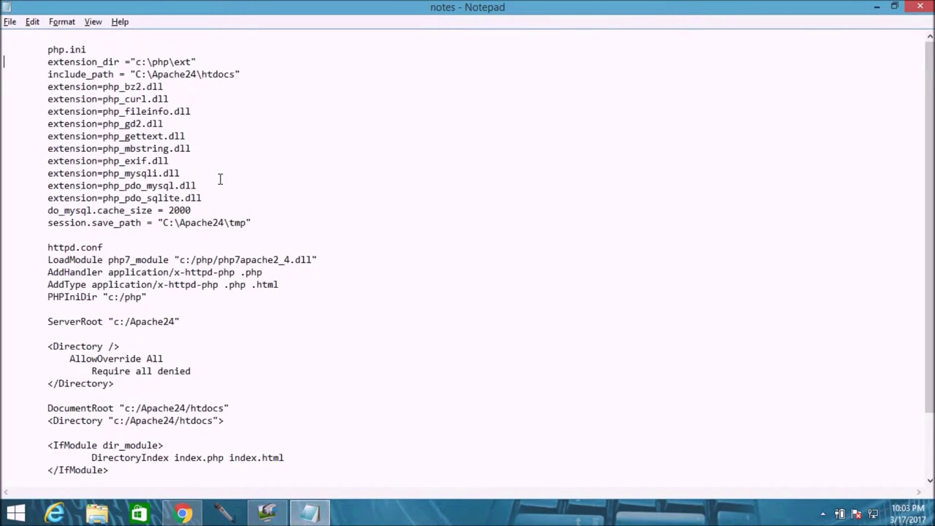
{"action": "left_click", "coordinate": [96, 515]}
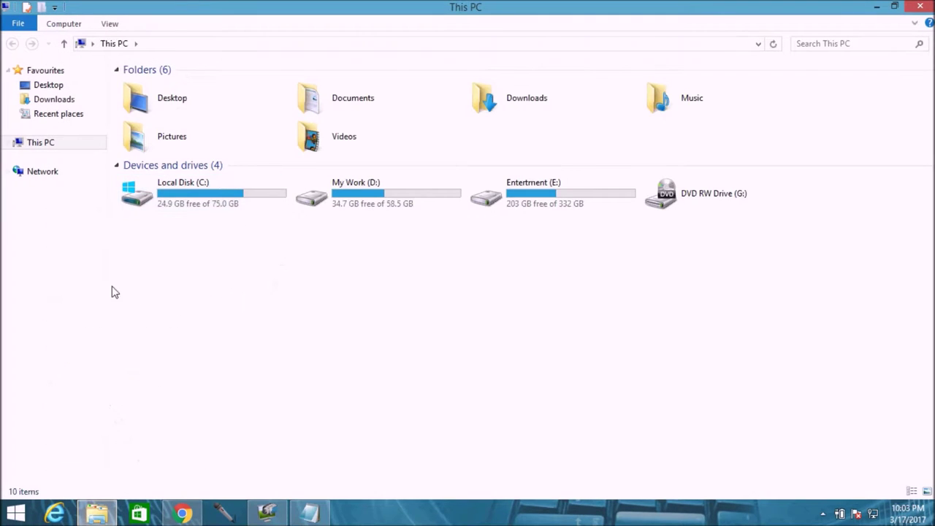
{"action": "double_click", "coordinate": [193, 207]}
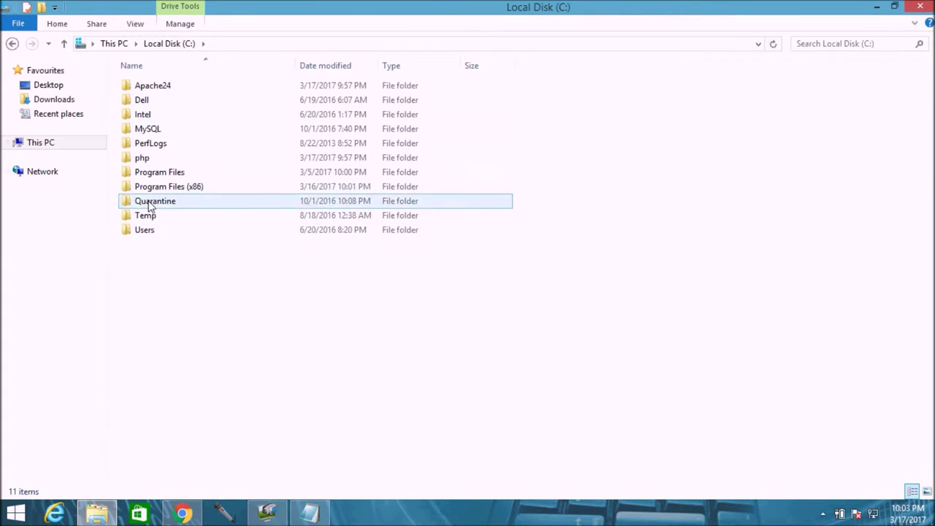
{"action": "double_click", "coordinate": [161, 160]}
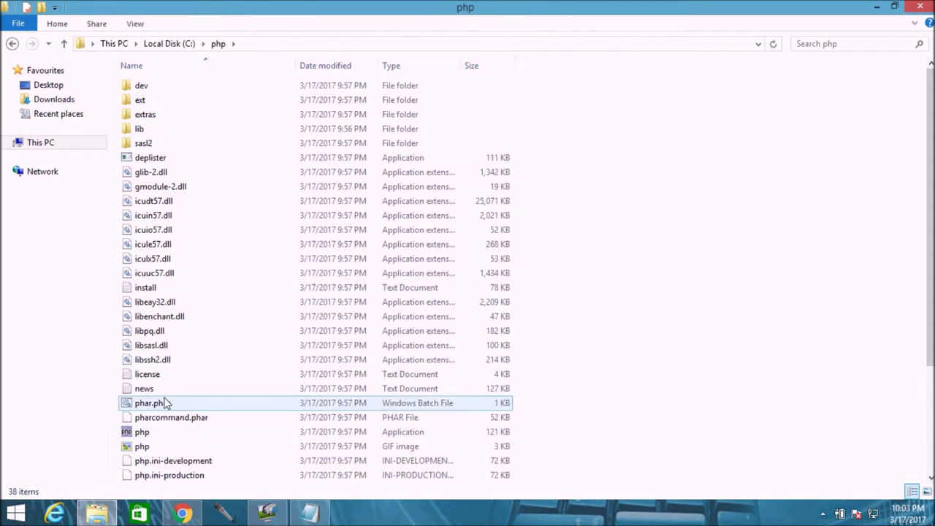
- Duplicate the php.ini-development file inside the C:\php folder
{"action": "left_click", "coordinate": [170, 460]}
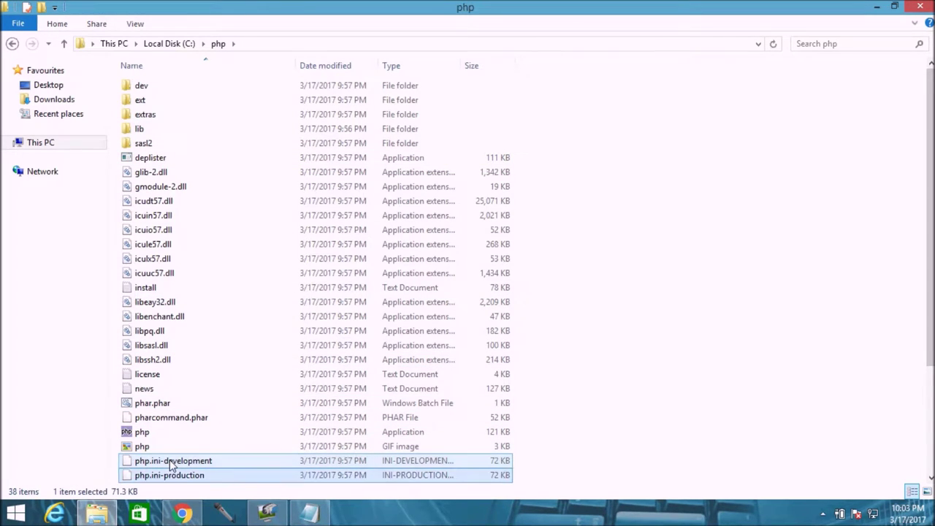
{"action": "scroll", "coordinate": [170, 460], "scroll_direction": "down", "scroll_amount": 1}
{"action": "left_click", "coordinate": [190, 404]}
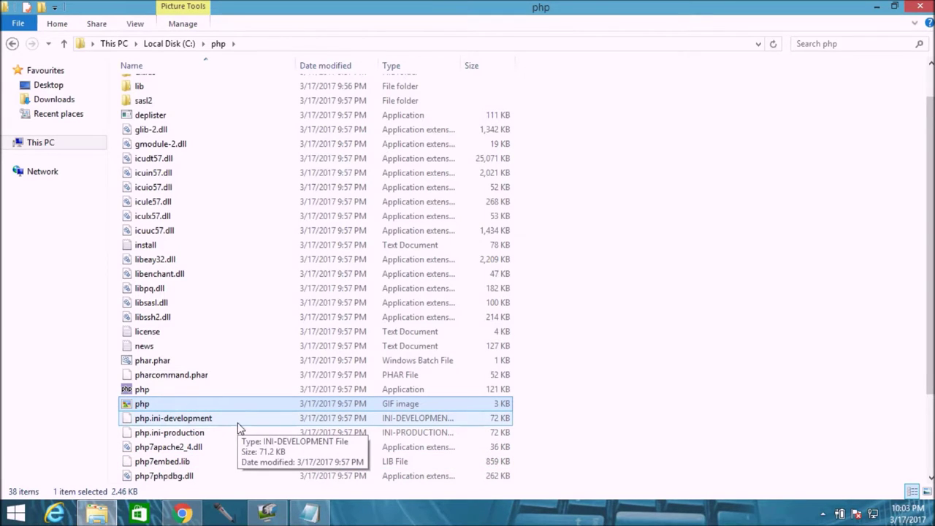
{"action": "left_click", "coordinate": [164, 421]}
{"action": "left_click", "coordinate": [162, 434]}
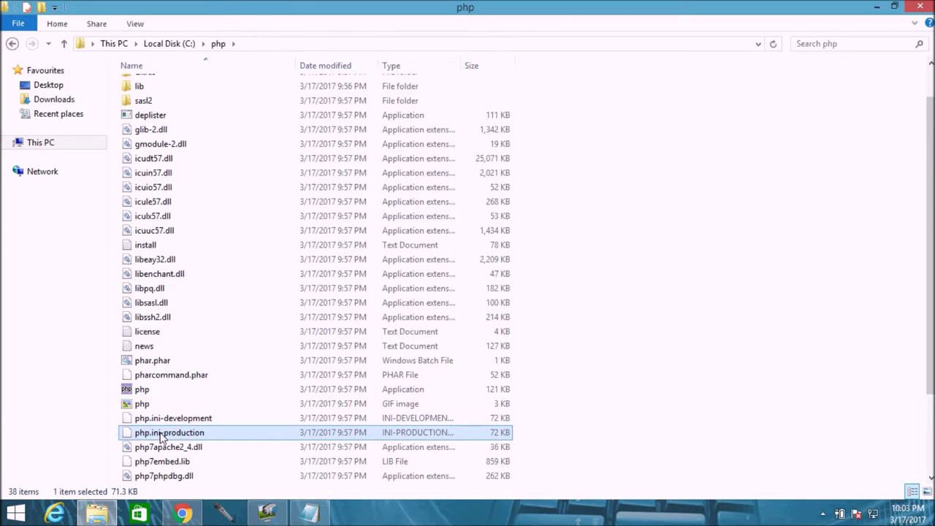
{"action": "left_click", "coordinate": [174, 420]}
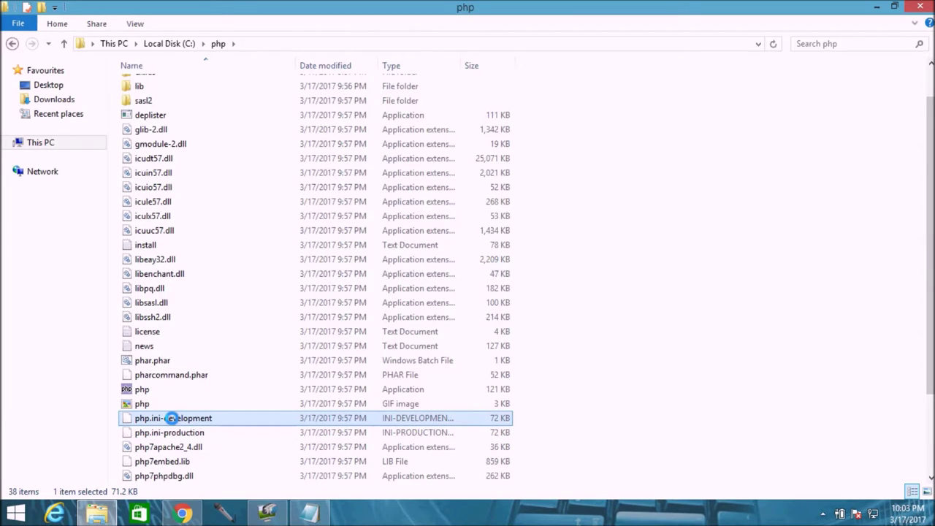
{"action": "right_click", "coordinate": [173, 420]}
{"action": "left_click", "coordinate": [220, 341]}
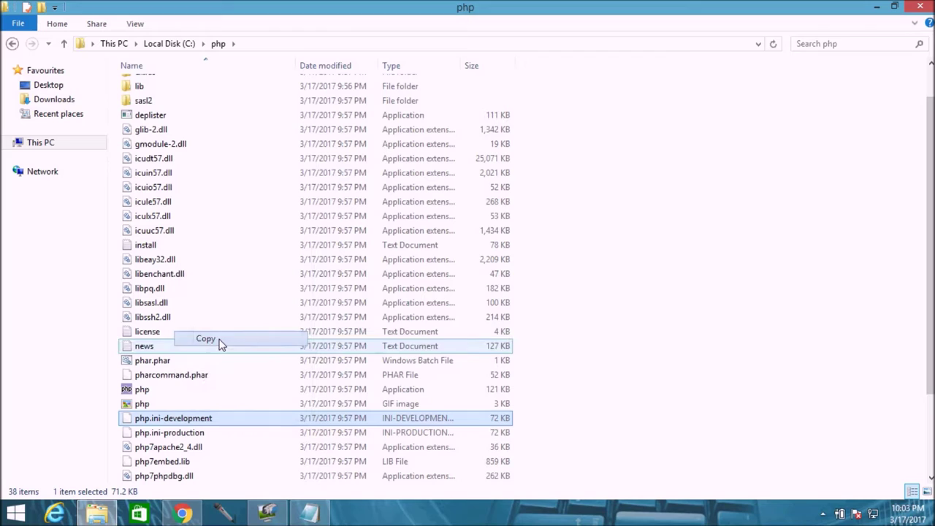
{"action": "right_click", "coordinate": [579, 337]}
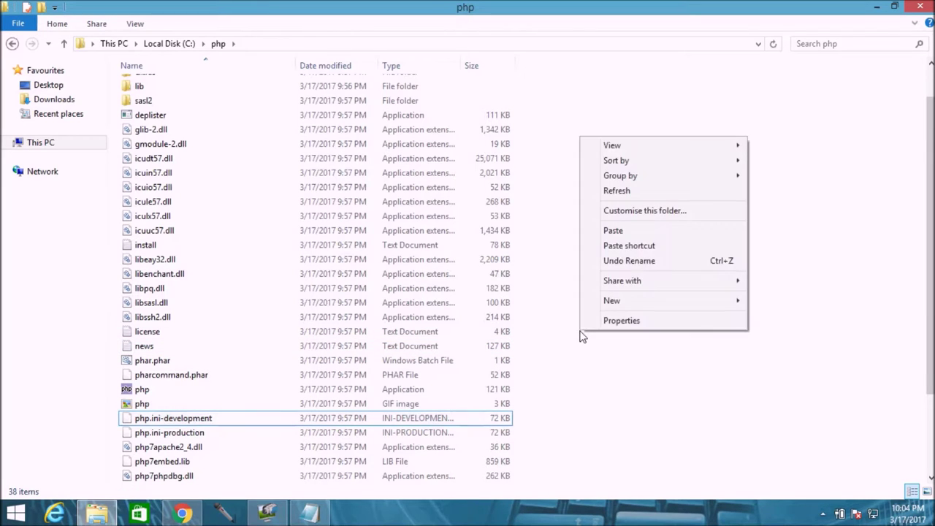
{"action": "left_click", "coordinate": [614, 231]}
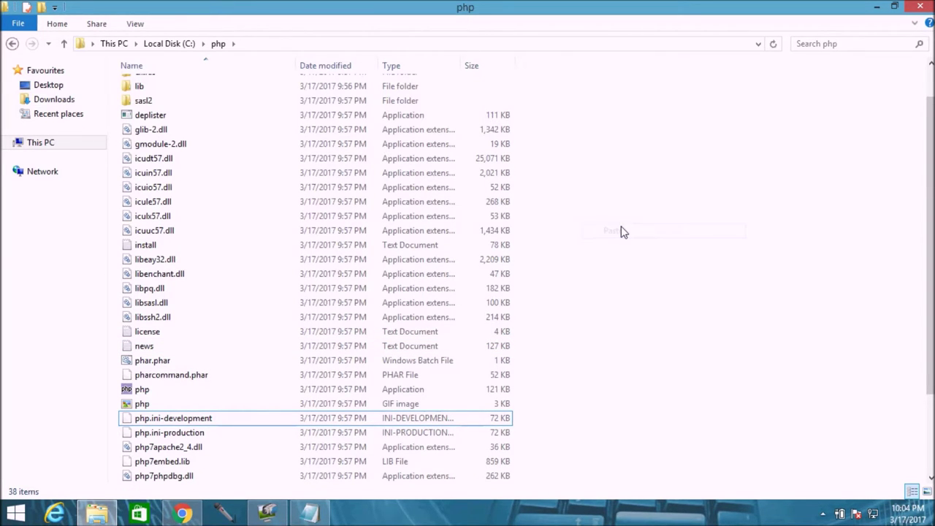
- Rename the copy of php.ini-development to php.ini, accepting the extension change
{"action": "key", "text": "F2"}
{"action": "key", "text": "Right"}
{"action": "key", "text": "BackSpace"}
{"action": "key", "text": "BackSpace"}
{"action": "key", "text": "BackSpace"}
{"action": "key", "text": "BackSpace"}
{"action": "key", "text": "BackSpace"}
{"action": "key", "text": "BackSpace"}
{"action": "key", "text": "BackSpace"}
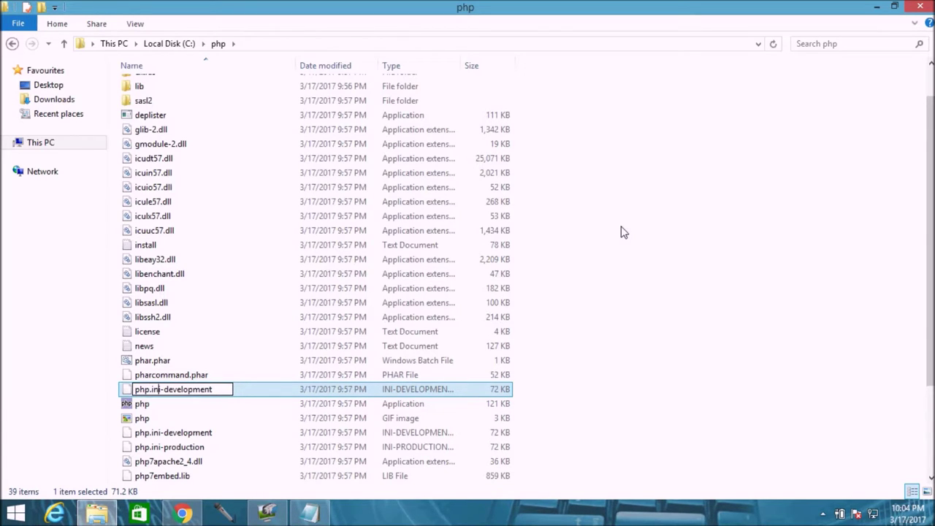
{"action": "key", "text": "Right"}
{"action": "key", "text": "Right"}
{"action": "key", "text": "Right"}
{"action": "key", "text": "Right"}
{"action": "key", "text": "shift+End"}
{"action": "key", "text": "Delete"}
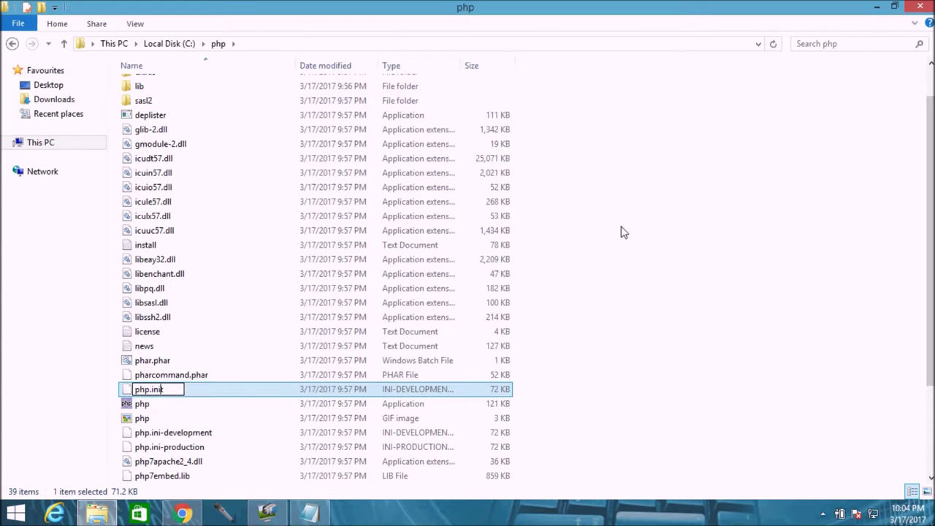
{"action": "key", "text": "Return"}
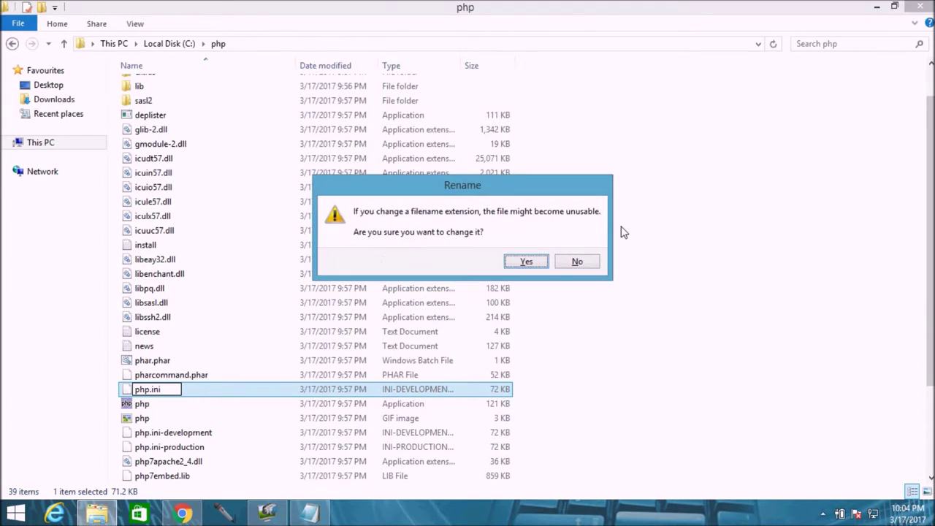
{"action": "key", "text": "Return"}
- Open C:\php\php.ini for editing in Notepad++ instead of Notepad
{"action": "double_click", "coordinate": [189, 420]}
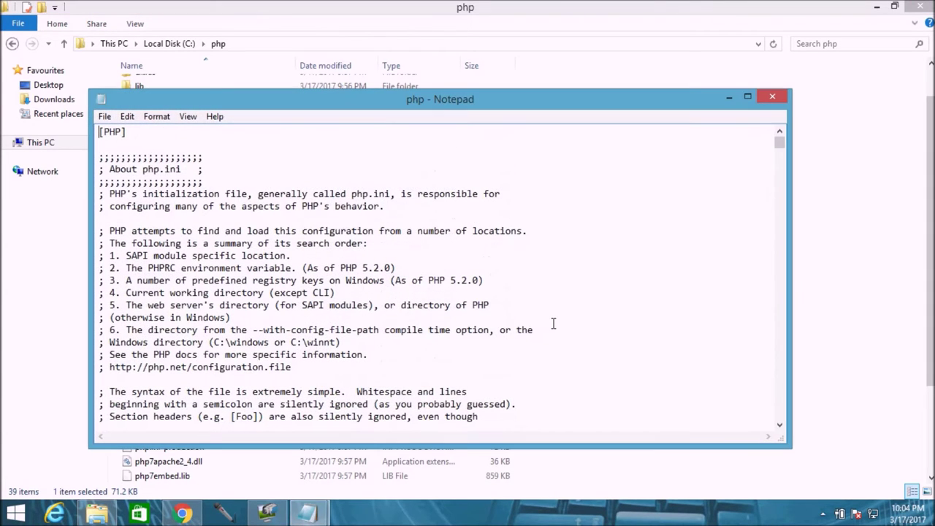
{"action": "left_click", "coordinate": [773, 98]}
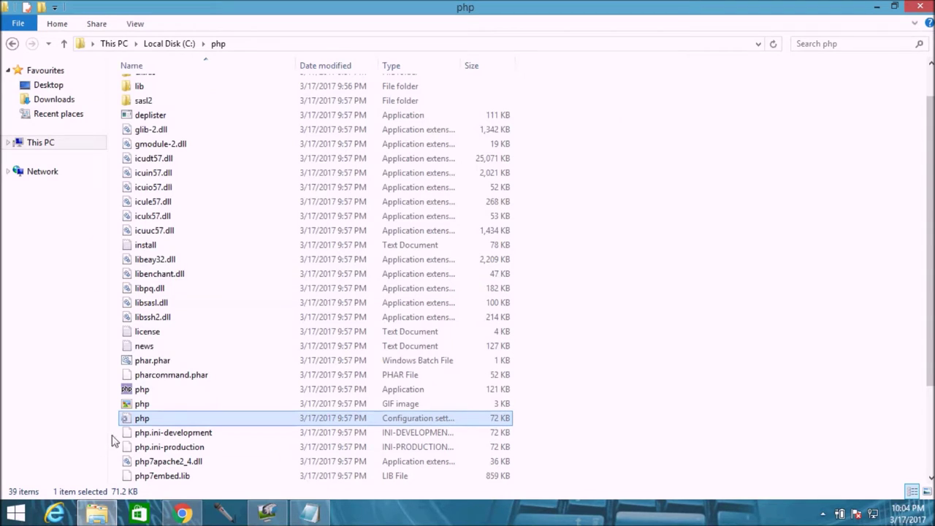
{"action": "right_click", "coordinate": [137, 418]}
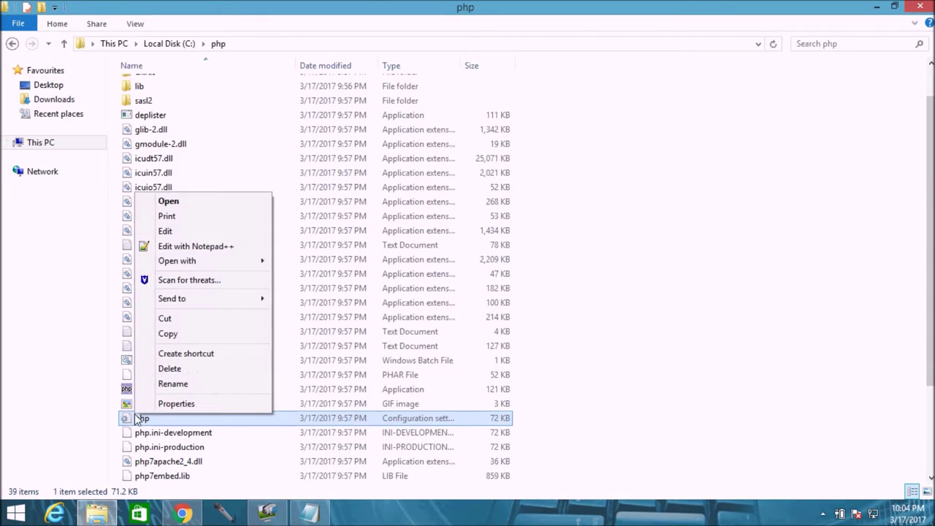
{"action": "left_click", "coordinate": [208, 246]}
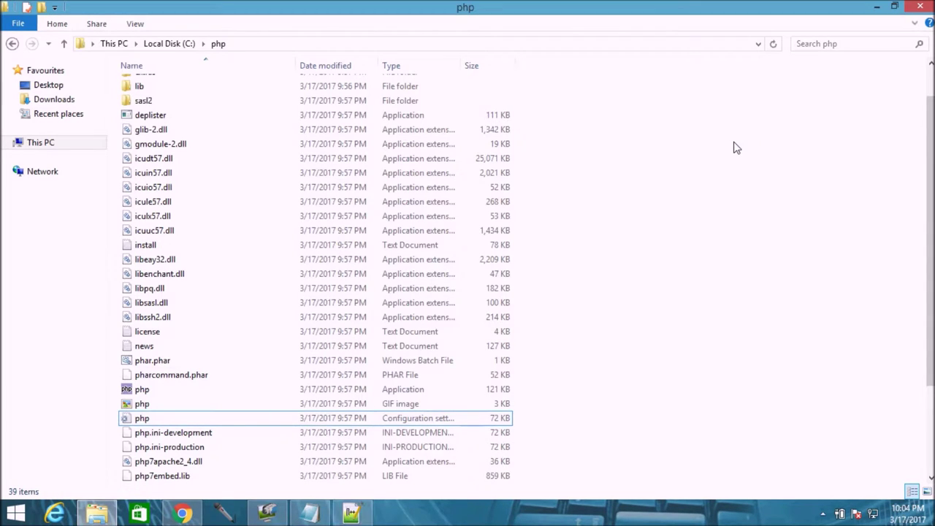
{"action": "left_click", "coordinate": [577, 311]}
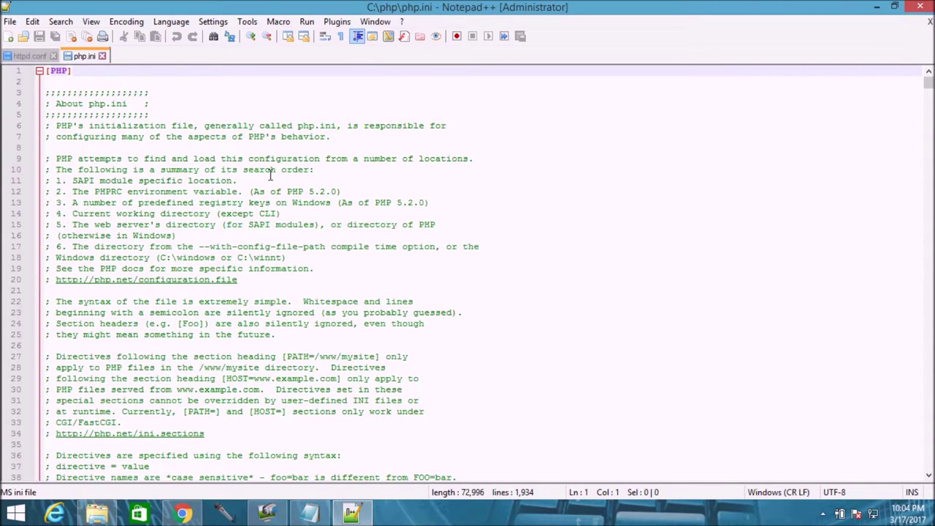
{"action": "left_click", "coordinate": [310, 115]}
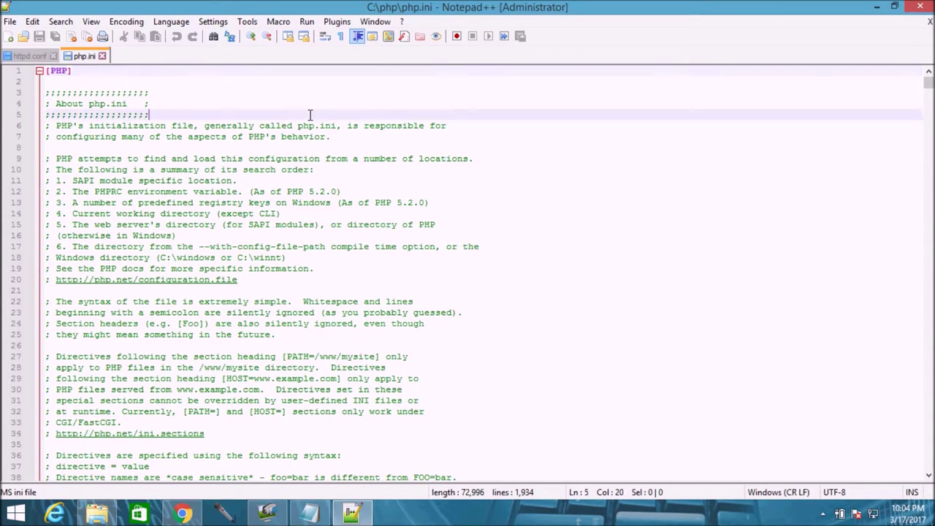
{"action": "left_click", "coordinate": [104, 82]}
- Search php.ini for "extension_dir =", copying that text from the notes, and stop at the Windows entry
{"action": "key", "text": "alt+Tab"}
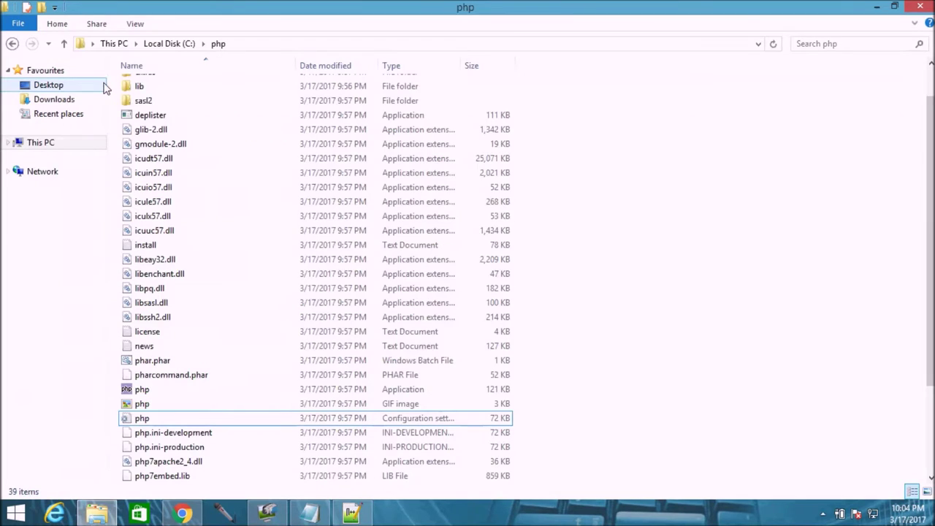
{"action": "key", "text": "alt+Tab"}
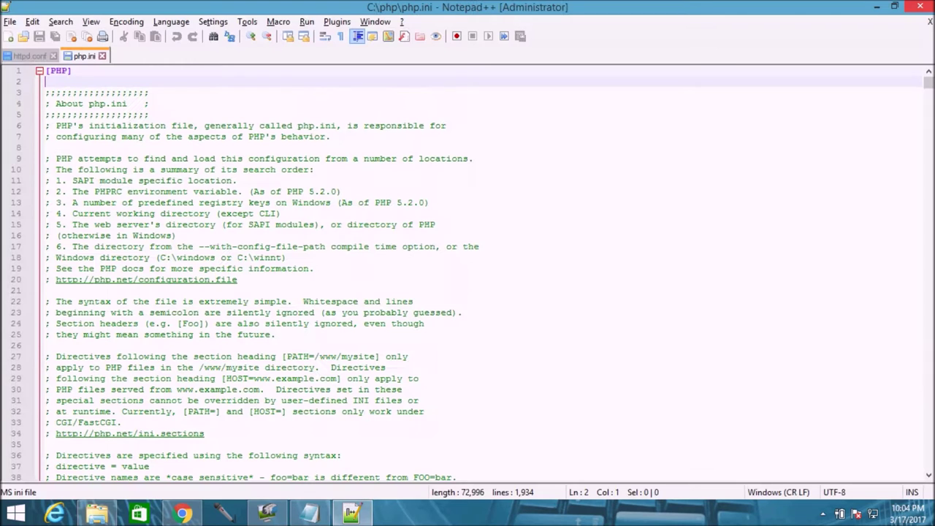
{"action": "key", "text": "alt+Tab"}
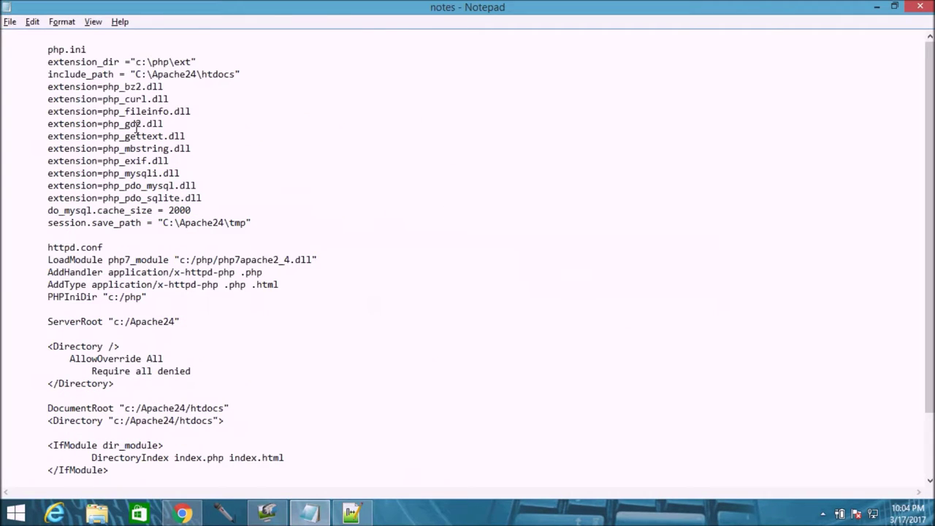
{"action": "left_click_drag", "start_coordinate": [49, 62], "coordinate": [130, 62]}
{"action": "key", "text": "ctrl+c"}
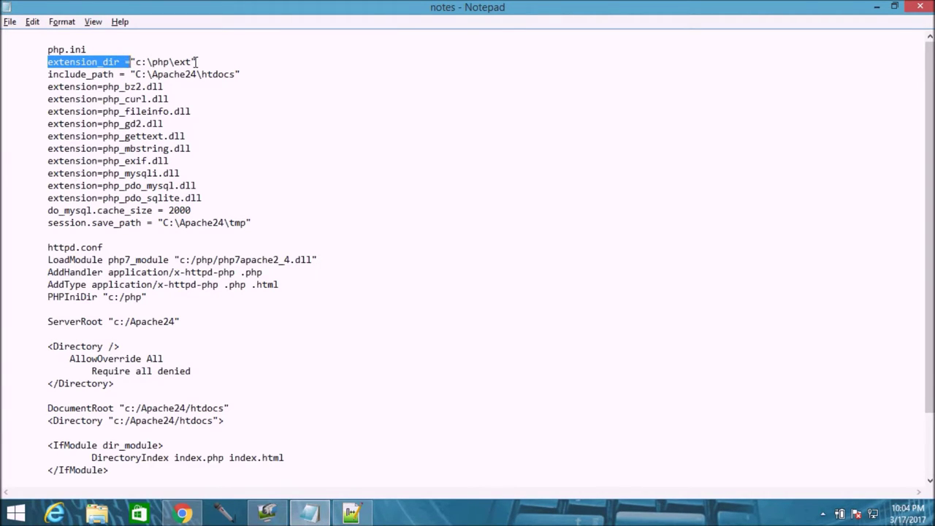
{"action": "key", "text": "alt+Tab"}
{"action": "left_click", "coordinate": [261, 145]}
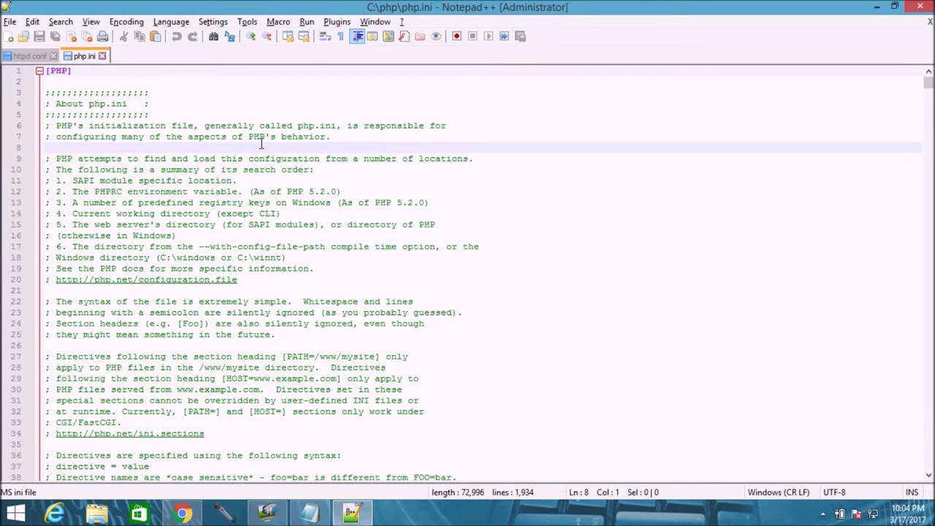
{"action": "key", "text": "ctrl+f"}
{"action": "key", "text": "ctrl+v"}
{"action": "key", "text": "Return"}
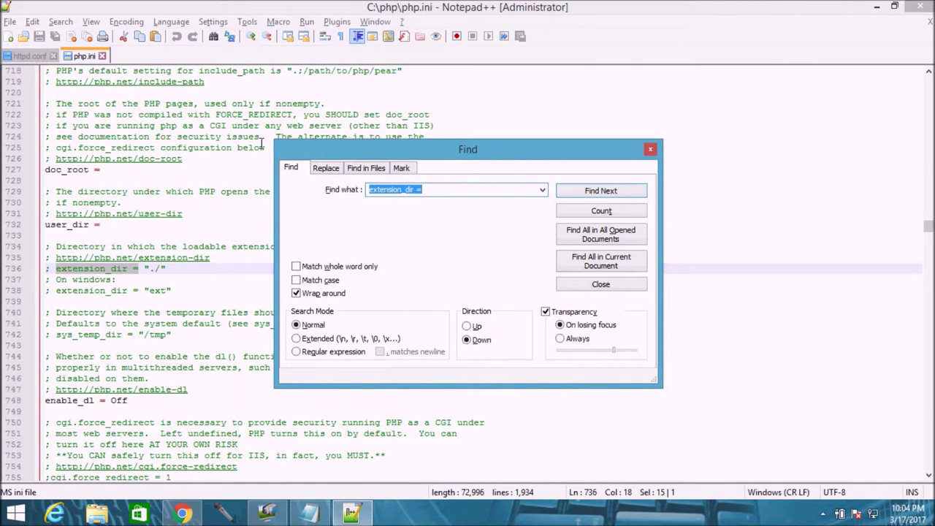
{"action": "key", "text": "Return"}
{"action": "key", "text": "Escape"}
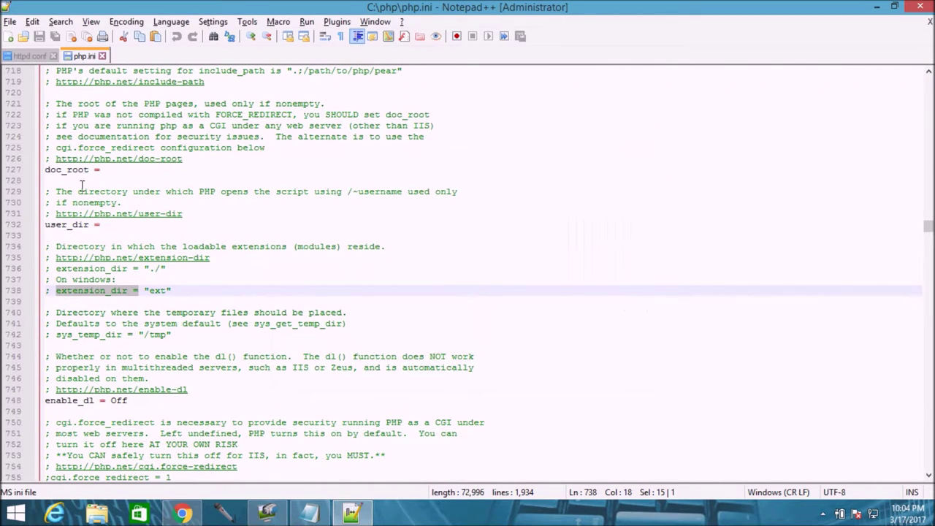
- Uncomment the Windows extension_dir line, set its value to "c:\php\ext" from the notes, and save php.ini
{"action": "left_click", "coordinate": [60, 291]}
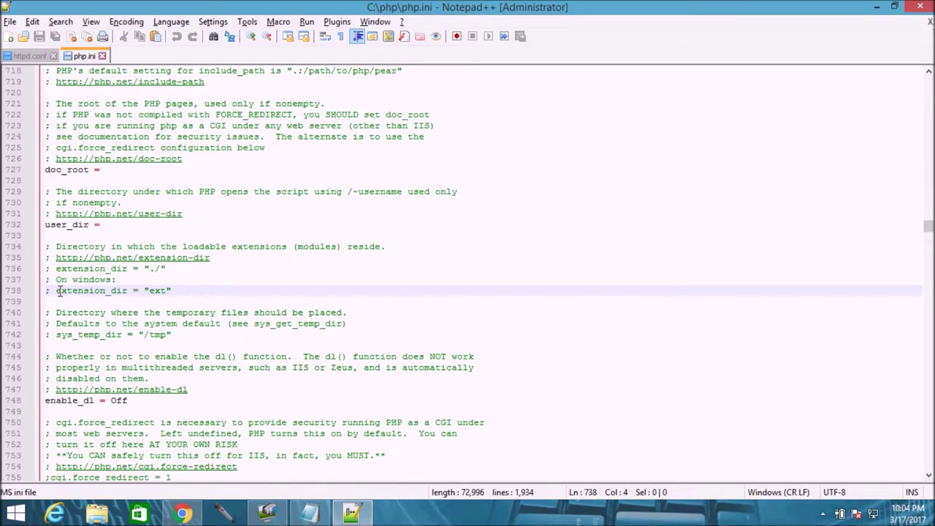
{"action": "key", "text": "BackSpace"}
{"action": "key", "text": "BackSpace"}
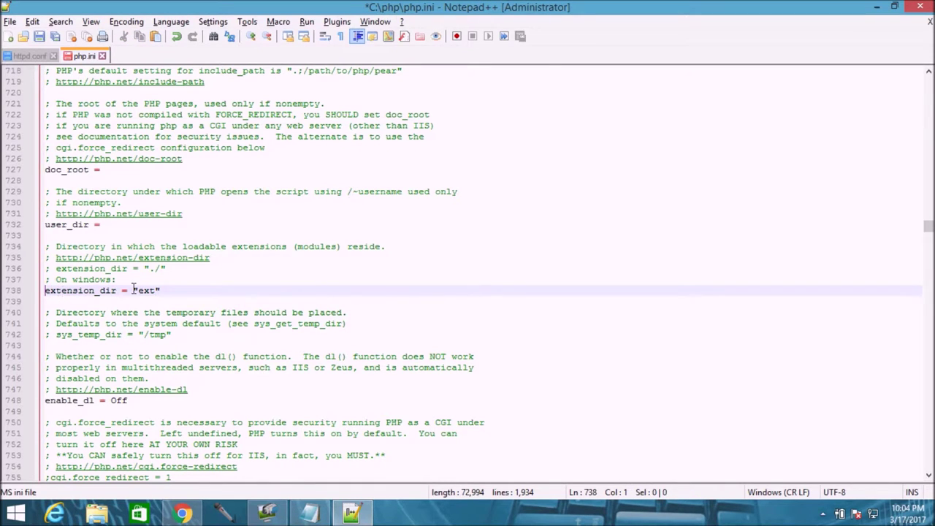
{"action": "left_click", "coordinate": [155, 290]}
{"action": "key", "text": "alt+Tab"}
{"action": "left_click_drag", "start_coordinate": [137, 62], "coordinate": [192, 61]}
{"action": "key", "text": "ctrl+c"}
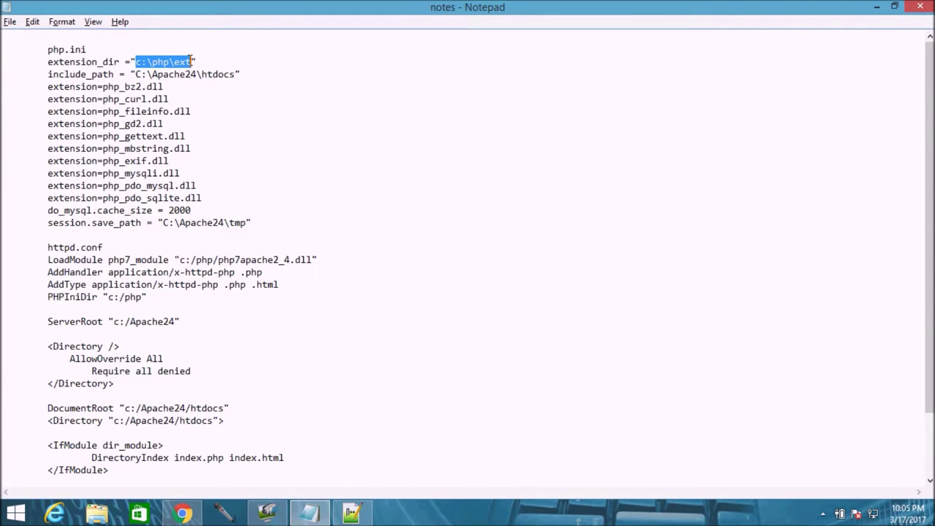
{"action": "key", "text": "alt+Tab"}
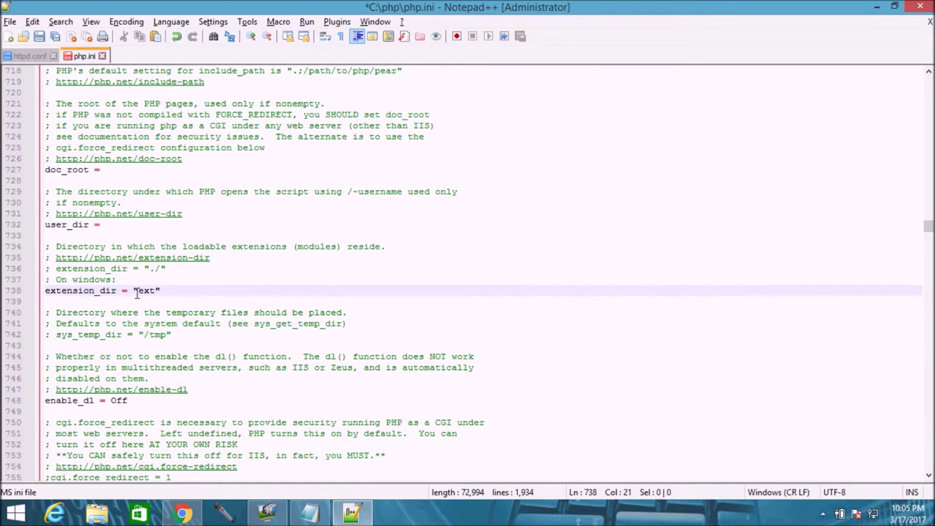
{"action": "left_click_drag", "start_coordinate": [139, 290], "coordinate": [156, 293]}
{"action": "key", "text": "ctrl+v"}
{"action": "key", "text": "ctrl+s"}
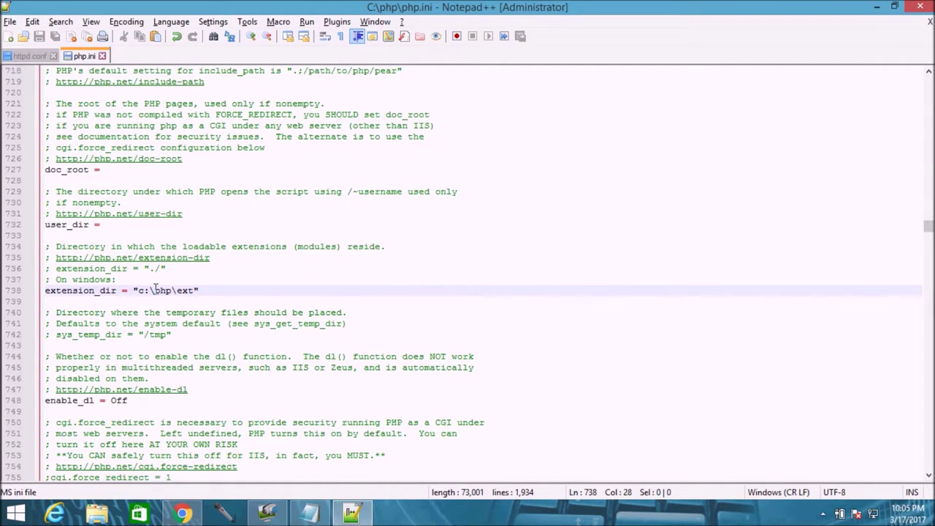
- Open the C:\php\ext folder in File Explorer to examine the PHP extension DLLs
{"action": "left_click", "coordinate": [97, 514]}
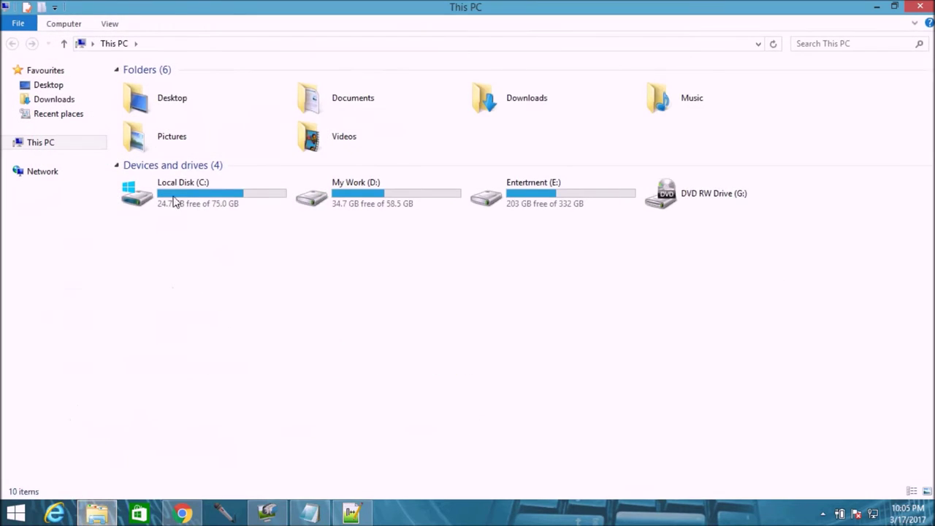
{"action": "double_click", "coordinate": [175, 202]}
{"action": "double_click", "coordinate": [164, 162]}
{"action": "left_click", "coordinate": [146, 104]}
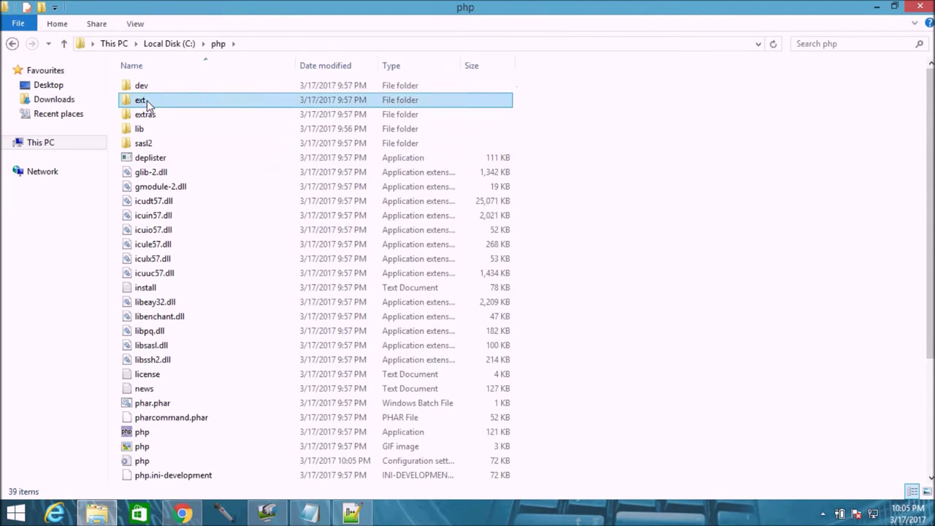
{"action": "double_click", "coordinate": [146, 102]}
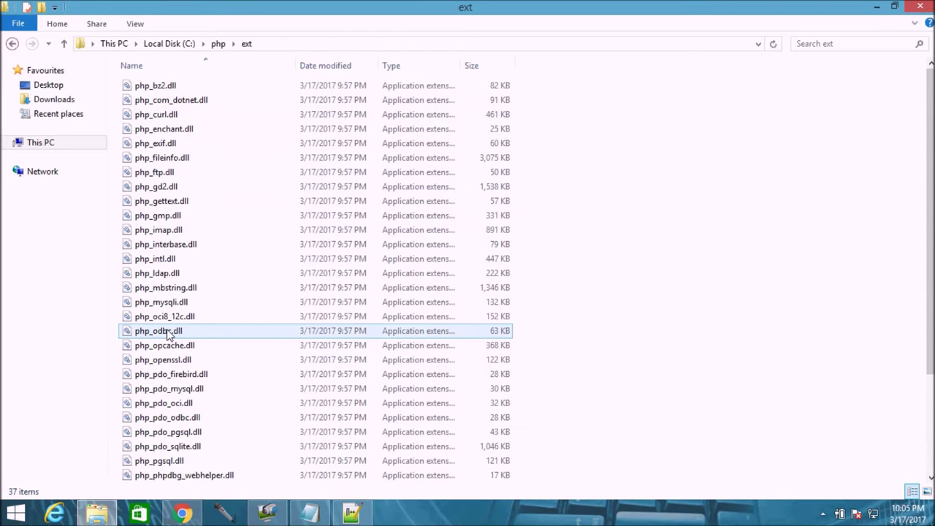
- Search php.ini for "include_path =", copying that text from the notes, and stop at the Windows entry
{"action": "left_click", "coordinate": [878, 7]}
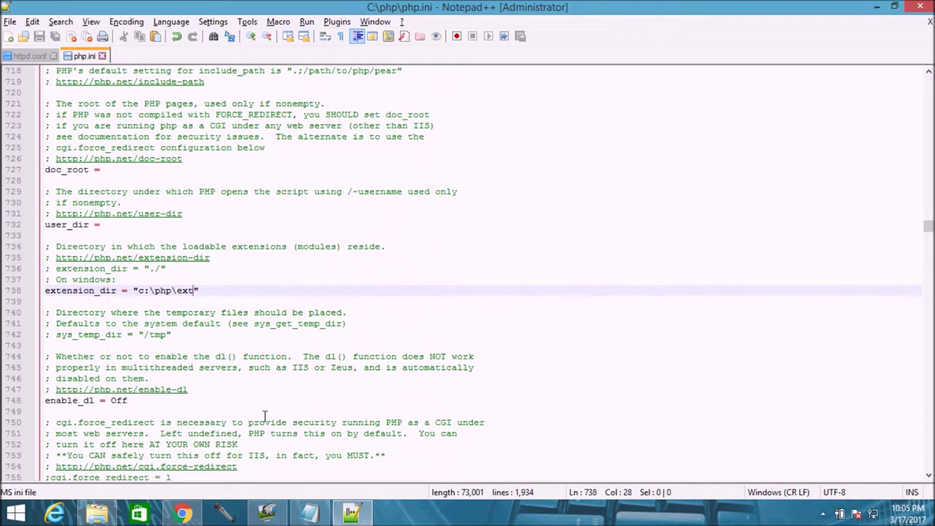
{"action": "left_click", "coordinate": [308, 514]}
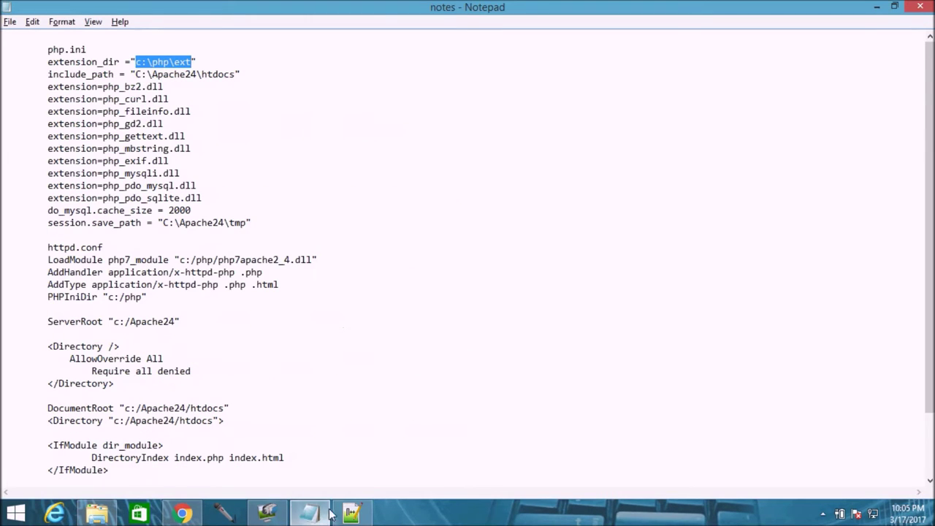
{"action": "left_click_drag", "start_coordinate": [49, 74], "coordinate": [130, 75]}
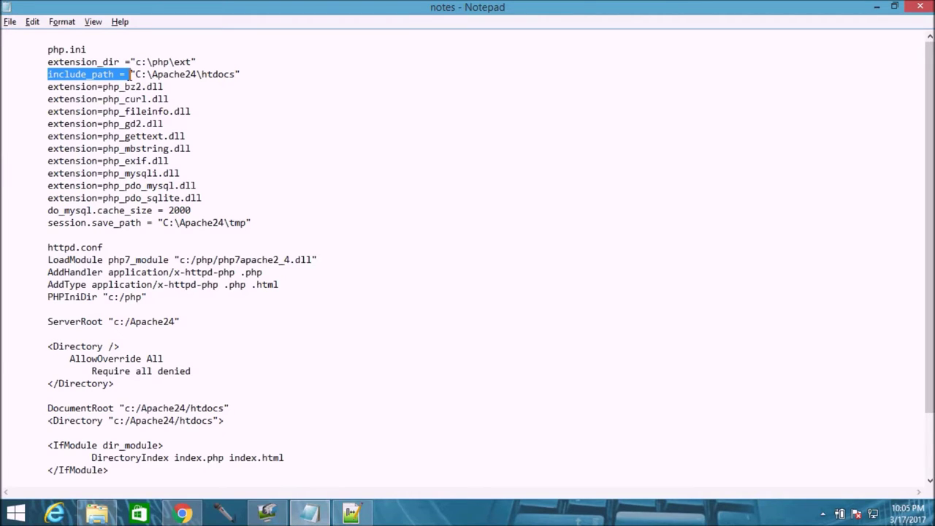
{"action": "left_click", "coordinate": [352, 514]}
{"action": "left_click", "coordinate": [323, 212]}
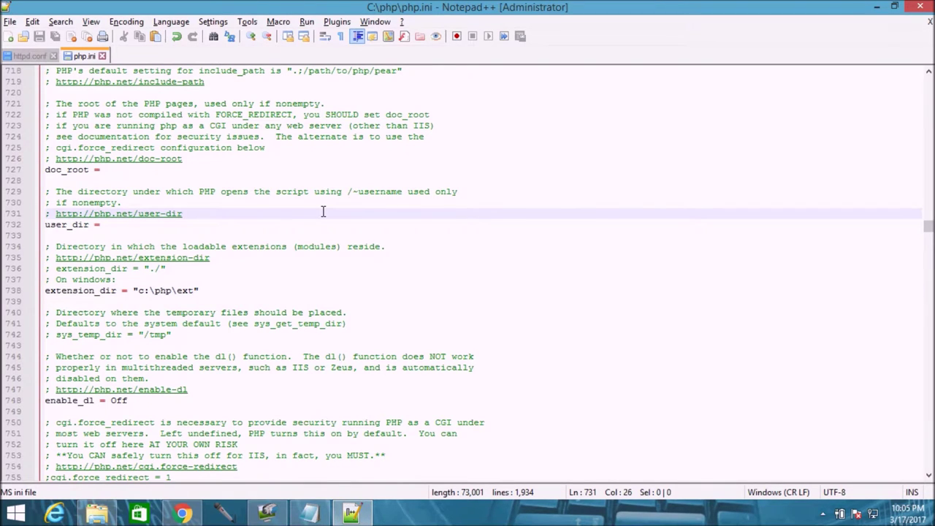
{"action": "key", "text": "ctrl+f"}
{"action": "key", "text": "Return"}
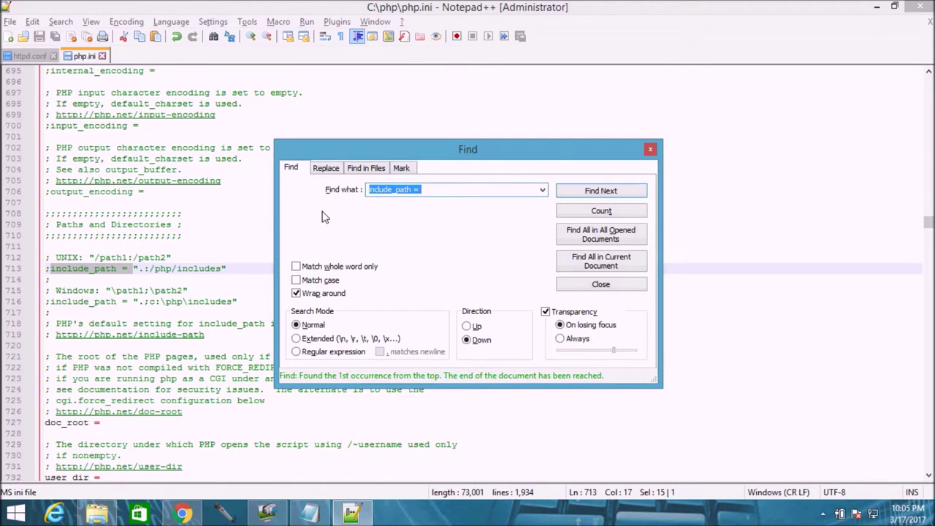
{"action": "key", "text": "Return"}
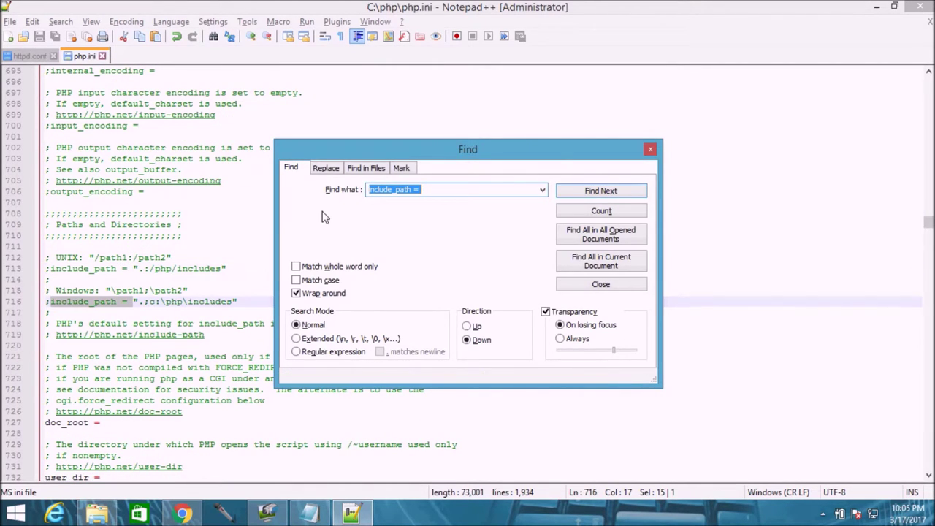
{"action": "key", "text": "Escape"}
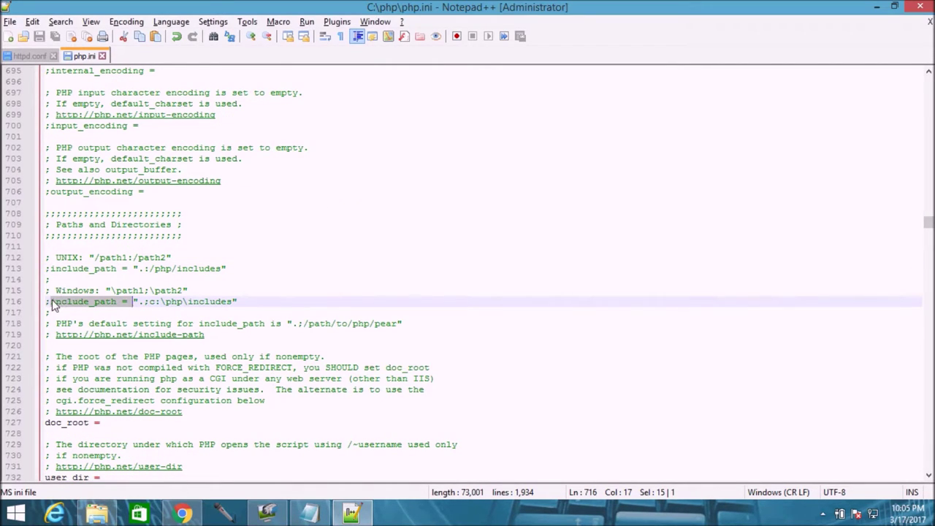
- Uncomment the Windows include_path line, set its value to "C:\Apache24\htdocs" from the notes, and save php.ini
{"action": "left_click", "coordinate": [51, 301]}
{"action": "key", "text": "BackSpace"}
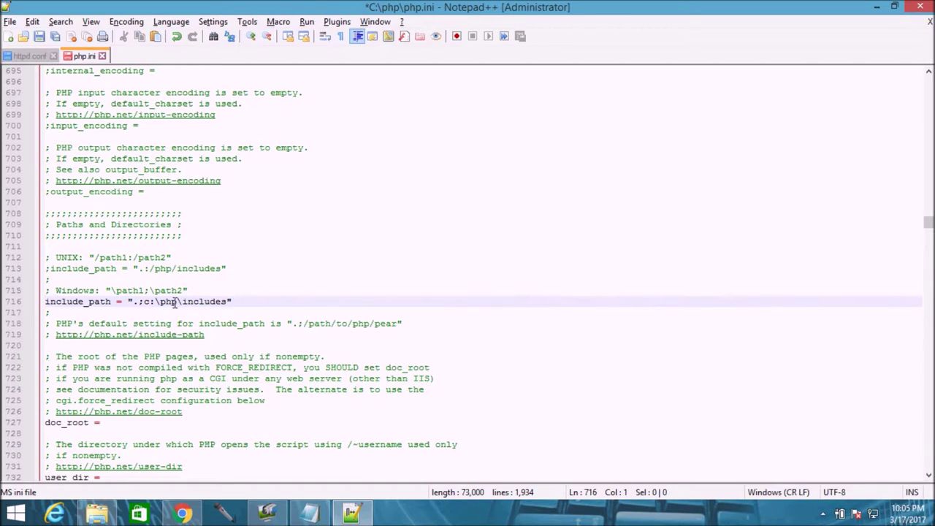
{"action": "left_click_drag", "start_coordinate": [134, 302], "coordinate": [142, 301]}
{"action": "key", "text": "BackSpace"}
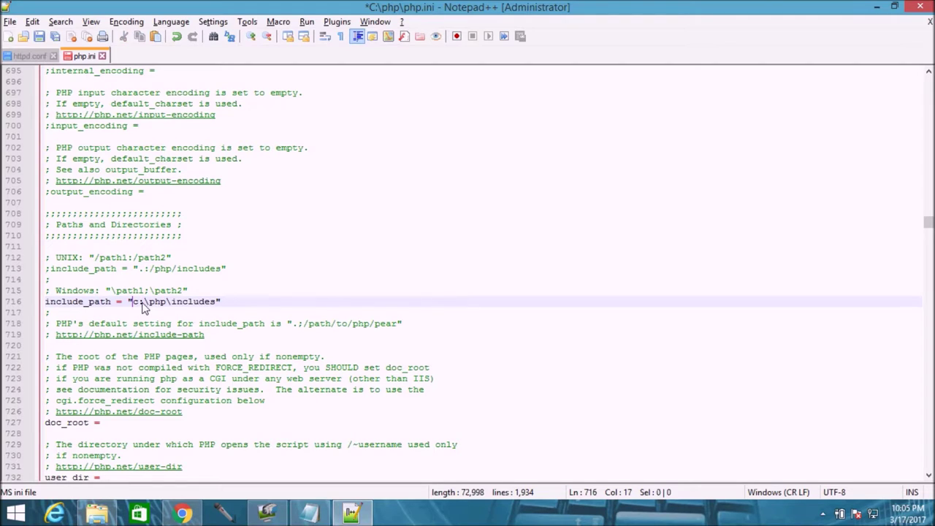
{"action": "key", "text": "alt+Tab"}
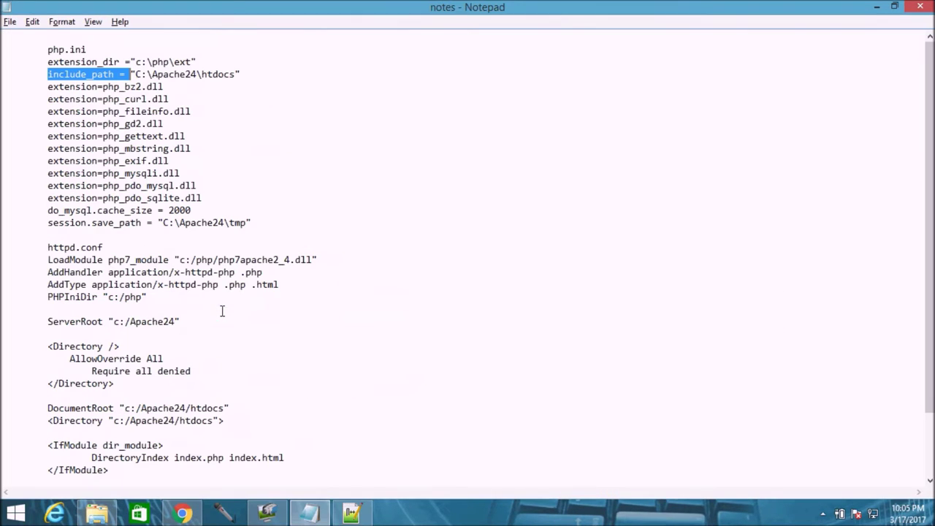
{"action": "left_click_drag", "start_coordinate": [136, 75], "coordinate": [234, 77]}
{"action": "key", "text": "ctrl+c"}
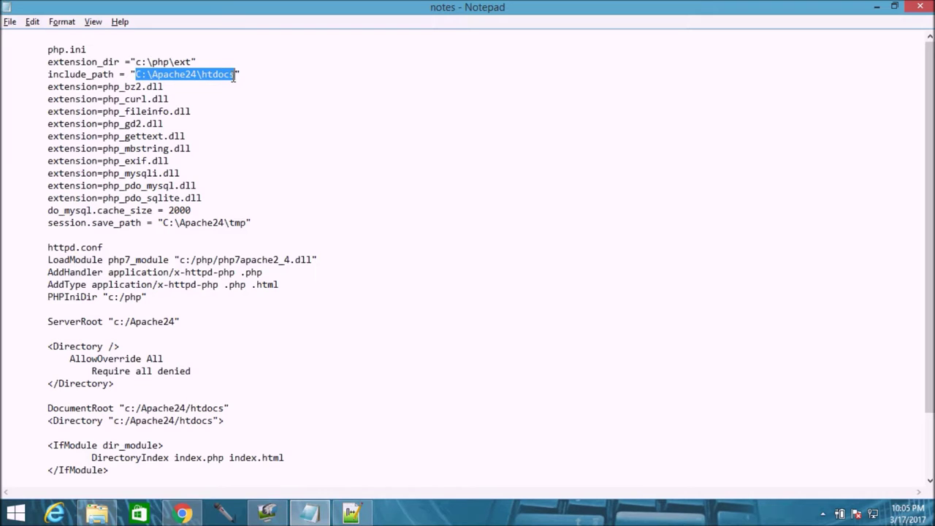
{"action": "key", "text": "alt+Tab"}
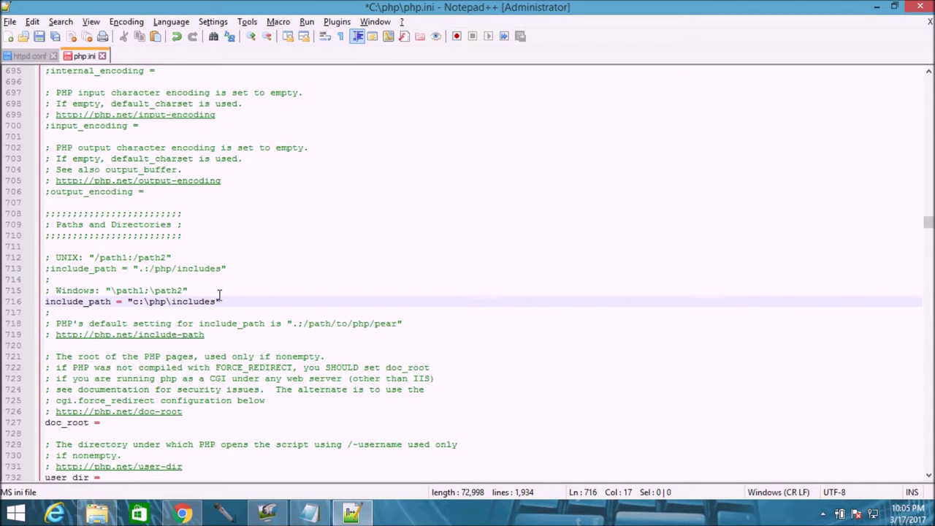
{"action": "left_click_drag", "start_coordinate": [216, 302], "coordinate": [136, 304]}
{"action": "key", "text": "ctrl+v"}
{"action": "left_click", "coordinate": [220, 293]}
{"action": "key", "text": "ctrl+s"}
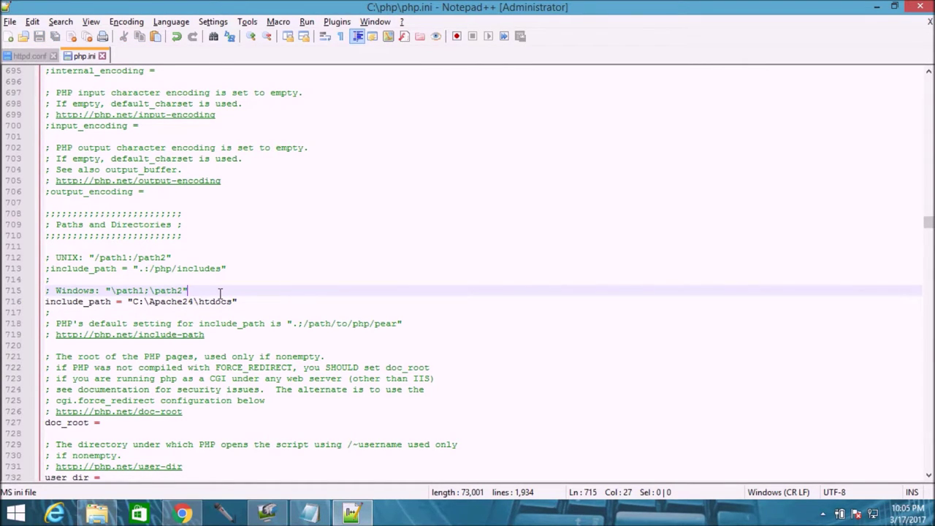
- Search php.ini for "session.save_path", copying that text from the notes, and stop at the commented-out "/tmp" entry
{"action": "key", "text": "alt+Tab"}
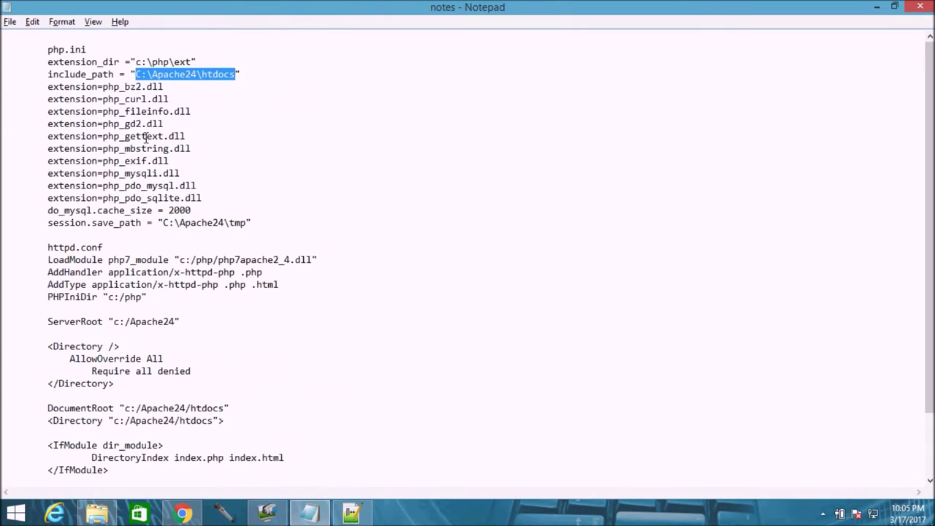
{"action": "left_click_drag", "start_coordinate": [48, 222], "coordinate": [142, 223]}
{"action": "key", "text": "ctrl+c"}
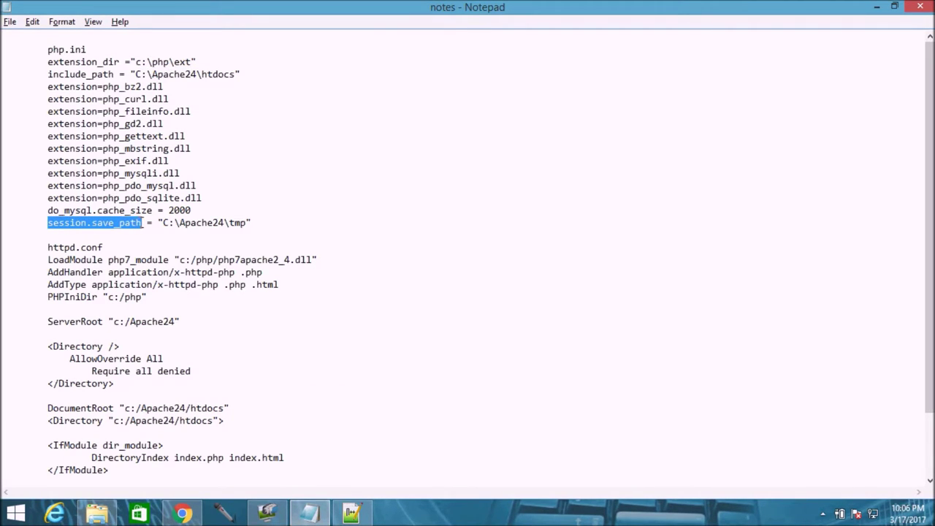
{"action": "key", "text": "alt+Tab"}
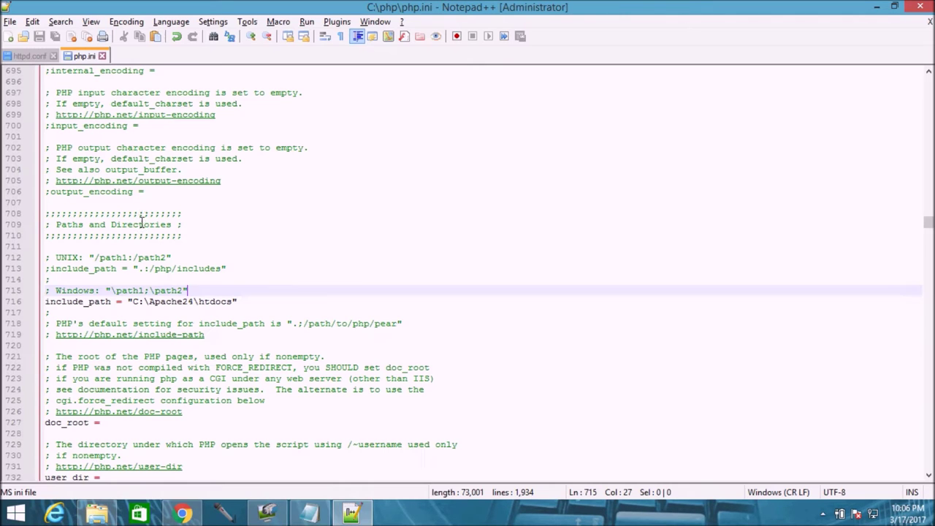
{"action": "left_click", "coordinate": [281, 210]}
{"action": "key", "text": "ctrl+f"}
{"action": "key", "text": "ctrl+v"}
{"action": "key", "text": "Return"}
{"action": "key", "text": "Return"}
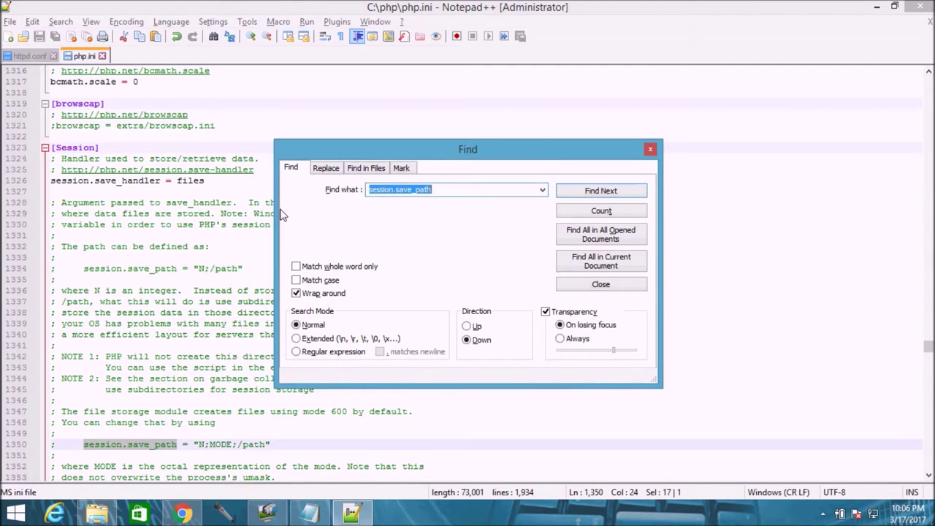
{"action": "key", "text": "Return"}
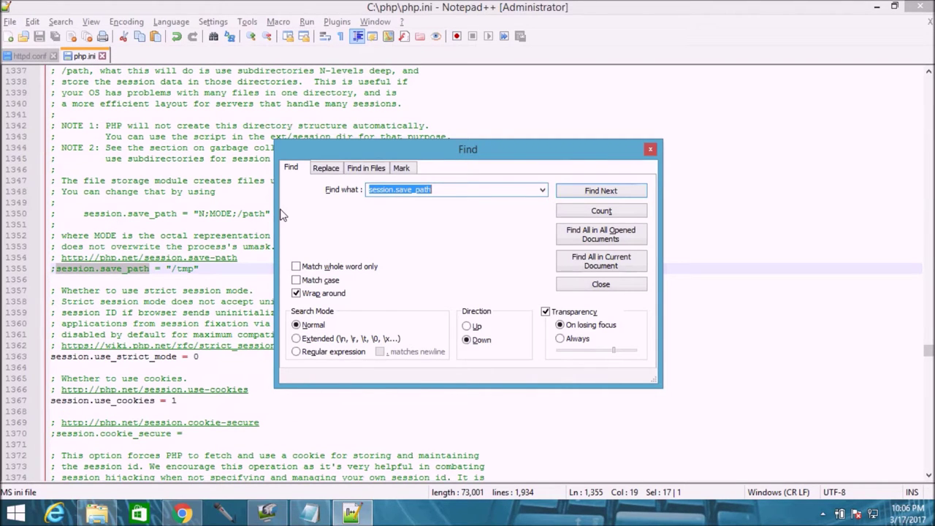
{"action": "key", "text": "Escape"}
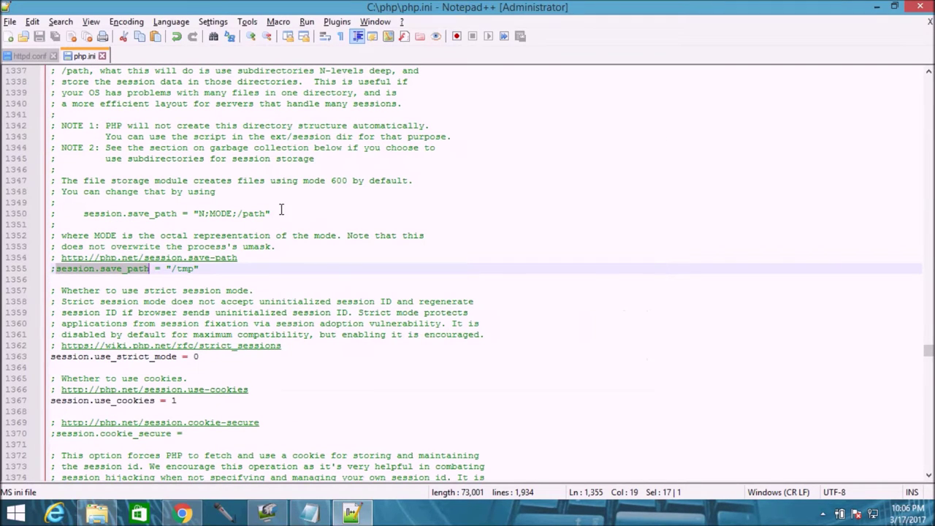
- Uncomment the session.save_path line, set its value to "C:\Apache24\tmp" from the notes, and save php.ini
{"action": "left_click", "coordinate": [56, 269]}
{"action": "key", "text": "BackSpace"}
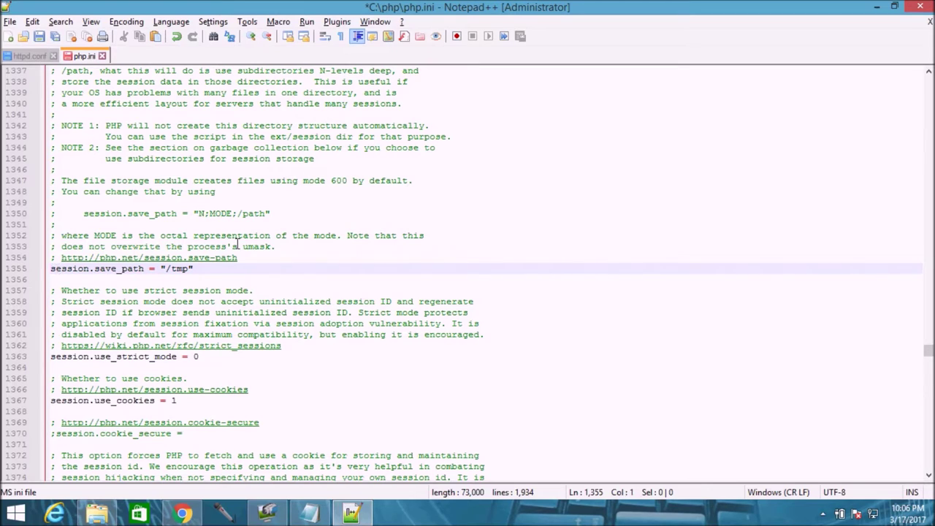
{"action": "key", "text": "alt+Tab"}
{"action": "left_click_drag", "start_coordinate": [162, 222], "coordinate": [247, 231]}
{"action": "key", "text": "ctrl+c"}
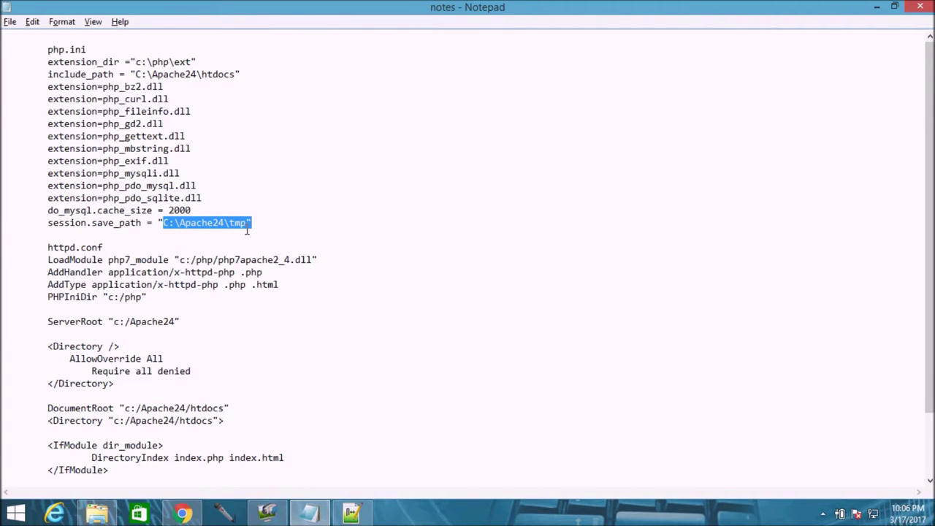
{"action": "left_click_drag", "start_coordinate": [247, 230], "coordinate": [247, 230]}
{"action": "key", "text": "alt+Tab"}
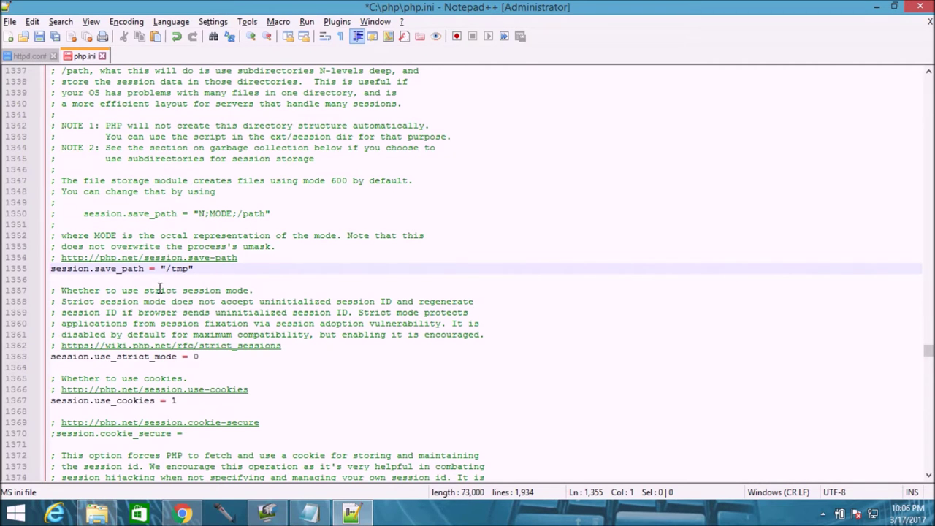
{"action": "left_click_drag", "start_coordinate": [167, 268], "coordinate": [190, 268]}
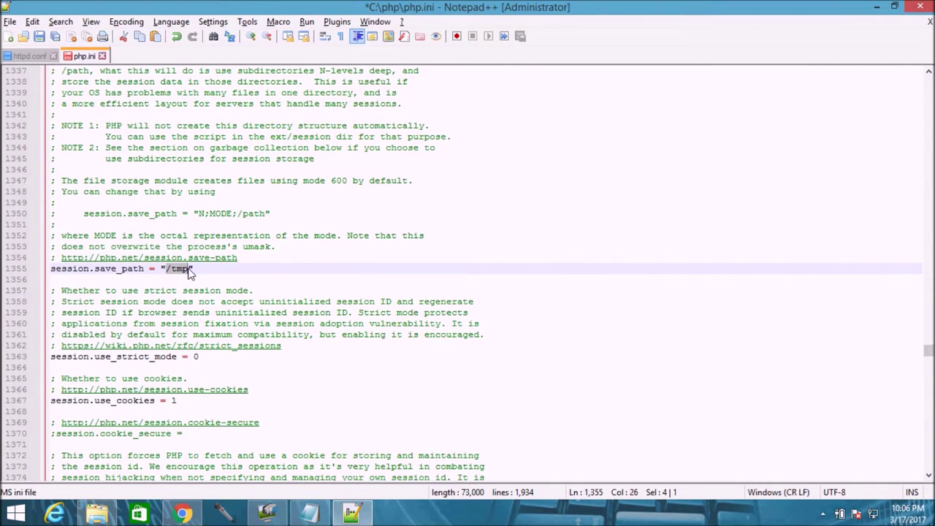
{"action": "key", "text": "ctrl+v"}
{"action": "left_click", "coordinate": [256, 257]}
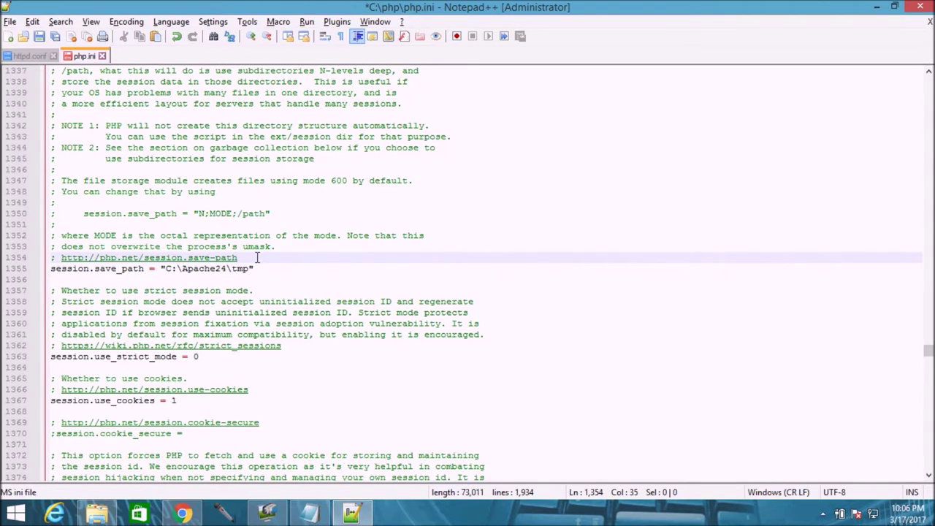
{"action": "key", "text": "ctrl+s"}
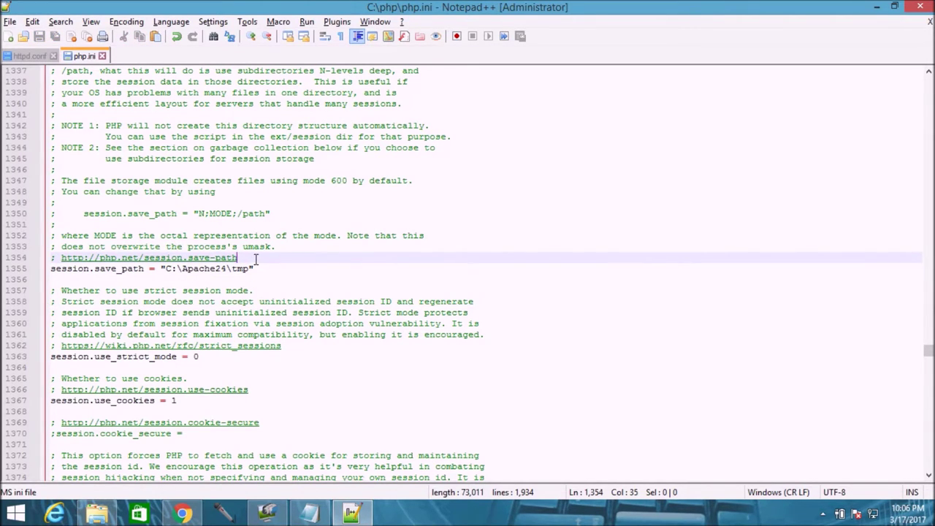
- Create a folder named tmp in C:\Apache24 using File Explorer, and return to php.ini in Notepad++
{"action": "left_click_drag", "start_coordinate": [251, 268], "coordinate": [234, 274]}
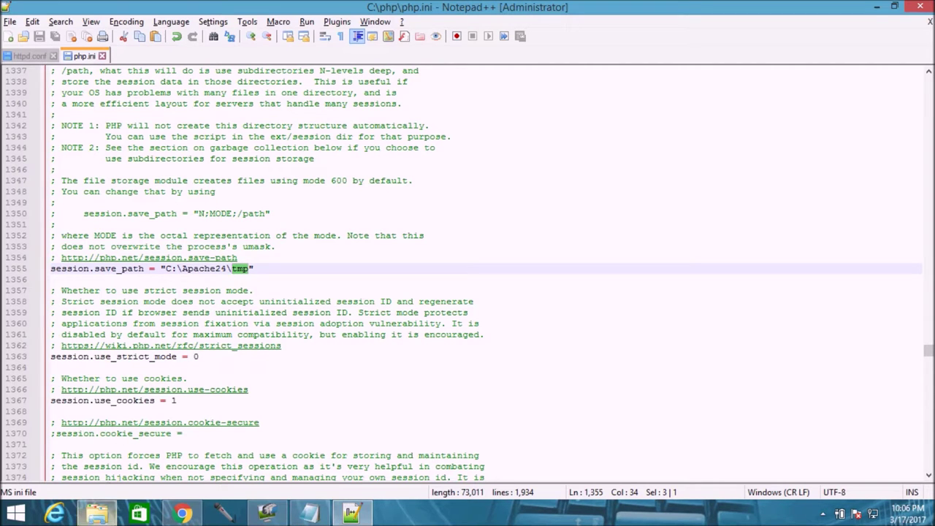
{"action": "left_click", "coordinate": [97, 513]}
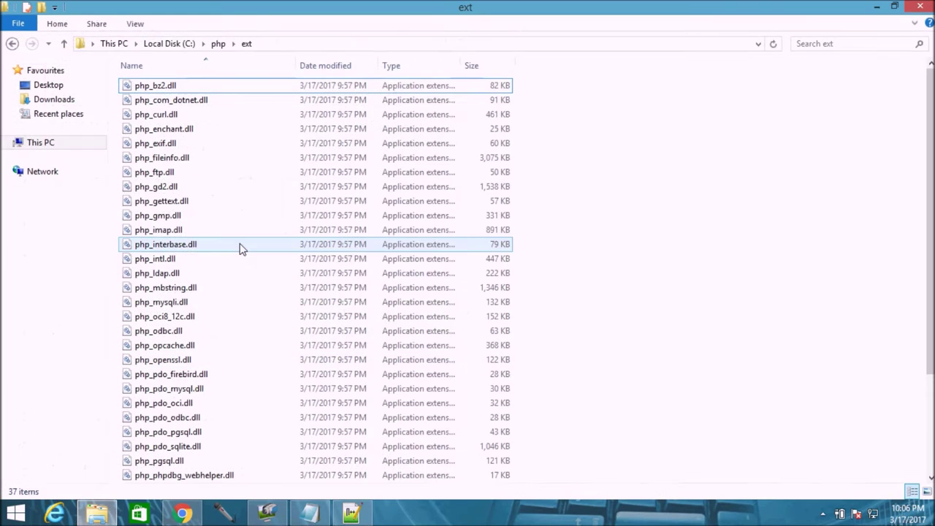
{"action": "left_click", "coordinate": [12, 43]}
{"action": "left_click", "coordinate": [12, 43]}
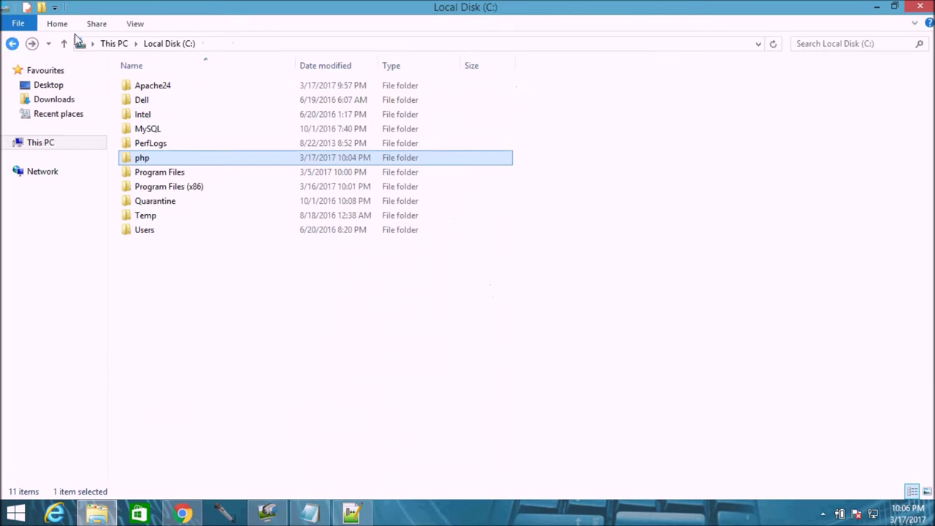
{"action": "double_click", "coordinate": [167, 92]}
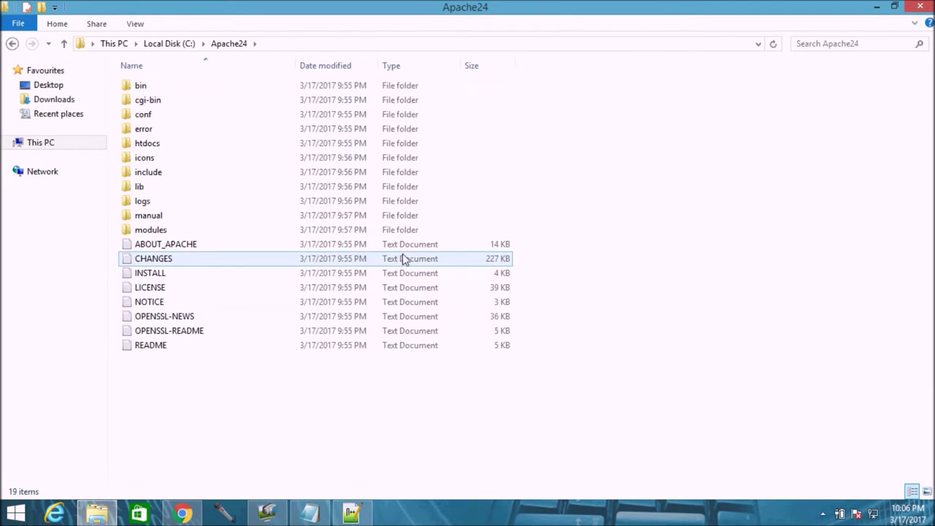
{"action": "right_click", "coordinate": [633, 197]}
{"action": "mouse_move", "coordinate": [673, 364]}
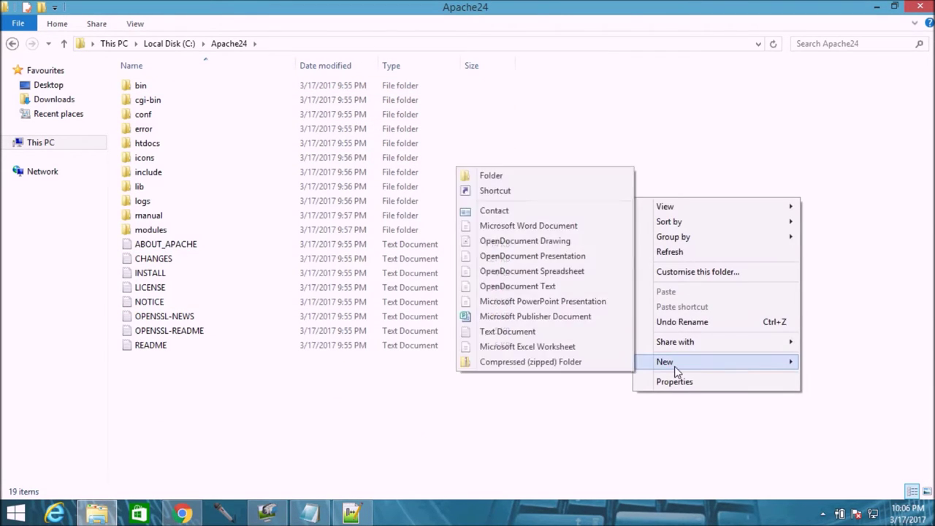
{"action": "left_click", "coordinate": [512, 176]}
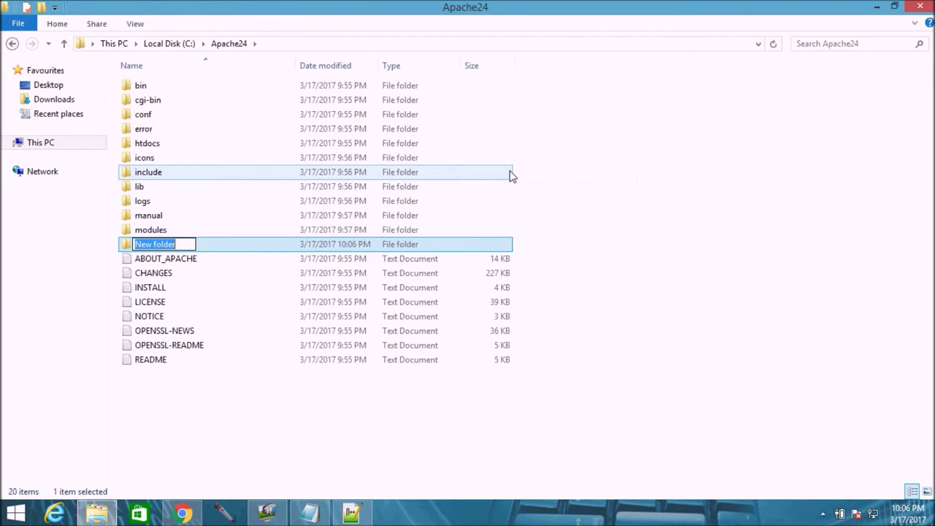
{"action": "type", "text": "tmp"}
{"action": "key", "text": "Return"}
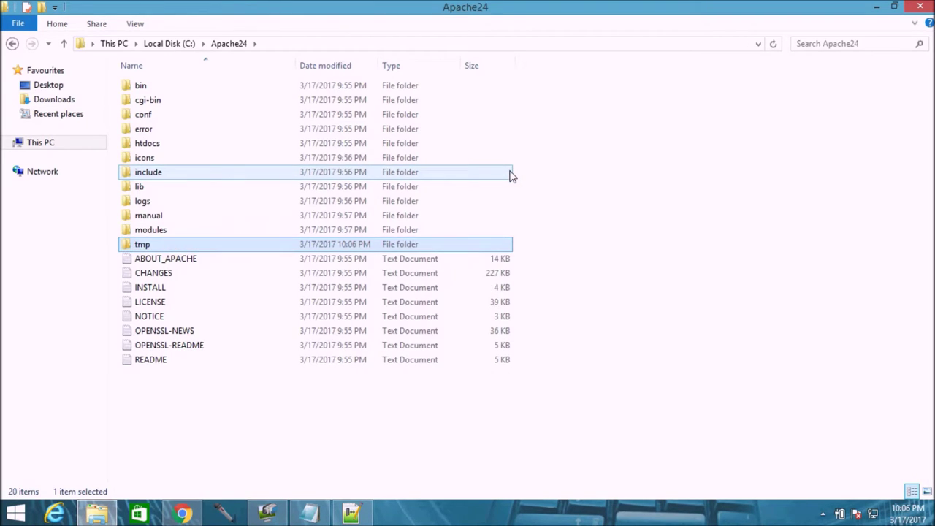
{"action": "left_click", "coordinate": [619, 229]}
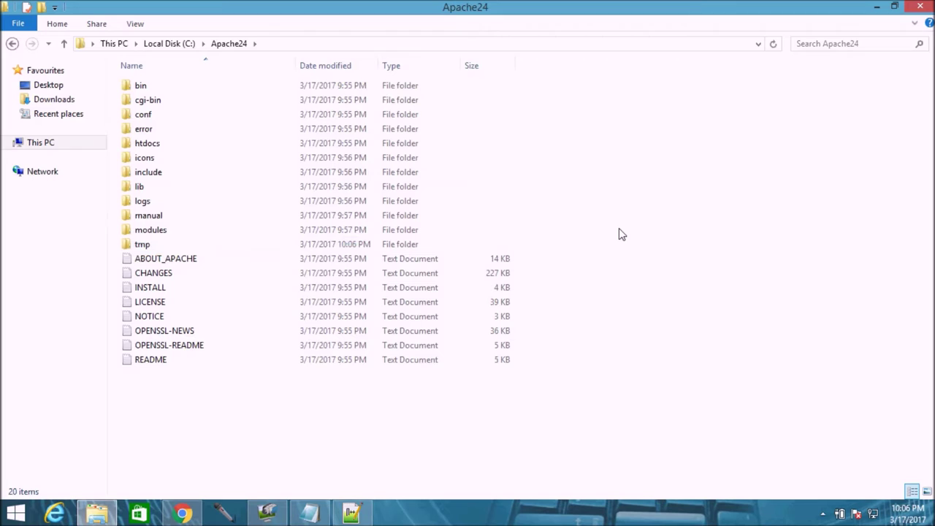
{"action": "left_click", "coordinate": [313, 442]}
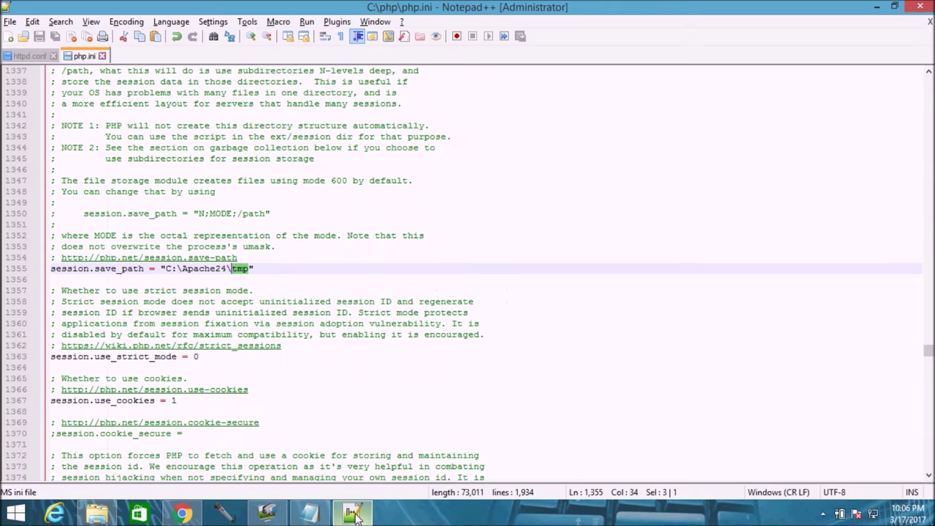
{"action": "left_click", "coordinate": [299, 249]}
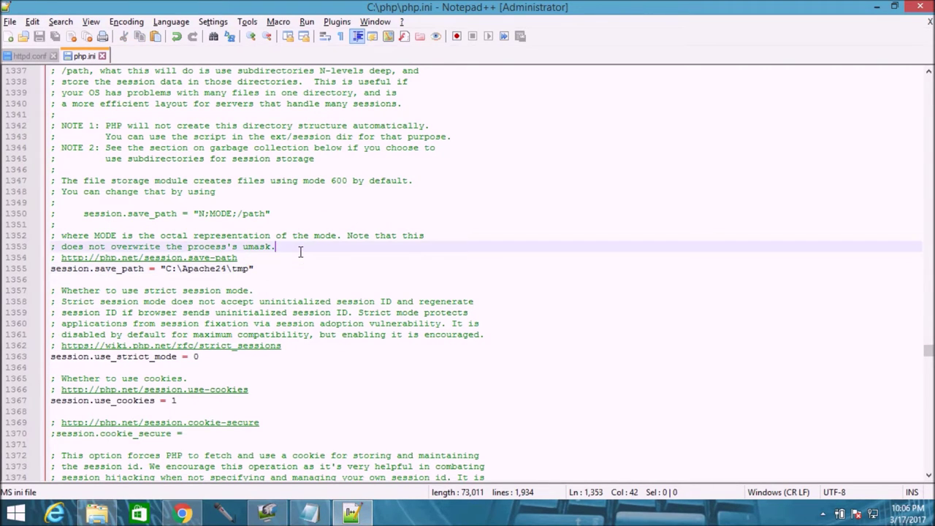
- Copy "extension=php_bz2.dll" from the notes and search php.ini for it in Notepad++
{"action": "key", "text": "alt+Tab"}
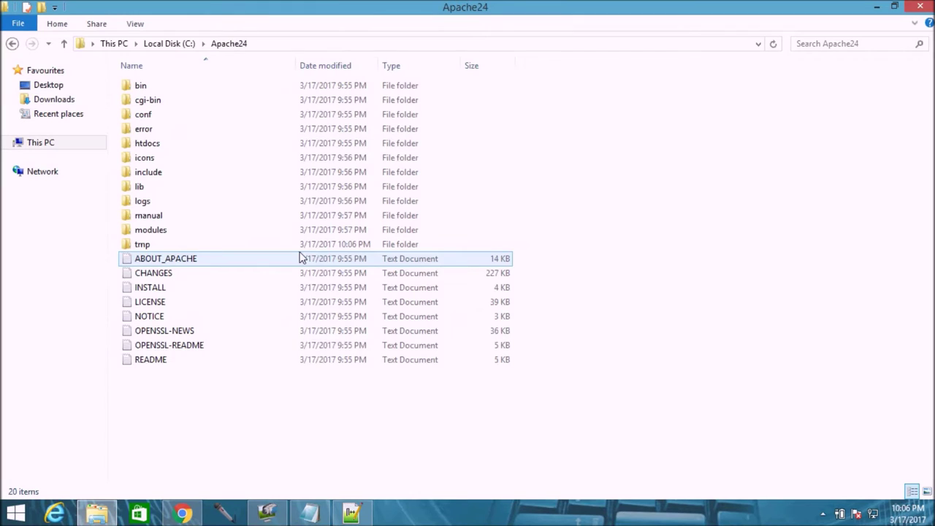
{"action": "left_click", "coordinate": [310, 514]}
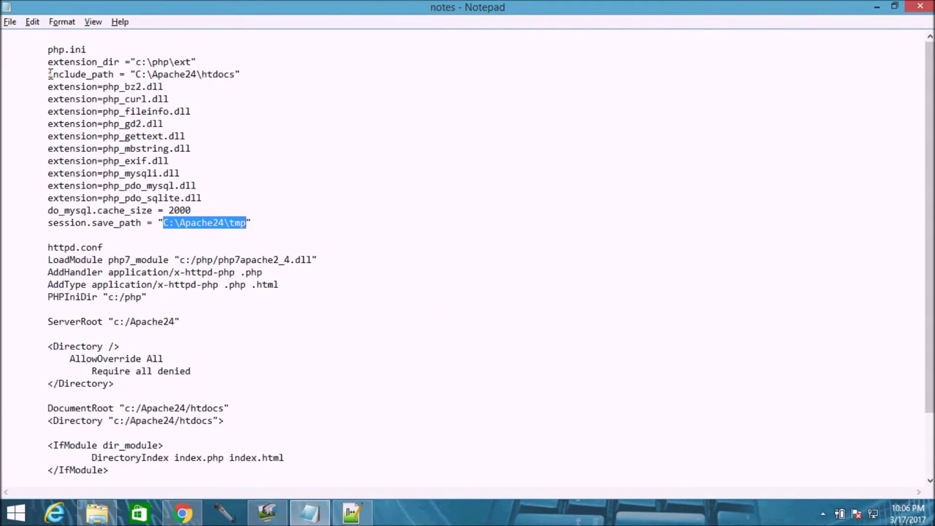
{"action": "left_click_drag", "start_coordinate": [48, 87], "coordinate": [183, 82]}
{"action": "key", "text": "Delete"}
{"action": "key", "text": "ctrl+z"}
{"action": "key", "text": "ctrl+c"}
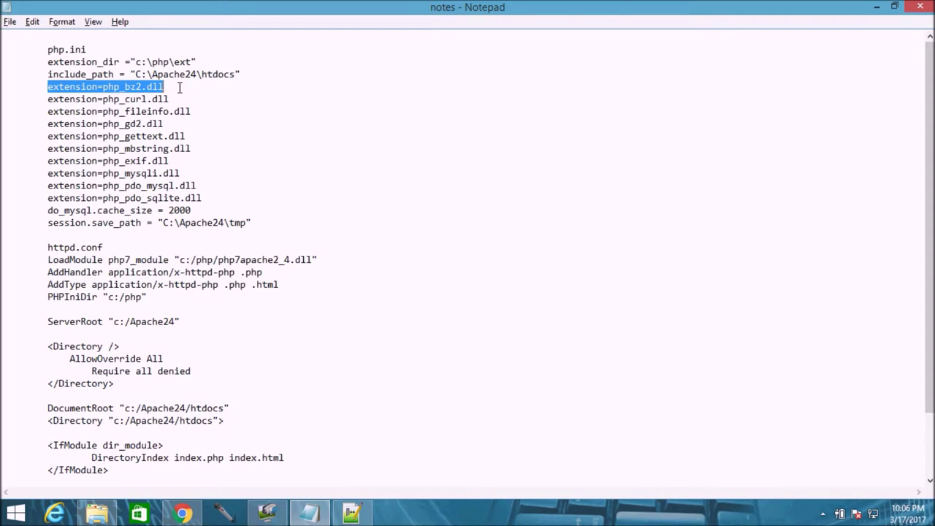
{"action": "key", "text": "alt+Tab"}
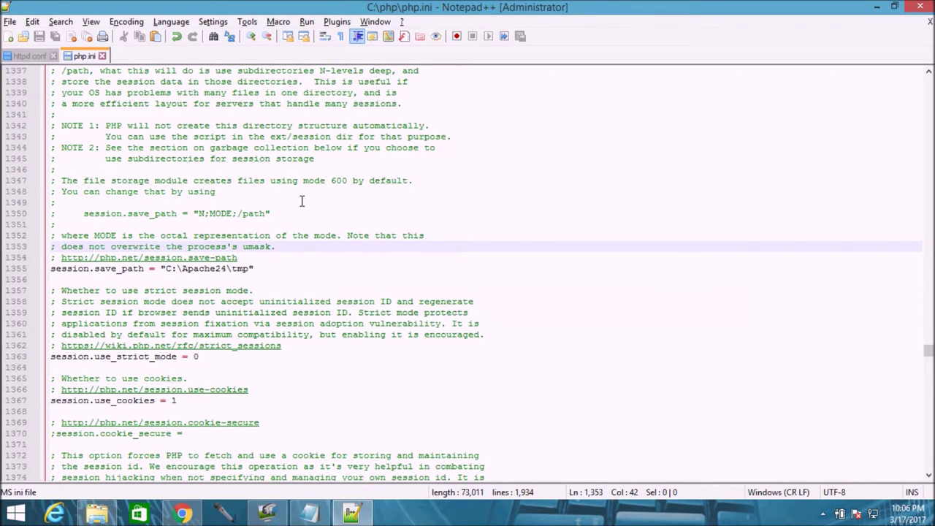
{"action": "left_click", "coordinate": [302, 201]}
{"action": "key", "text": "ctrl+f"}
{"action": "key", "text": "ctrl+v"}
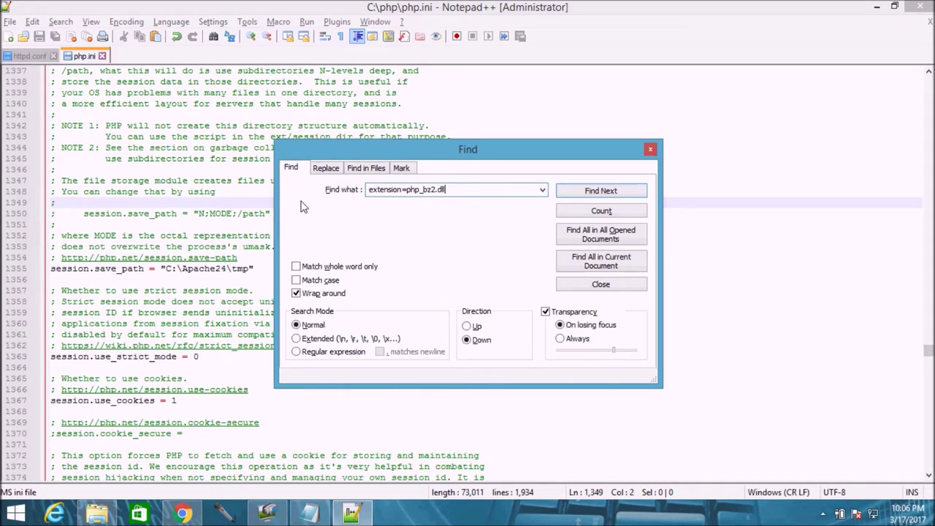
{"action": "key", "text": "Return"}
{"action": "key", "text": "Escape"}
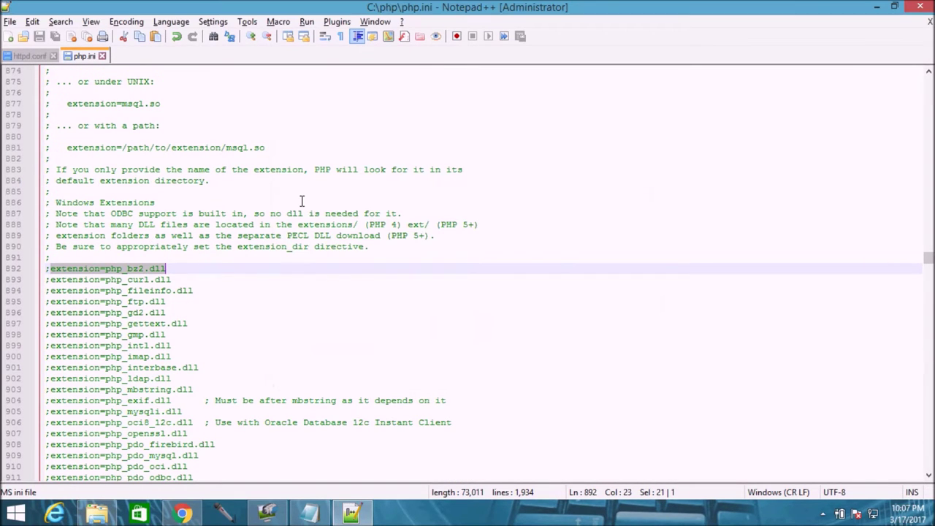
- Uncomment the extension=php_bz2.dll line in the Windows Extensions section of php.ini
{"action": "right_click", "coordinate": [302, 201]}
{"action": "key", "text": "Escape"}
{"action": "left_click", "coordinate": [53, 269]}
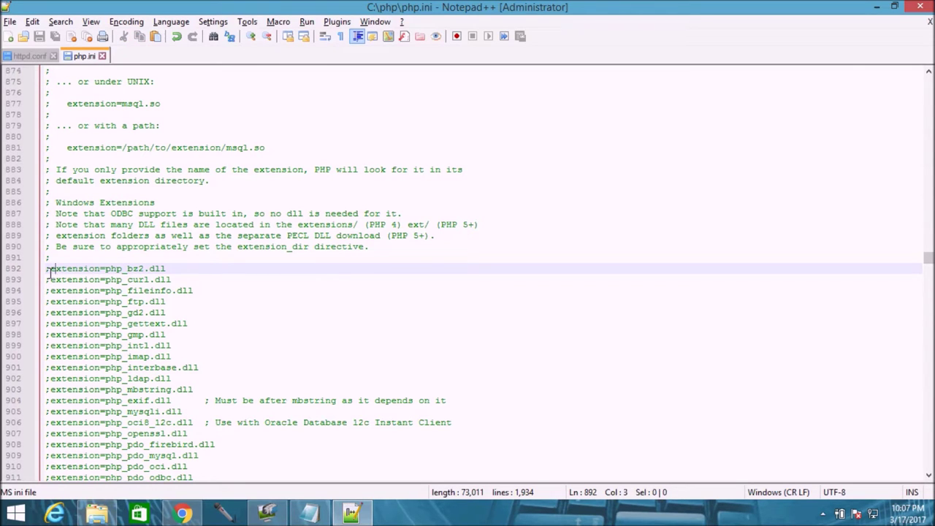
{"action": "key", "text": "BackSpace"}
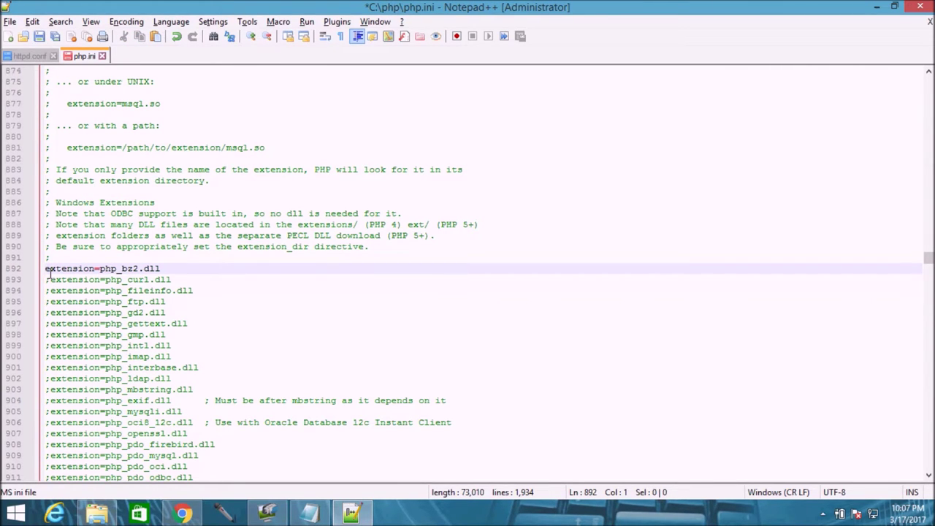
- Uncomment the extension=php_curl.dll and extension=php_fileinfo.dll lines in php.ini, following the extension list in the notes
{"action": "key", "text": "alt+Tab"}
{"action": "key", "text": "Right"}
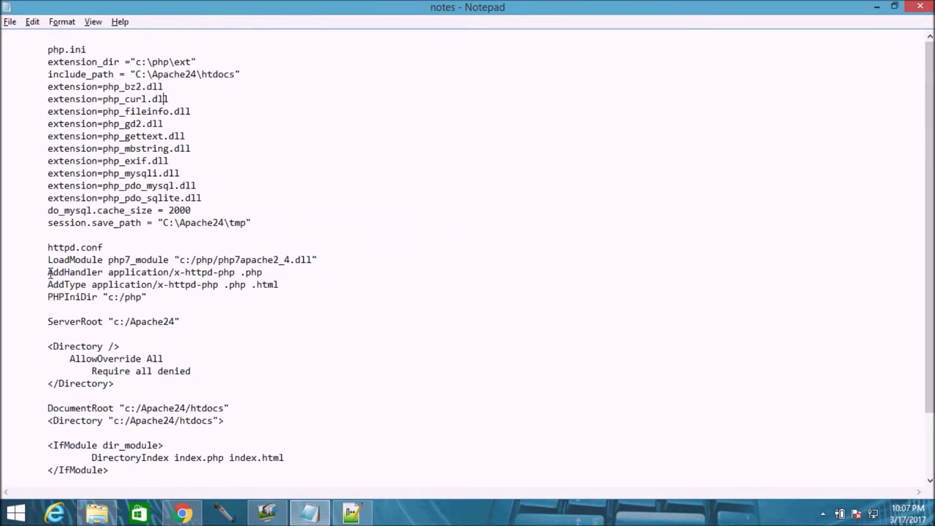
{"action": "key", "text": "alt+Tab"}
{"action": "key", "text": "Down"}
{"action": "key", "text": "Delete"}
{"action": "key", "text": "Down"}
{"action": "key", "text": "alt+Tab"}
{"action": "key", "text": "alt+Tab"}
{"action": "key", "text": "Delete"}
{"action": "key", "text": "Down"}
- Uncomment the extension=php_gd2.dll and extension=php_gettext.dll lines in php.ini, checking them against the notes
{"action": "key", "text": "alt+Tab"}
{"action": "key", "text": "alt+Tab"}
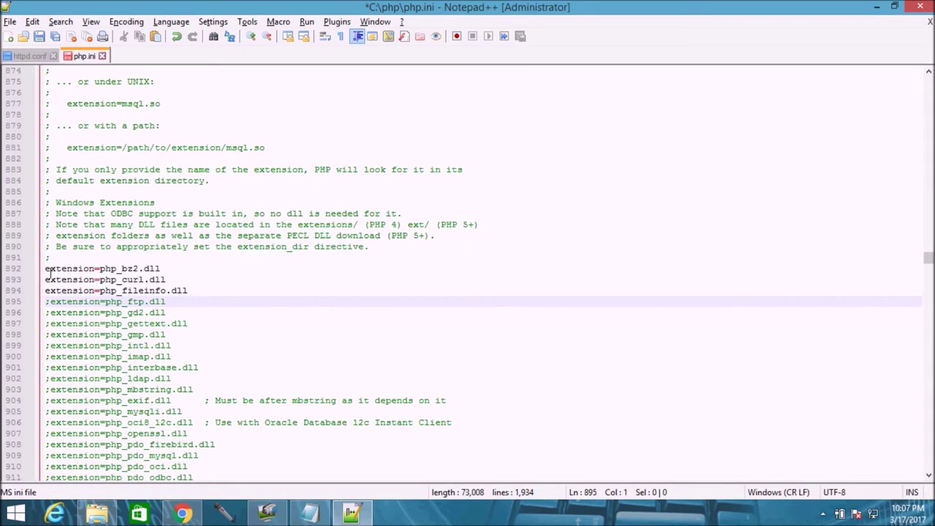
{"action": "key", "text": "Down"}
{"action": "key", "text": "Delete"}
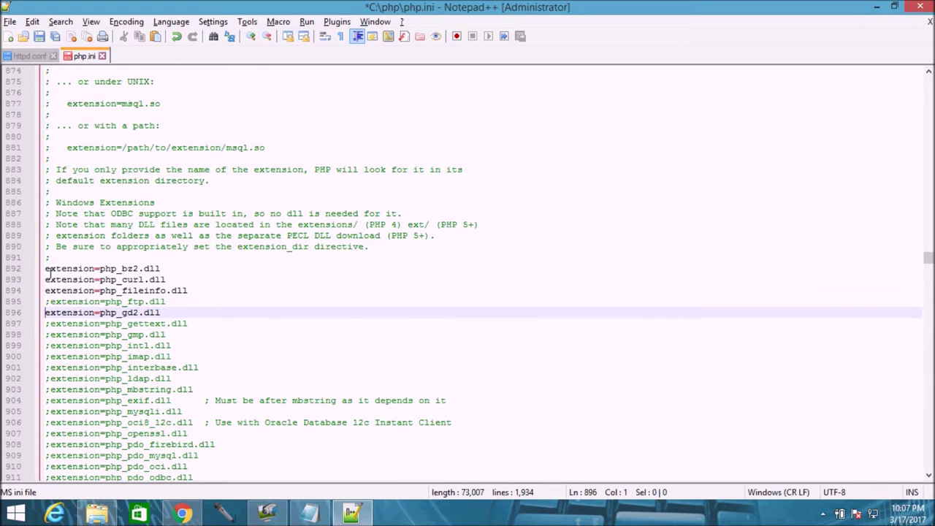
{"action": "key", "text": "alt+Tab"}
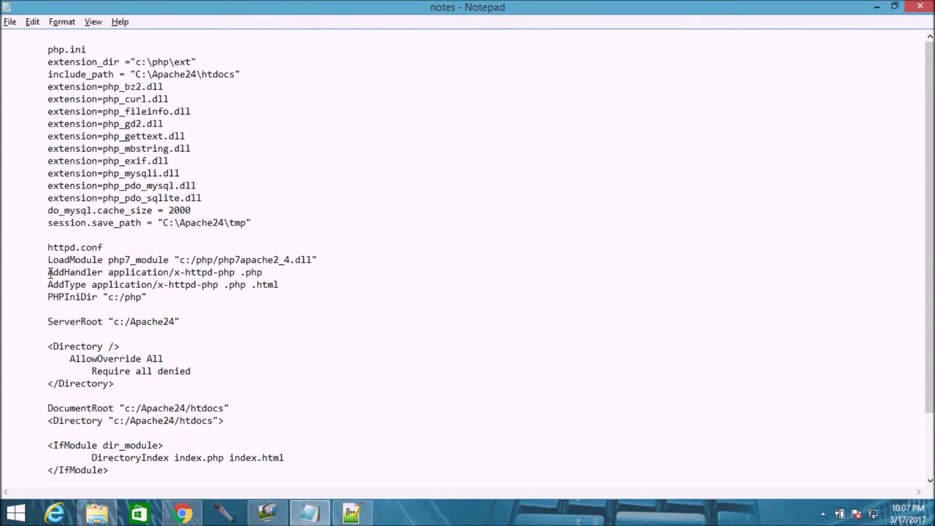
{"action": "key", "text": "alt+Tab"}
{"action": "key", "text": "Down"}
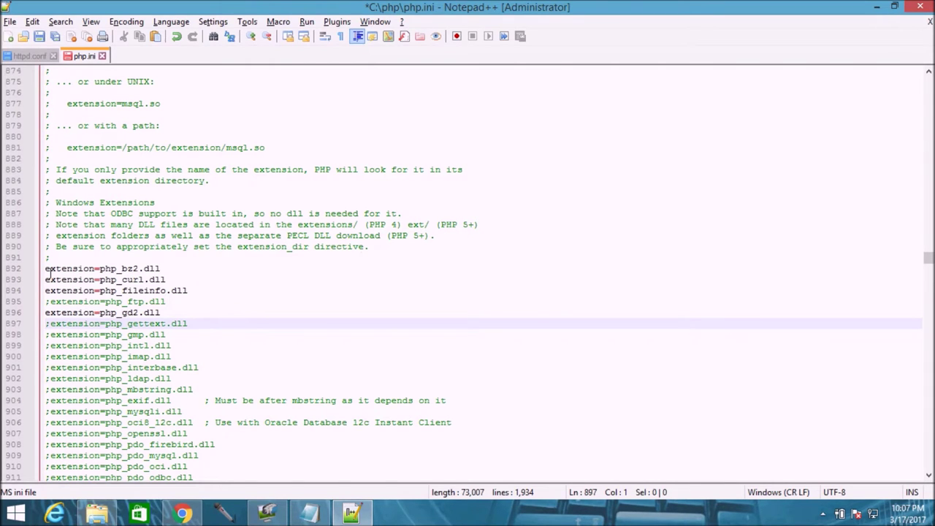
{"action": "key", "text": "Delete"}
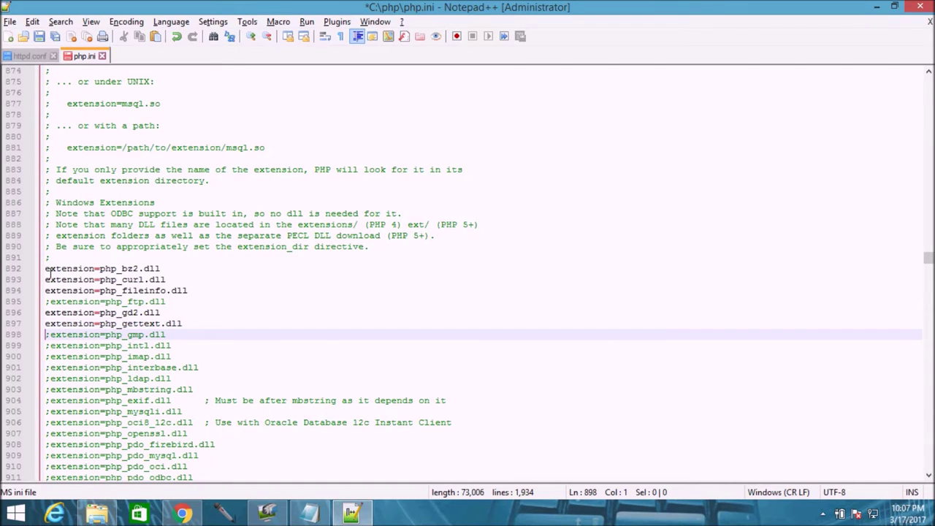
- Check the notes for the extension after gettext and uncomment the extension=php_mbstring.dll line in php.ini
{"action": "key", "text": "alt+Tab"}
{"action": "key", "text": "Down"}
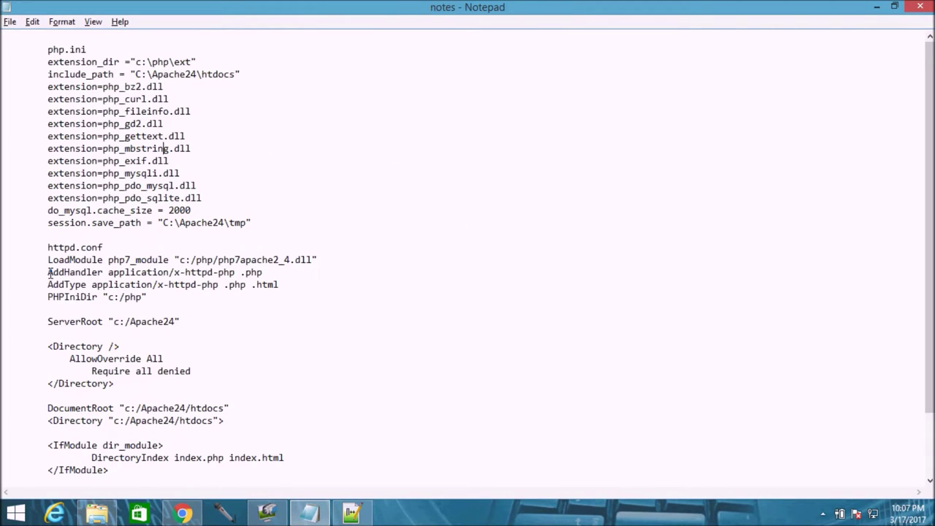
{"action": "key", "text": "alt+Tab"}
{"action": "key", "text": "Down"}
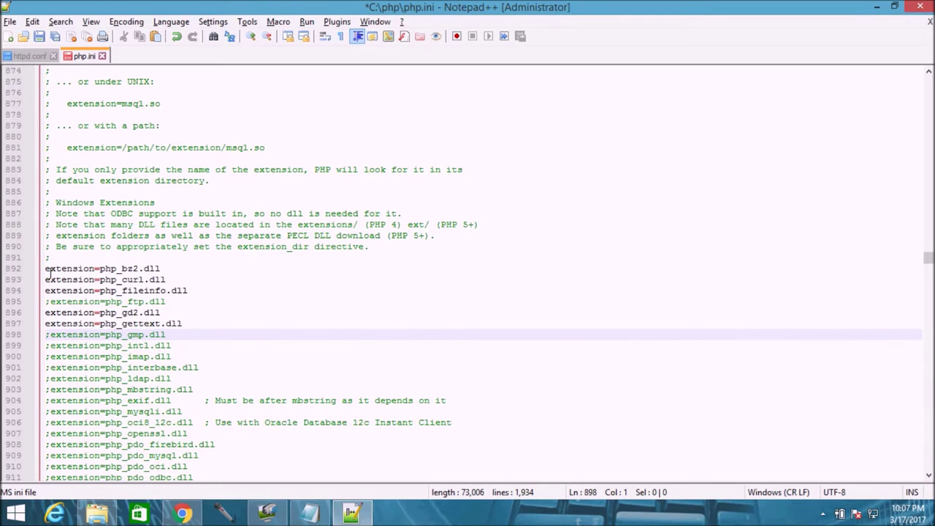
{"action": "key", "text": "Down"}
{"action": "key", "text": "Down"}
{"action": "key", "text": "Down"}
{"action": "key", "text": "Down"}
{"action": "key", "text": "Down"}
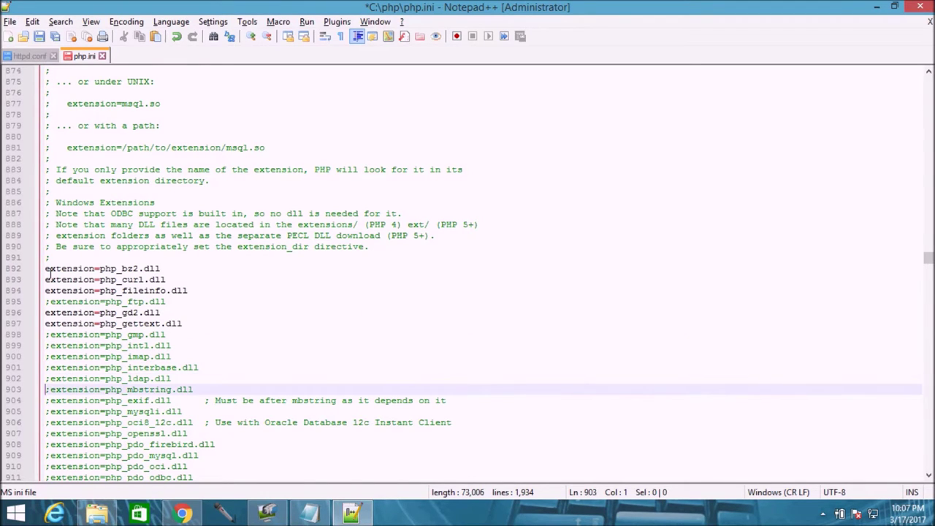
{"action": "key", "text": "Delete"}
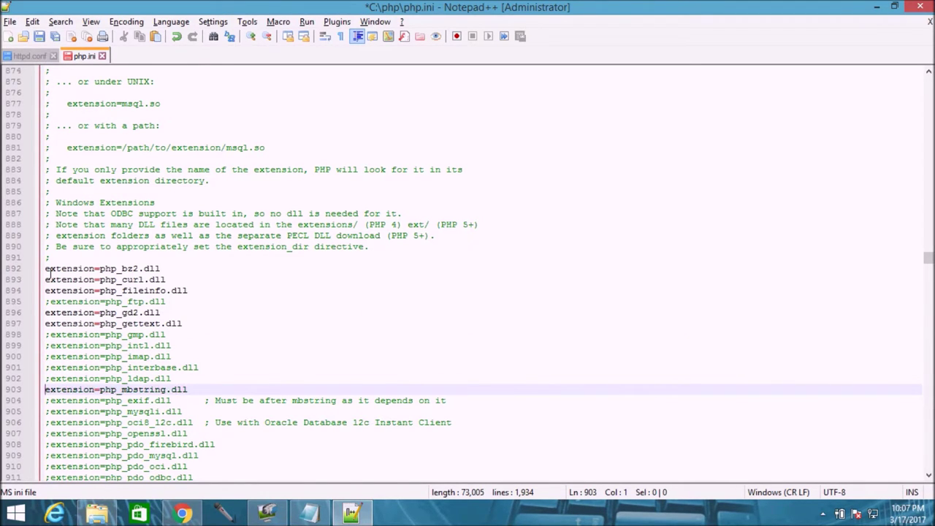
- Uncomment the extension=php_exif.dll and extension=php_mysqli.dll lines in php.ini, following the notes
{"action": "key", "text": "alt+Tab"}
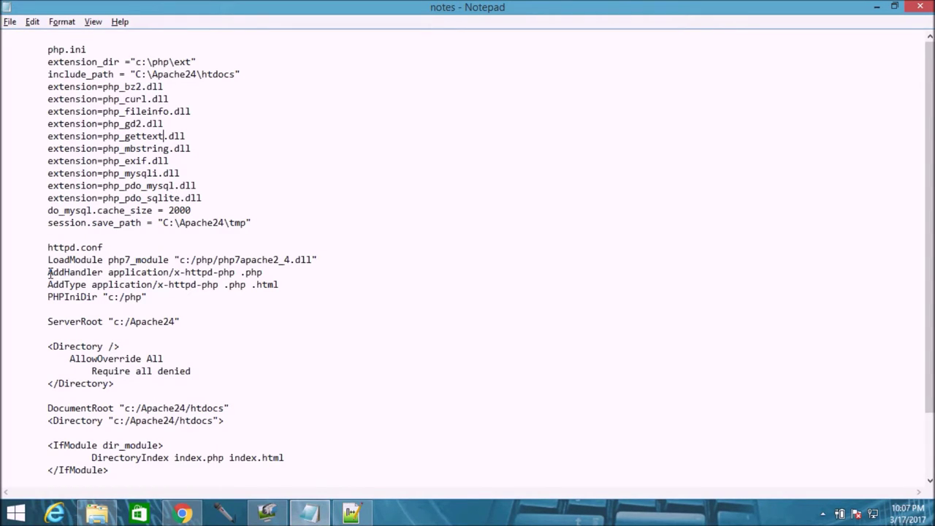
{"action": "key", "text": "Down"}
{"action": "key", "text": "Down"}
{"action": "key", "text": "Down"}
{"action": "key", "text": "alt+Tab"}
{"action": "key", "text": "Down"}
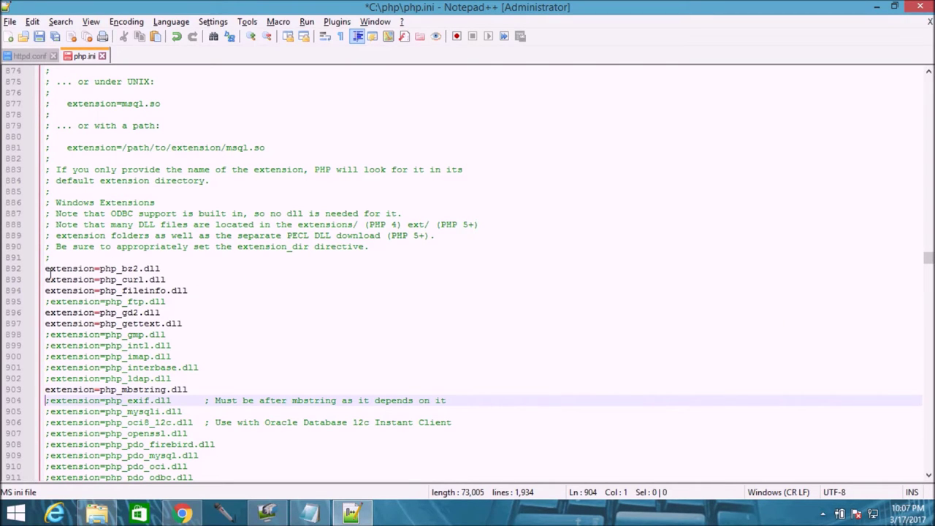
{"action": "key", "text": "Delete"}
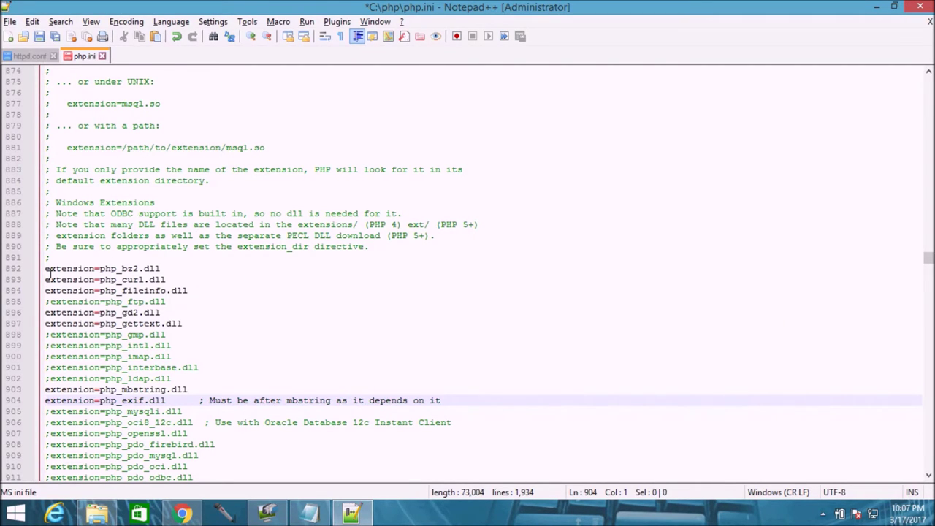
{"action": "key", "text": "alt+Tab"}
{"action": "key", "text": "alt+Tab"}
{"action": "key", "text": "Down"}
{"action": "key", "text": "Delete"}
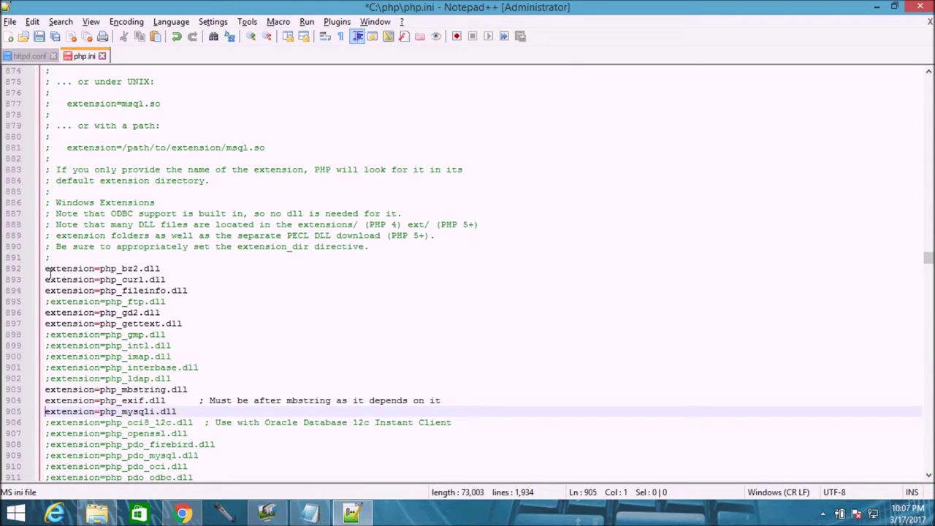
- Check the notes again and uncomment the extension=php_pdo_mysql.dll line in php.ini
{"action": "key", "text": "alt+Tab"}
{"action": "key", "text": "alt+Tab"}
{"action": "key", "text": "Down"}
{"action": "key", "text": "Down"}
{"action": "key", "text": "Down"}
{"action": "key", "text": "Down"}
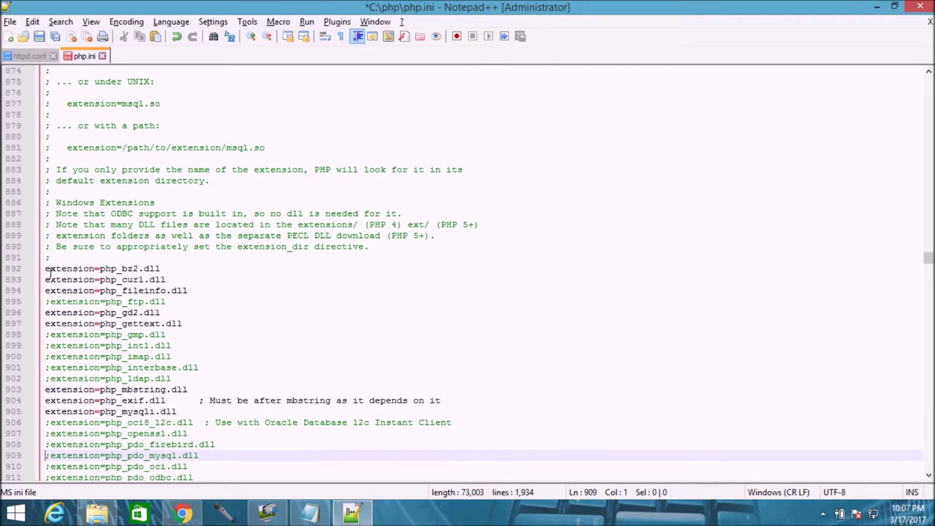
{"action": "key", "text": "Delete"}
- Uncomment the extension=php_pdo_sqlite.dll line in php.ini, the last extension listed in the notes
{"action": "key", "text": "alt+Tab"}
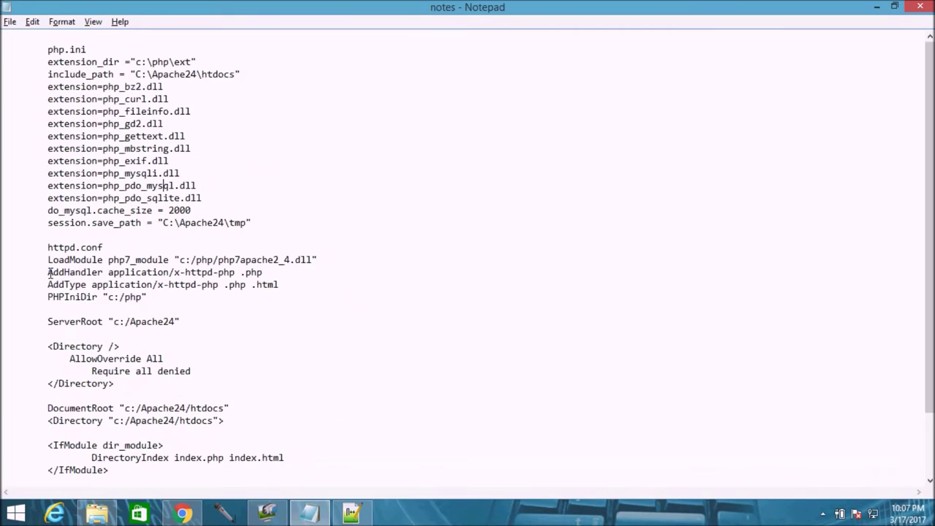
{"action": "key", "text": "alt+Tab"}
{"action": "key", "text": "Down"}
{"action": "key", "text": "Down"}
{"action": "key", "text": "Down"}
{"action": "key", "text": "Down"}
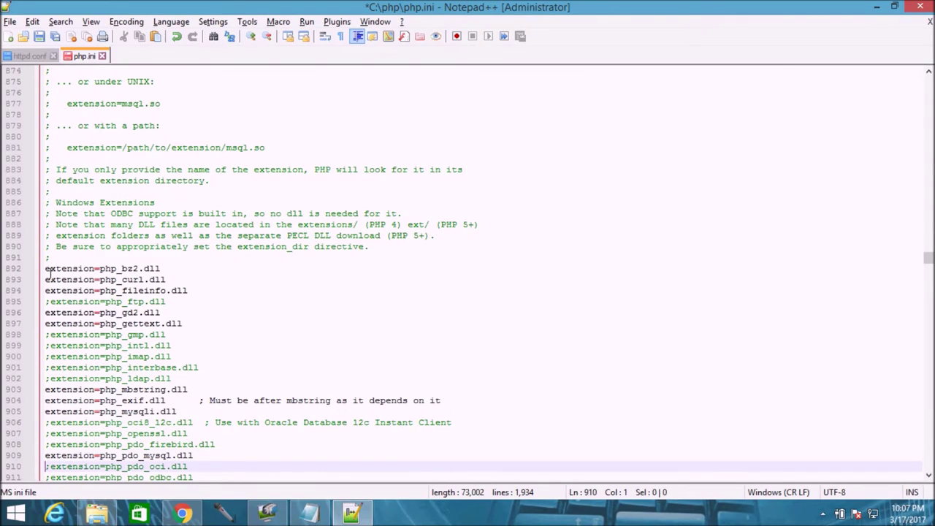
{"action": "key", "text": "Delete"}
{"action": "key", "text": "Down"}
{"action": "key", "text": "alt+Tab"}
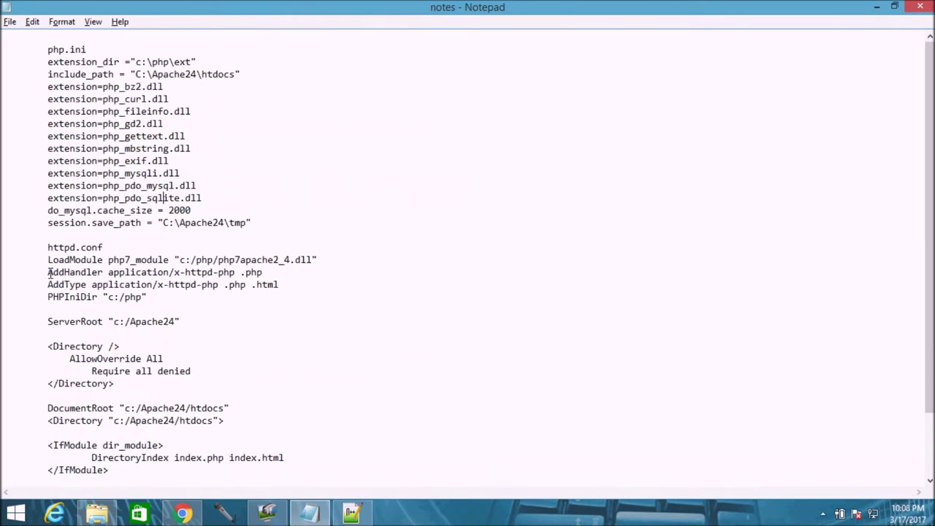
- Check the notes for remaining extensions, save php.ini, and close Notepad++
{"action": "key", "text": "Down"}
{"action": "key", "text": "Down"}
{"action": "key", "text": "alt+Tab"}
{"action": "key", "text": "Down"}
{"action": "key", "text": "Down"}
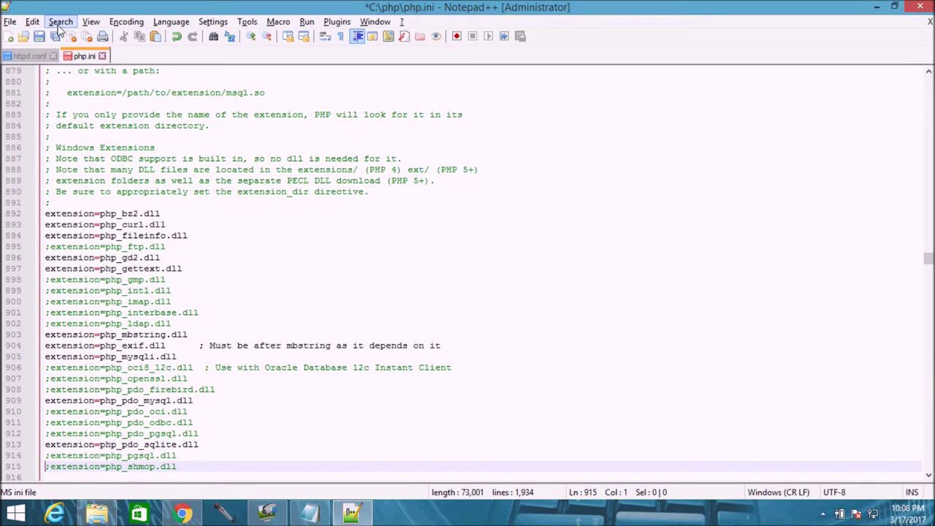
{"action": "left_click", "coordinate": [39, 37]}
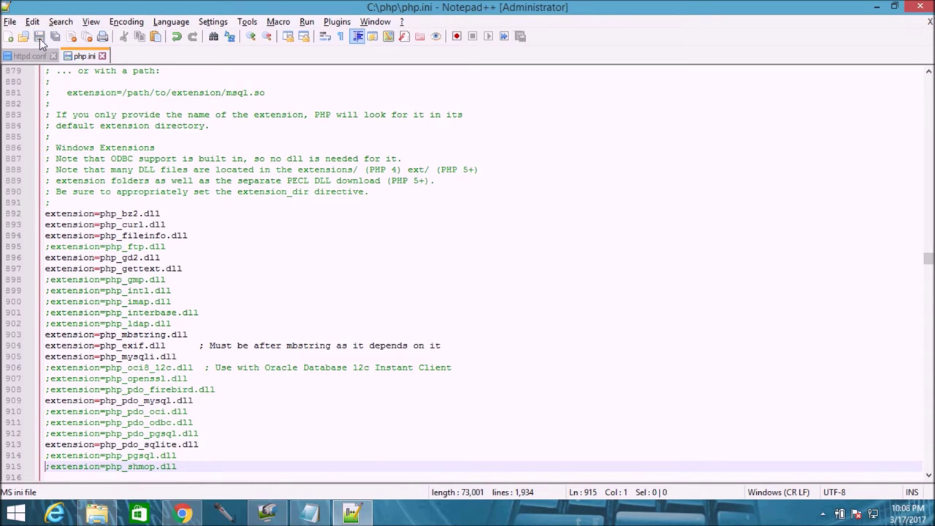
{"action": "left_click", "coordinate": [921, 9]}
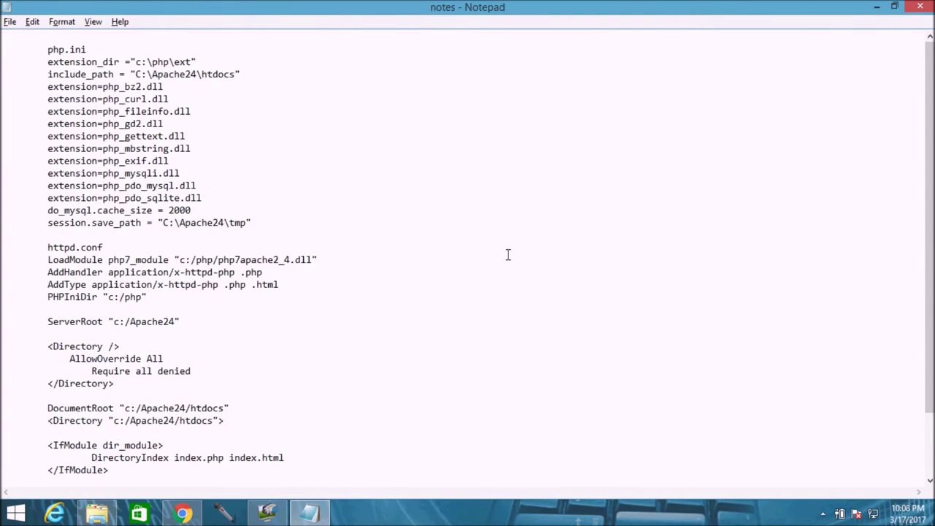
- Switch to Chrome and load localhost to test the web server
{"action": "left_click", "coordinate": [183, 514]}
{"action": "left_click", "coordinate": [179, 32]}
{"action": "left_click", "coordinate": [199, 31]}
{"action": "key", "text": "Return"}
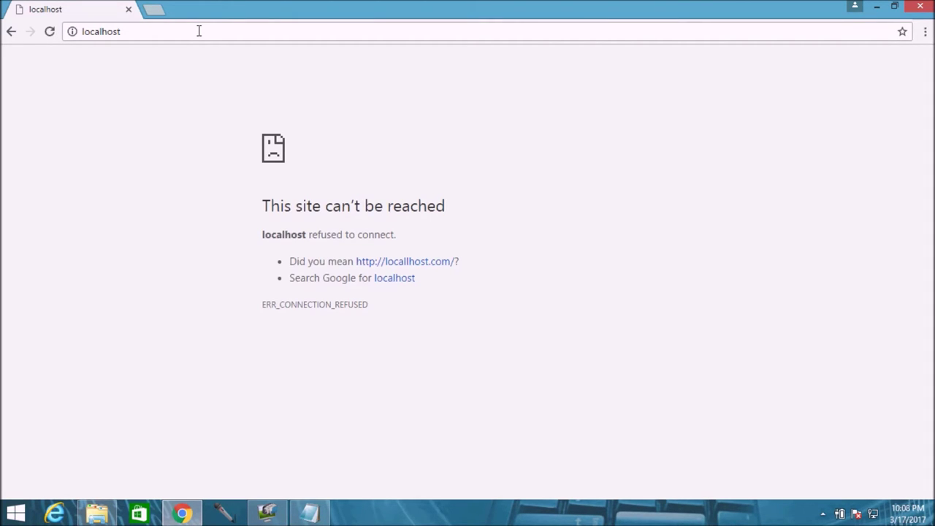
- Launch Command Prompt by running cmd, and maximize its window
{"action": "key", "text": "super+r"}
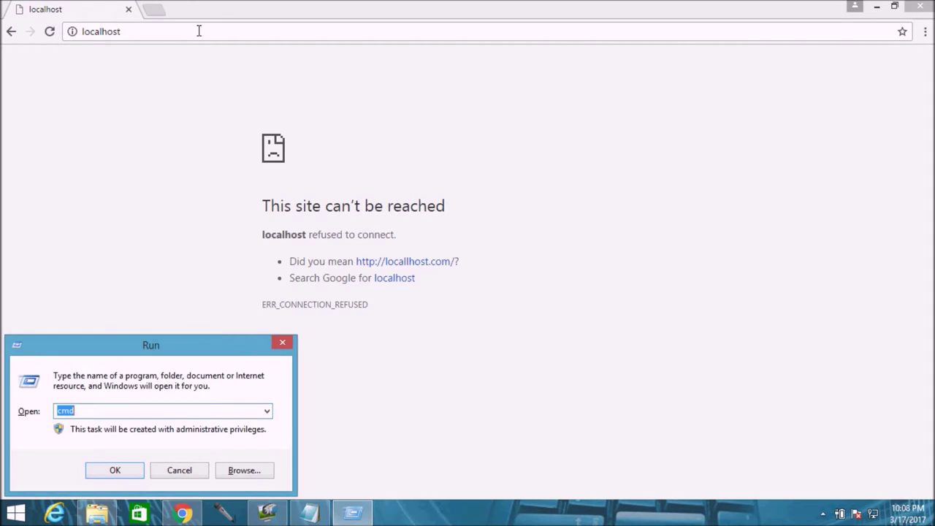
{"action": "key", "text": "Return"}
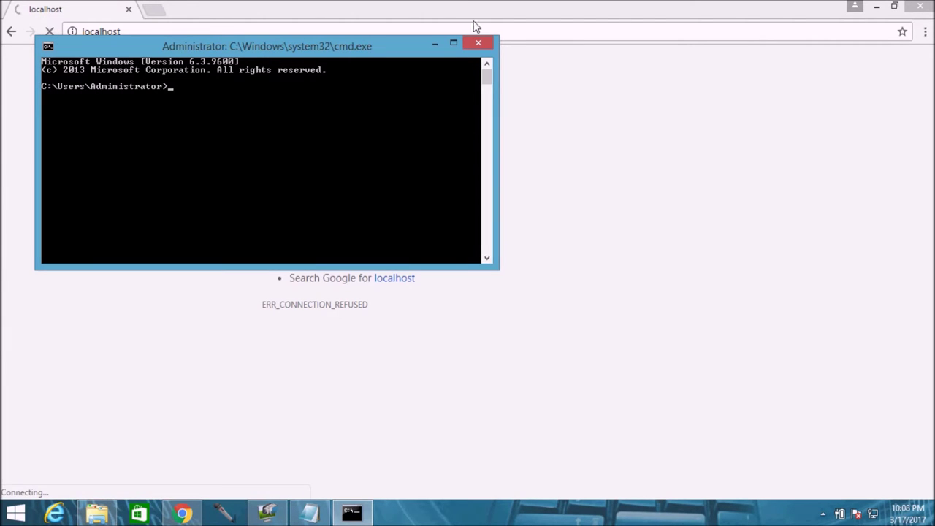
{"action": "left_click", "coordinate": [453, 44]}
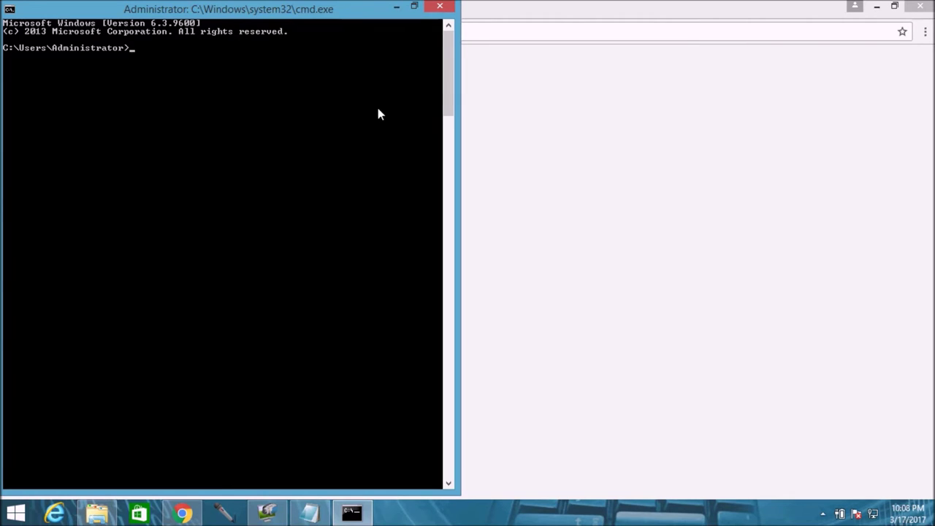
- Change the working directory from the user folder to C:\Apache24\bin
{"action": "type", "text": "cd.."}
{"action": "key", "text": "Return"}
{"action": "type", "text": "cd.."}
{"action": "key", "text": "Return"}
{"action": "type", "text": "cd"}
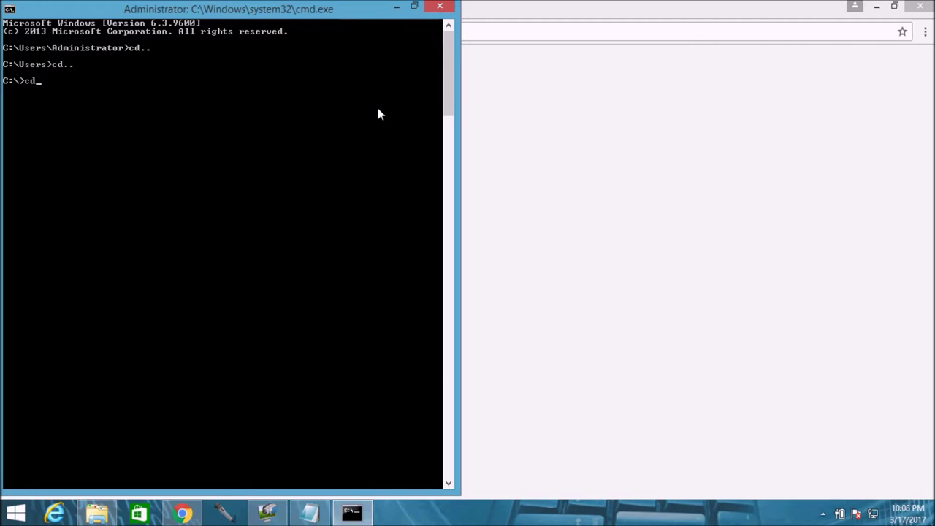
{"action": "type", "text": " Apache24"}
{"action": "key", "text": "Return"}
{"action": "type", "text": "cd bin"}
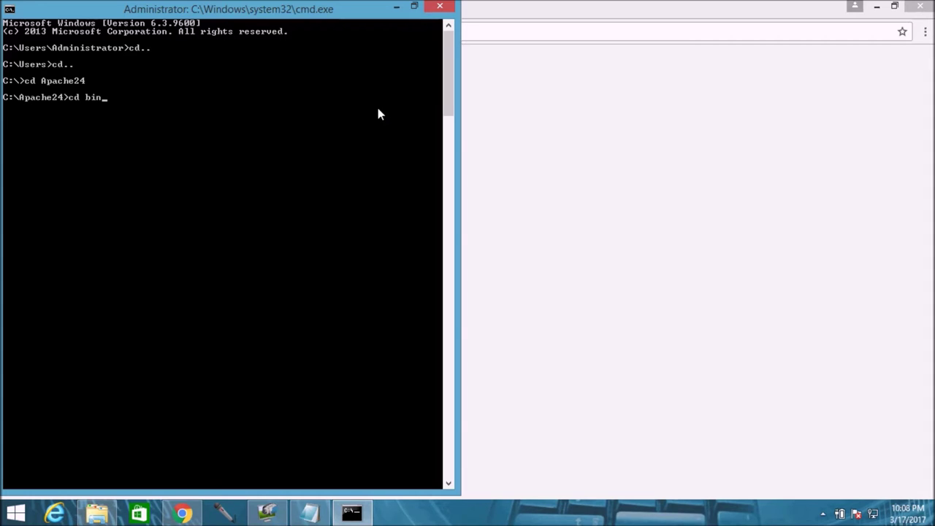
{"action": "key", "text": "Return"}
- Remove the existing Apache2.4 service with httpd -k uninstall
{"action": "type", "text": "httpd -k"}
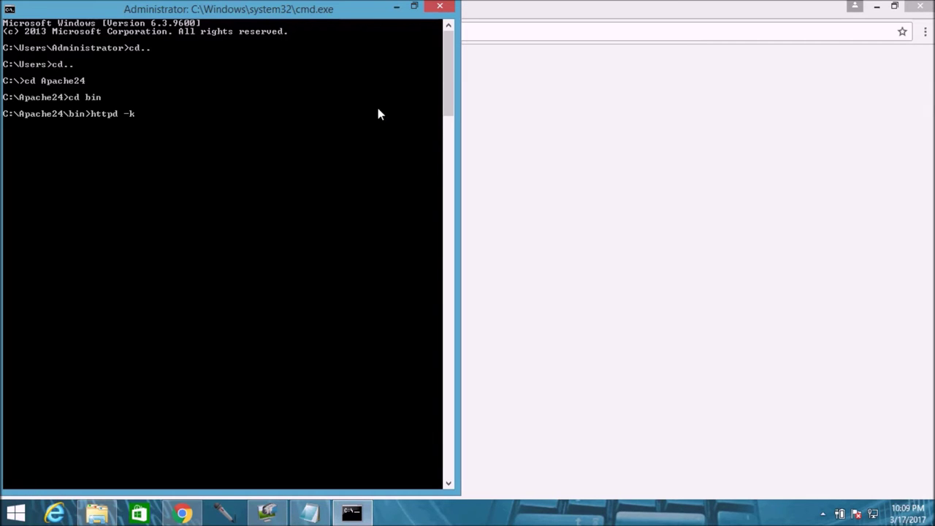
{"action": "type", "text": "nstall"}
{"action": "key", "text": "BackSpace"}
{"action": "key", "text": "BackSpace"}
{"action": "key", "text": "BackSpace"}
{"action": "key", "text": "BackSpace"}
{"action": "key", "text": "BackSpace"}
{"action": "type", "text": "install"}
{"action": "key", "text": "Return"}
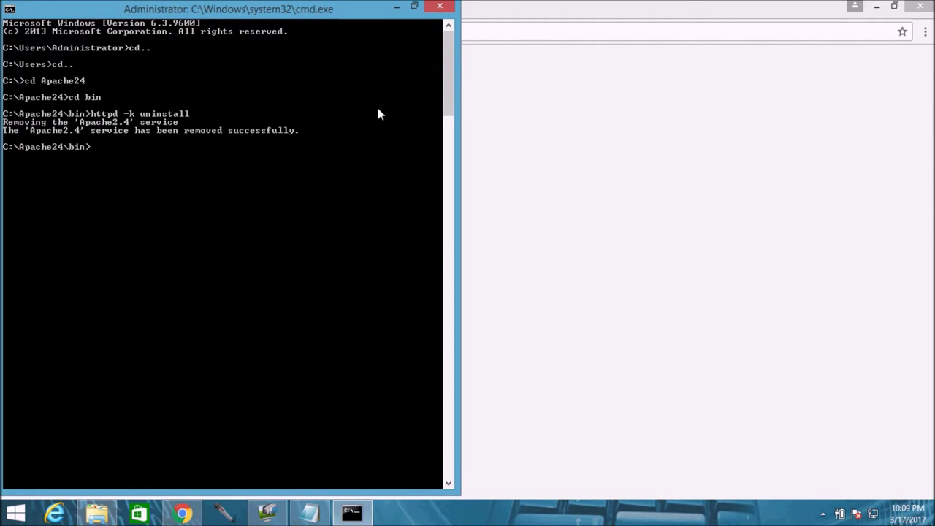
- Install the Apache2.4 service by running httpd -k install
{"action": "key", "text": "Up"}
{"action": "key", "text": "BackSpace"}
{"action": "key", "text": "BackSpace"}
{"action": "key", "text": "BackSpace"}
{"action": "key", "text": "BackSpace"}
{"action": "key", "text": "BackSpace"}
{"action": "key", "text": "BackSpace"}
{"action": "key", "text": "BackSpace"}
{"action": "key", "text": "BackSpace"}
{"action": "key", "text": "BackSpace"}
{"action": "type", "text": "install"}
{"action": "key", "text": "Return"}
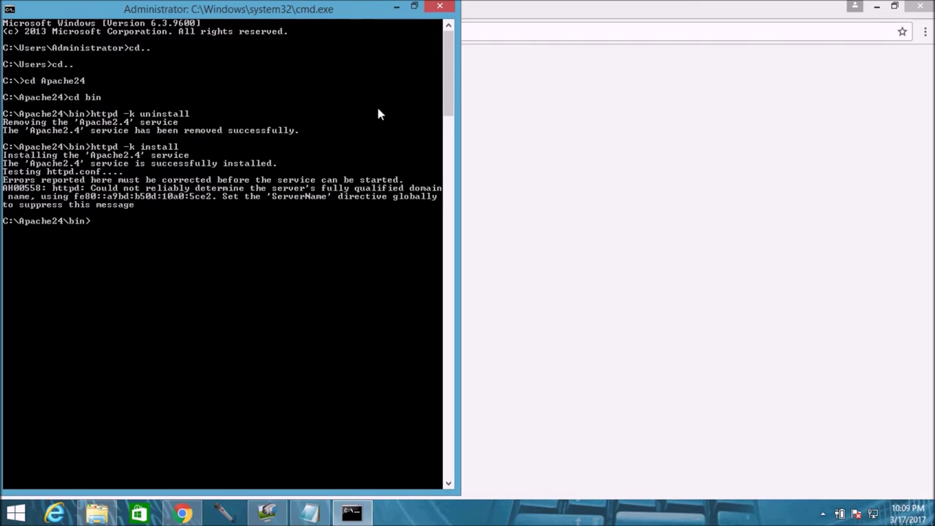
- Start the Apache service by running httpd -k start
{"action": "key", "text": "Up"}
{"action": "key", "text": "BackSpace"}
{"action": "key", "text": "BackSpace"}
{"action": "key", "text": "BackSpace"}
{"action": "key", "text": "BackSpace"}
{"action": "key", "text": "BackSpace"}
{"action": "key", "text": "BackSpace"}
{"action": "key", "text": "BackSpace"}
{"action": "type", "text": "start"}
{"action": "key", "text": "Return"}
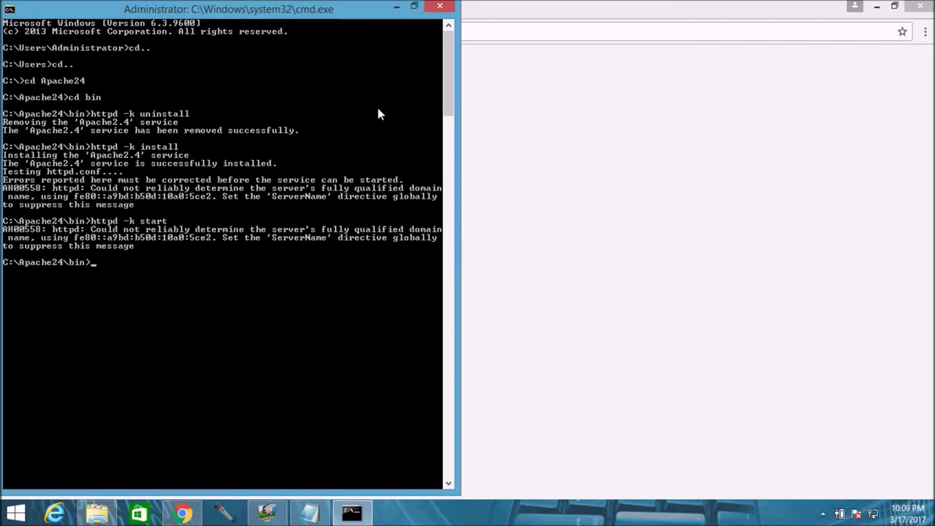
{"action": "key", "text": "Up"}
{"action": "key", "text": "BackSpace"}
{"action": "key", "text": "BackSpace"}
{"action": "key", "text": "BackSpace"}
{"action": "key", "text": "BackSpace"}
{"action": "key", "text": "BackSpace"}
{"action": "type", "text": "stop"}
{"action": "key", "text": "BackSpace"}
{"action": "key", "text": "BackSpace"}
{"action": "key", "text": "BackSpace"}
{"action": "key", "text": "BackSpace"}
- Switch to Chrome and load localhost again to test the running server
{"action": "left_click", "coordinate": [512, 125]}
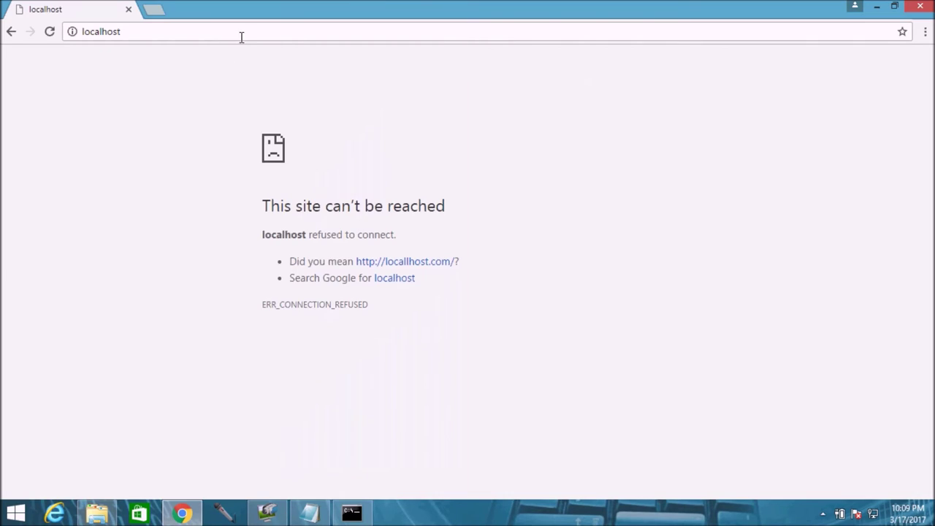
{"action": "key", "text": "Return"}
{"action": "left_click", "coordinate": [167, 71]}
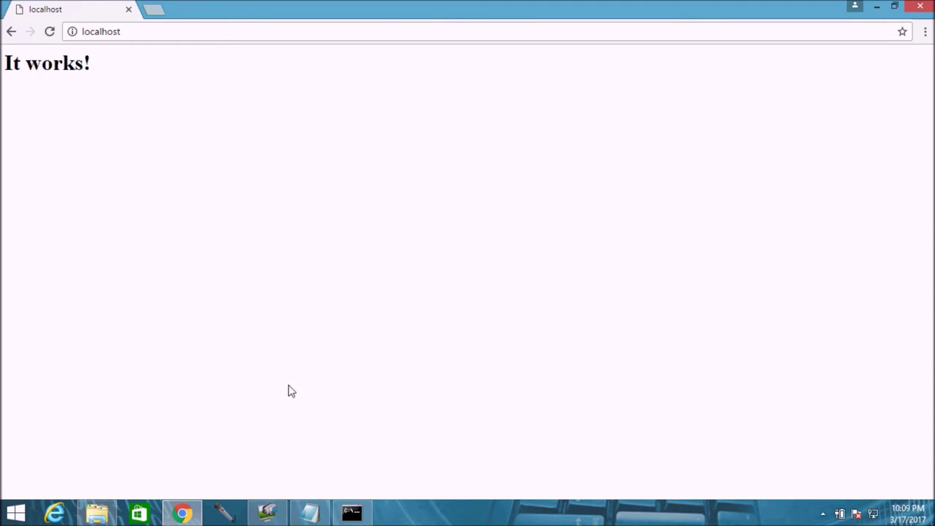
- Switch to the Notepad notes and copy the <?php echo phpinfo(); ?> line at their end
{"action": "left_click", "coordinate": [310, 514]}
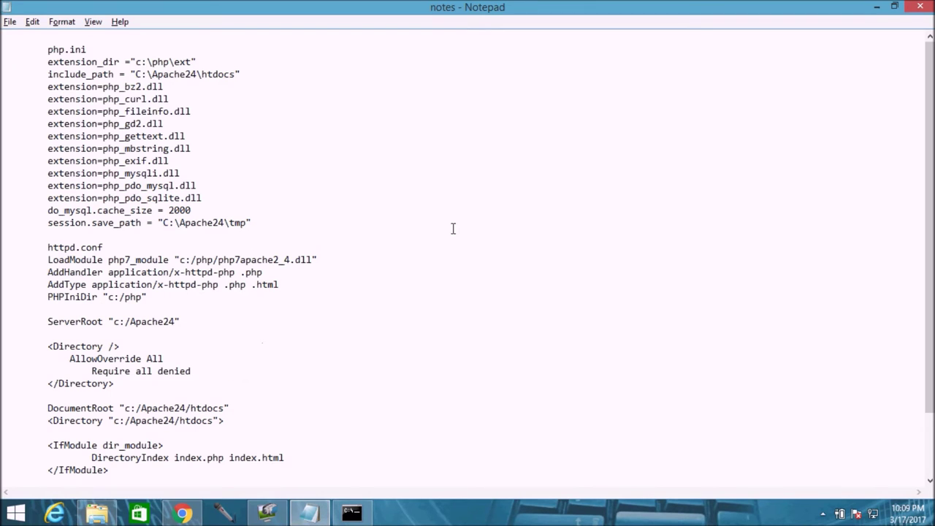
{"action": "left_click_drag", "start_coordinate": [930, 175], "coordinate": [929, 237]}
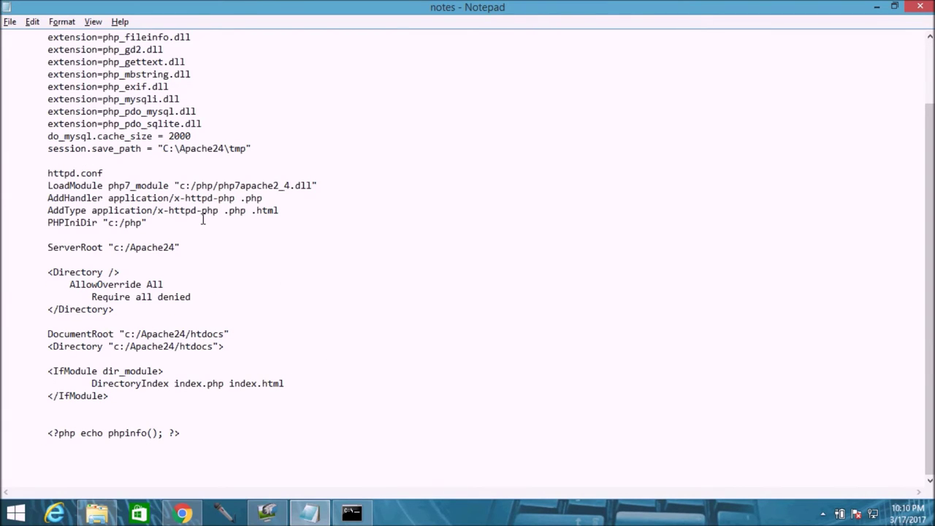
{"action": "left_click_drag", "start_coordinate": [182, 434], "coordinate": [46, 433]}
{"action": "key", "text": "ctrl+c"}
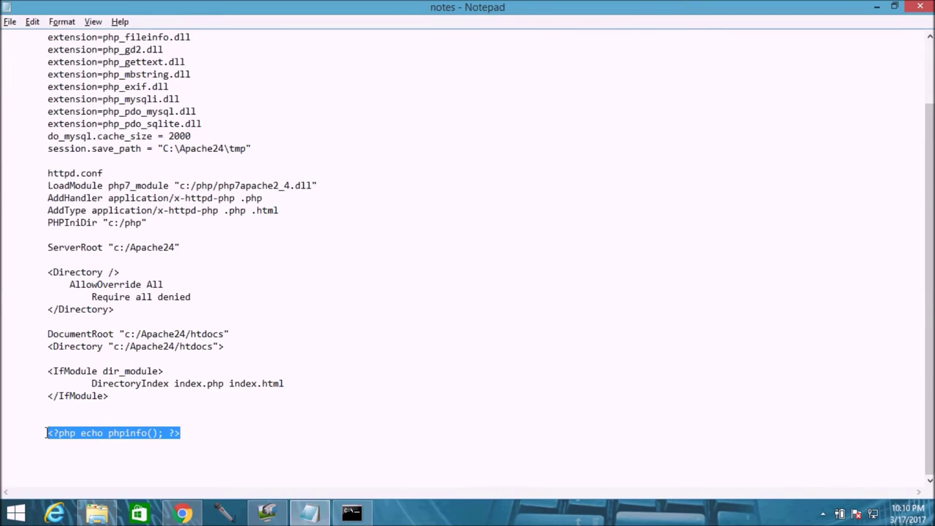
- Paste the phpinfo line into a new Notepad document and save it as index.php in the Apache24 htdocs folder
{"action": "key", "text": "ctrl+n"}
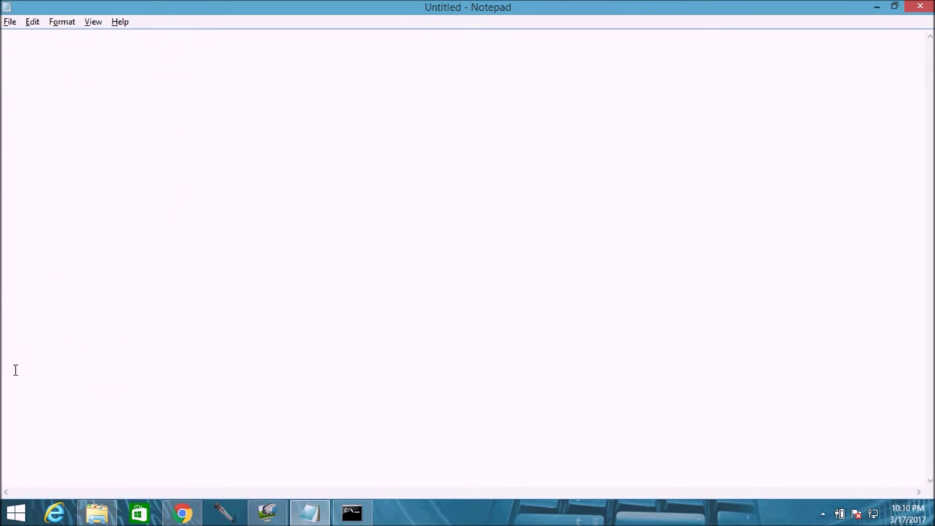
{"action": "key", "text": "ctrl+v"}
{"action": "left_click", "coordinate": [9, 21]}
{"action": "left_click", "coordinate": [44, 83]}
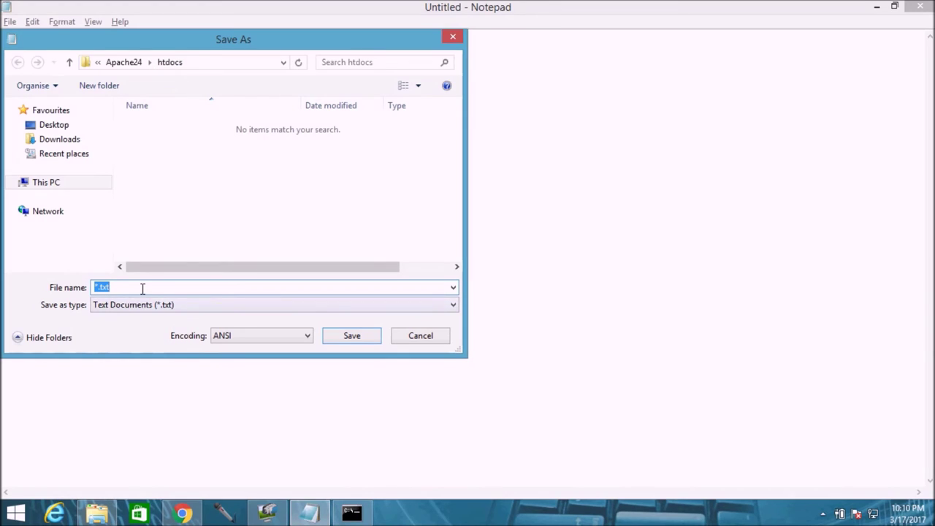
{"action": "type", "text": "in"}
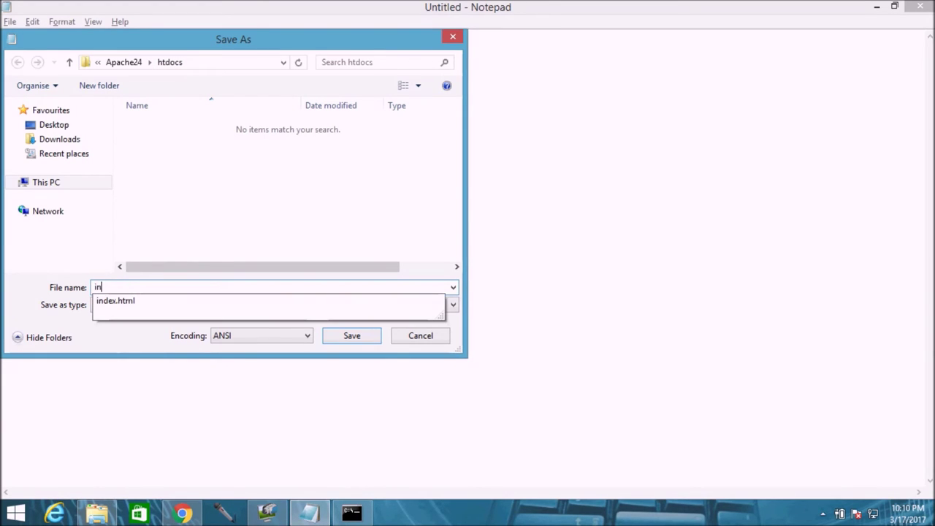
{"action": "type", "text": "dex.php"}
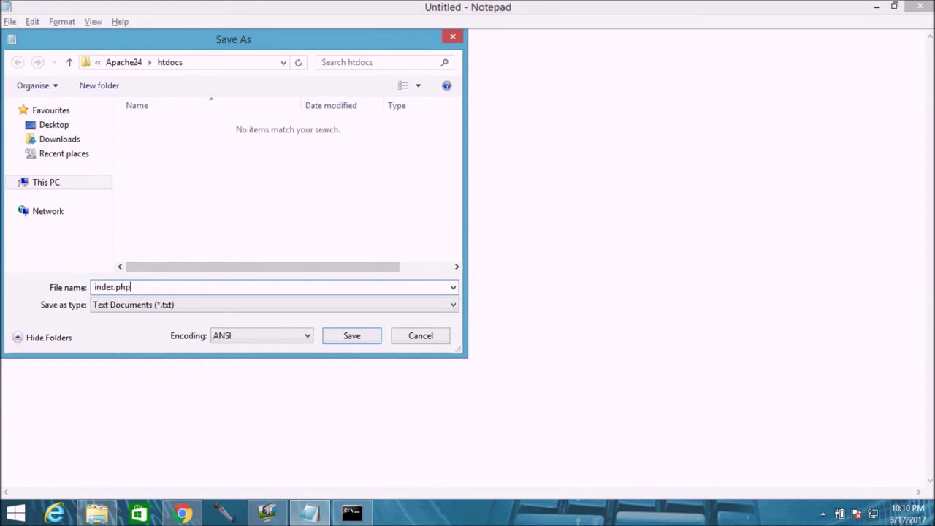
{"action": "left_click", "coordinate": [351, 338]}
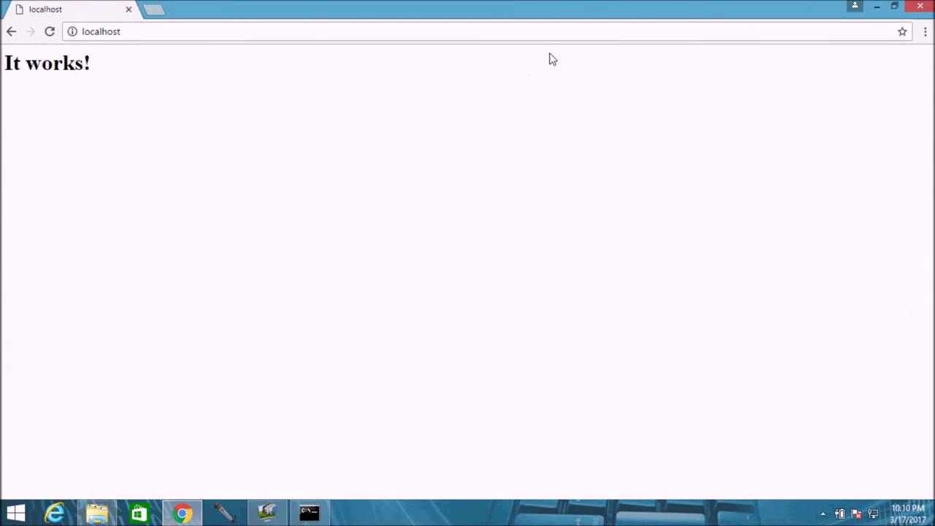
- Switch to File Explorer, open the htdocs folder in Apache24, and delete the index HTML file
{"action": "left_click", "coordinate": [97, 514]}
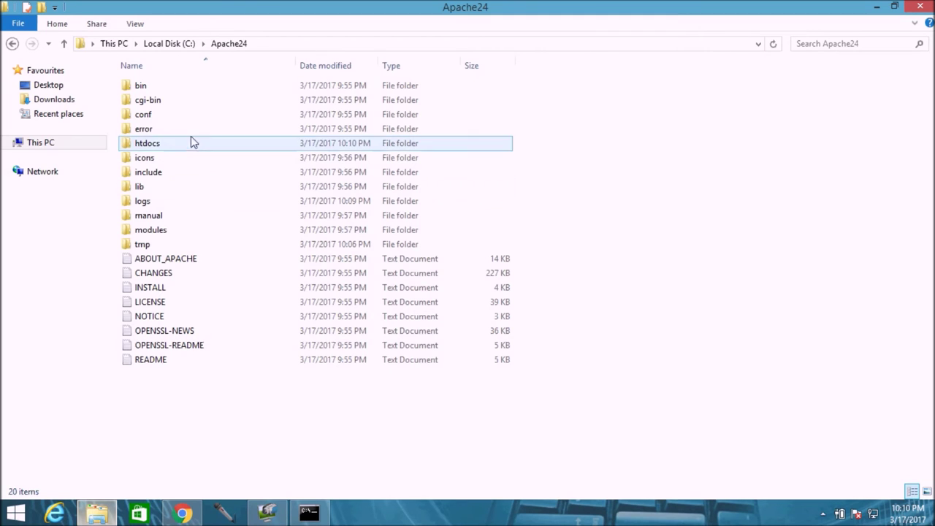
{"action": "left_click", "coordinate": [165, 146]}
{"action": "double_click", "coordinate": [166, 147]}
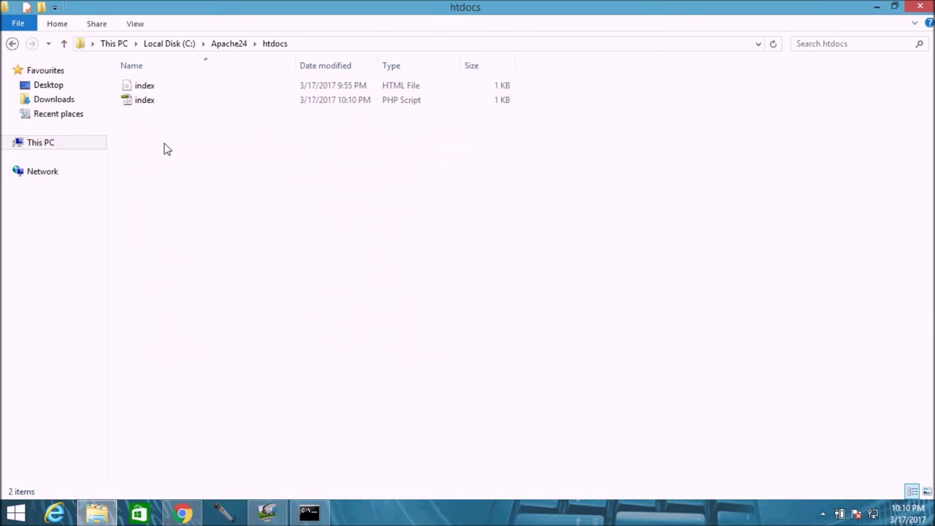
{"action": "left_click", "coordinate": [152, 88]}
{"action": "key", "text": "Delete"}
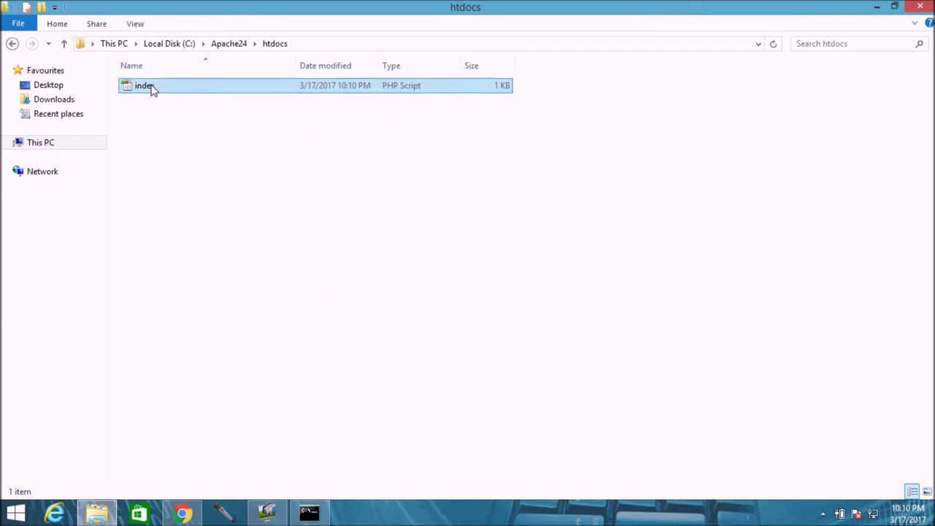
{"action": "left_click", "coordinate": [212, 468]}
- Switch to Chrome, reload localhost to check the PHP info page, and close the browser
{"action": "left_click", "coordinate": [184, 513]}
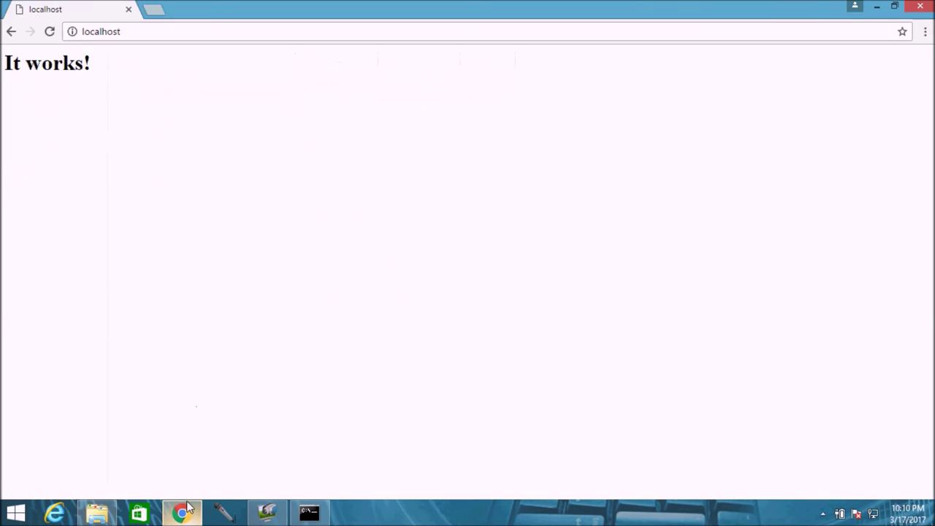
{"action": "key", "text": "F5"}
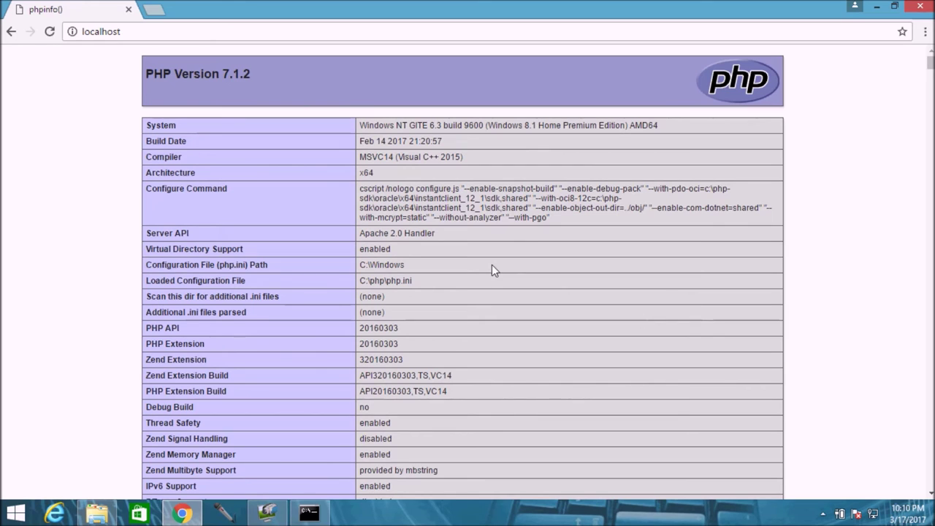
{"action": "left_click", "coordinate": [922, 6]}
{"action": "left_click", "coordinate": [620, 171]}
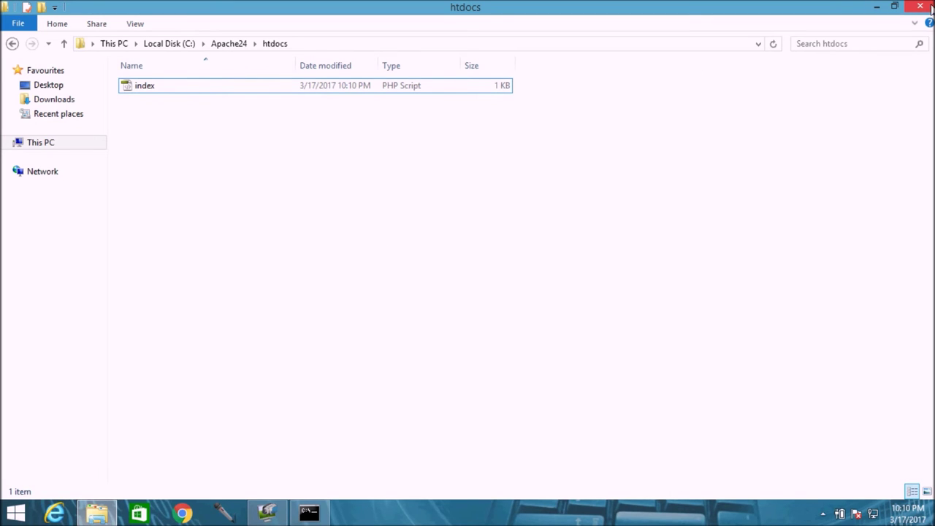
- Go to the bin folder of Apache24 and run ApacheMonitor
{"action": "left_click", "coordinate": [226, 45]}
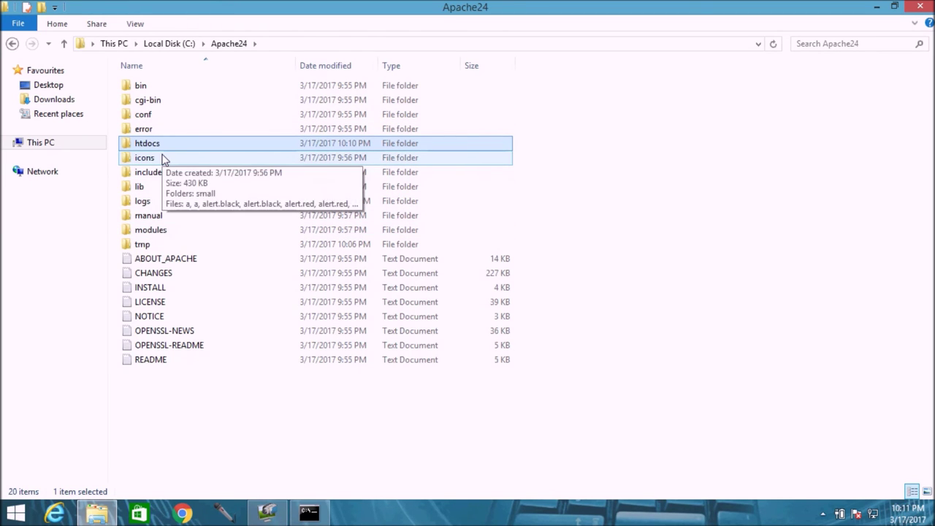
{"action": "double_click", "coordinate": [165, 88]}
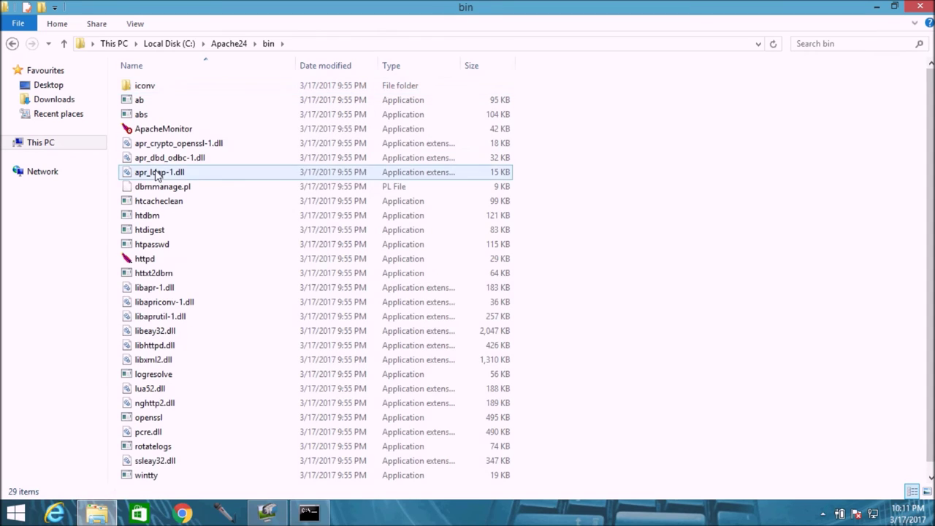
{"action": "left_click", "coordinate": [151, 267]}
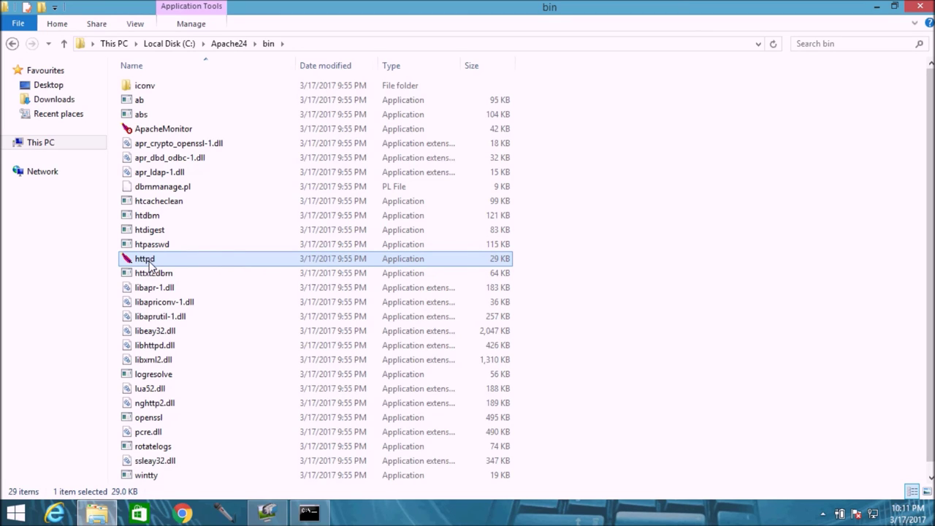
{"action": "left_click", "coordinate": [214, 129]}
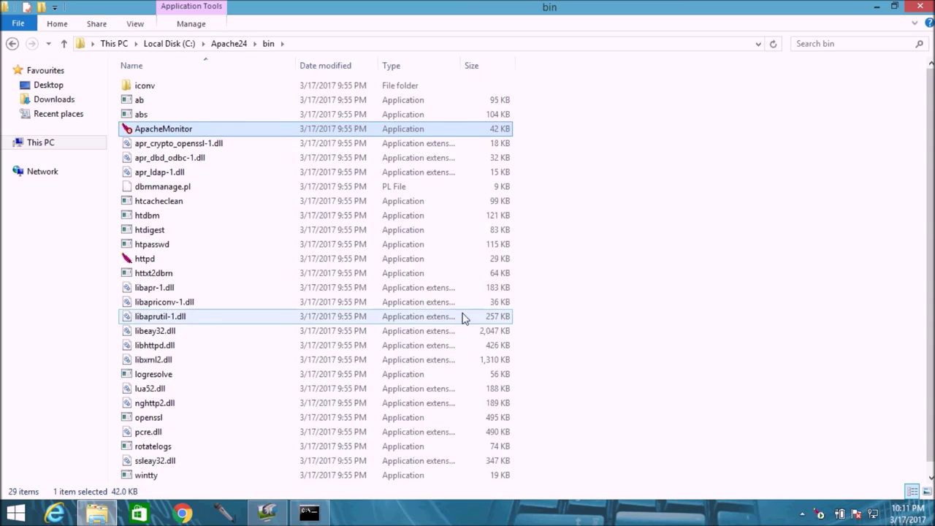
- Look at the control options for the Apache2.4 service in Apache Monitor, and dismiss them
{"action": "left_click", "coordinate": [819, 516]}
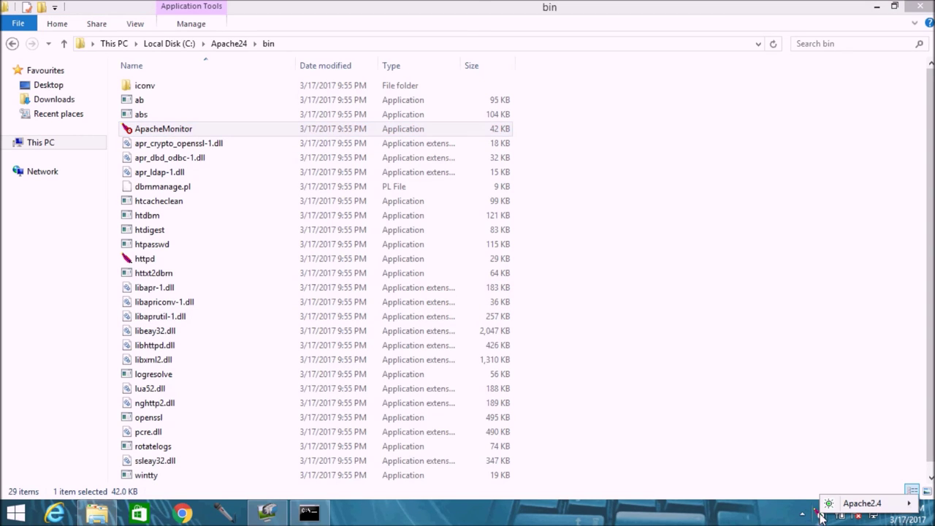
{"action": "mouse_move", "coordinate": [839, 510]}
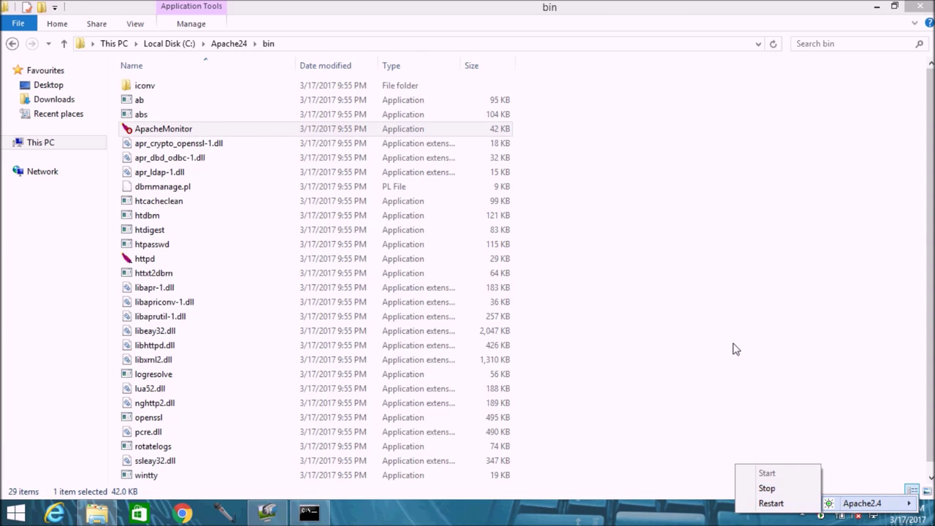
{"action": "left_click", "coordinate": [758, 278]}
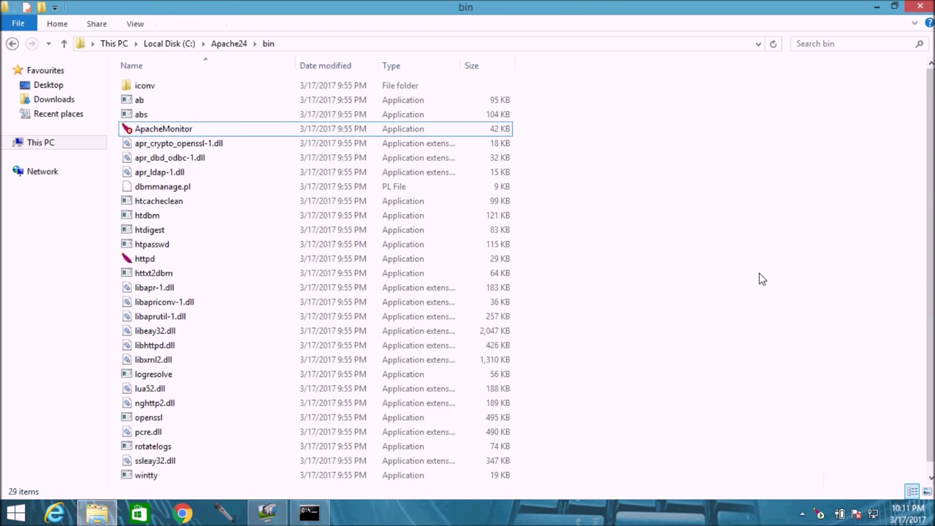
- Close the File Explorer and Command Prompt windows
{"action": "left_click", "coordinate": [917, 8]}
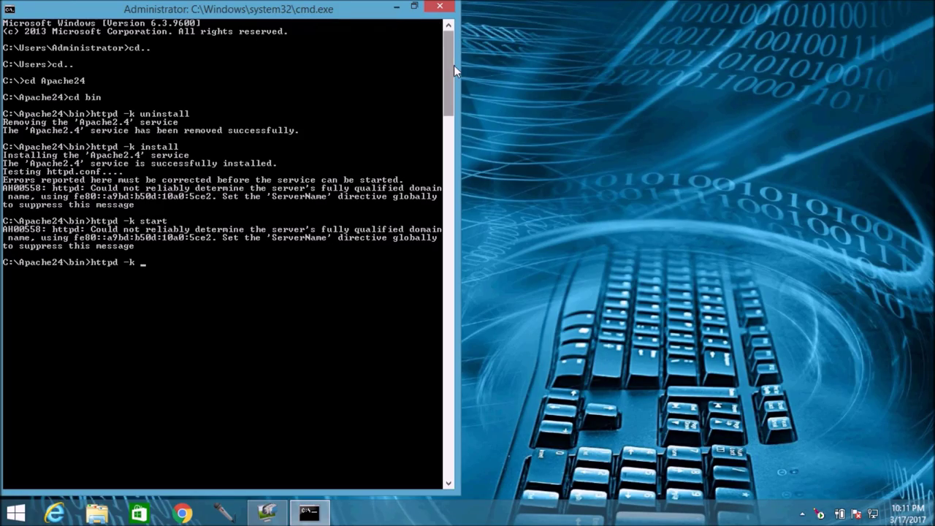
{"action": "left_click", "coordinate": [442, 7]}
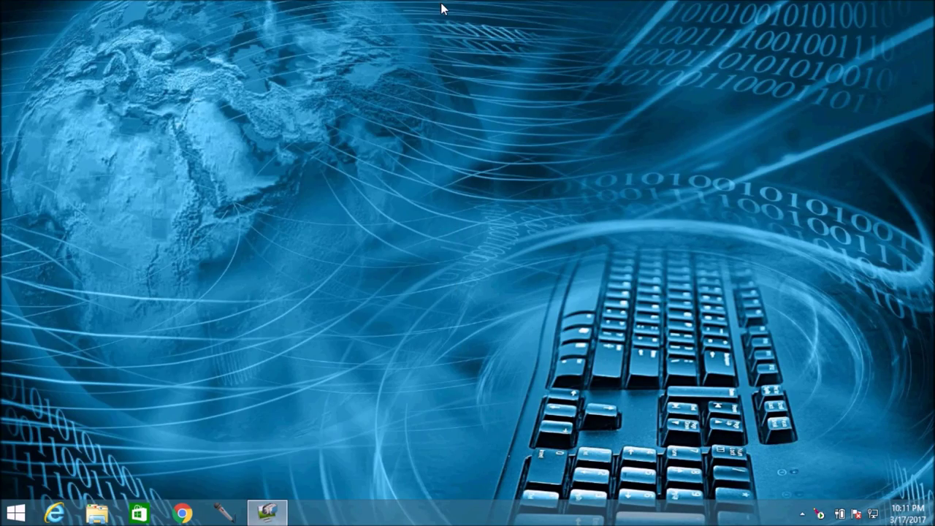